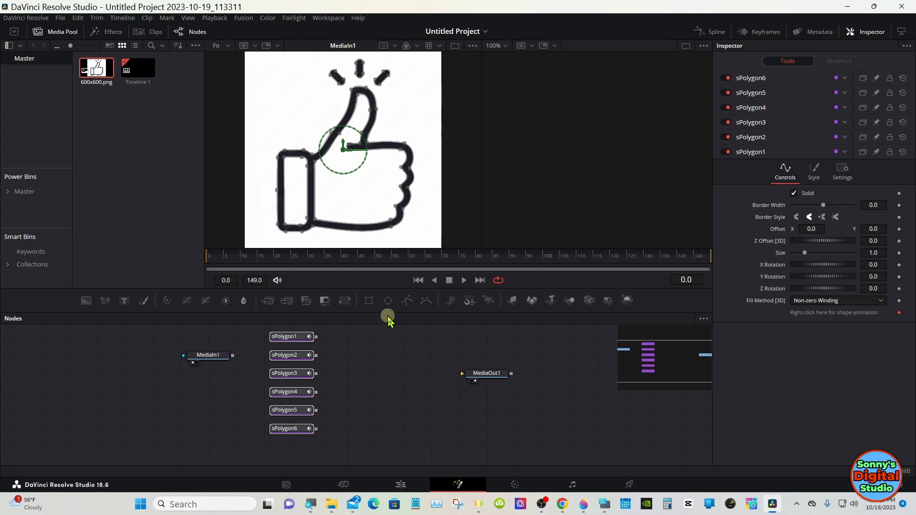
Enlarge the node graph area and place the on-screen keyboard clear of the nodes, with sPolygon1 selected.
drag(389, 313, 392, 419)
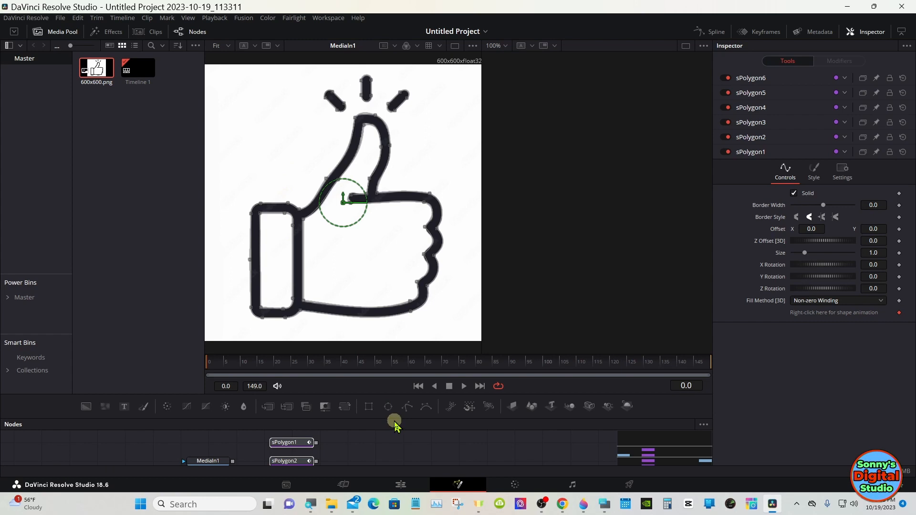
drag(394, 418, 394, 305)
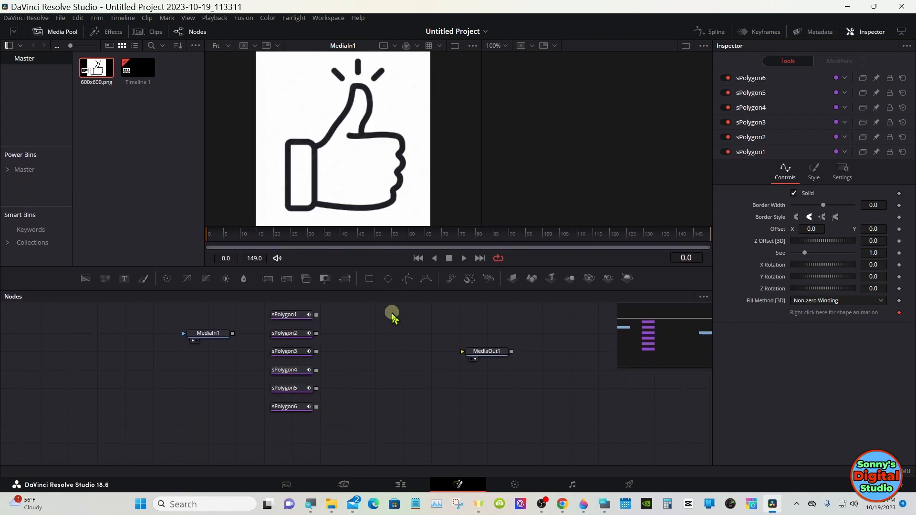
click(303, 316)
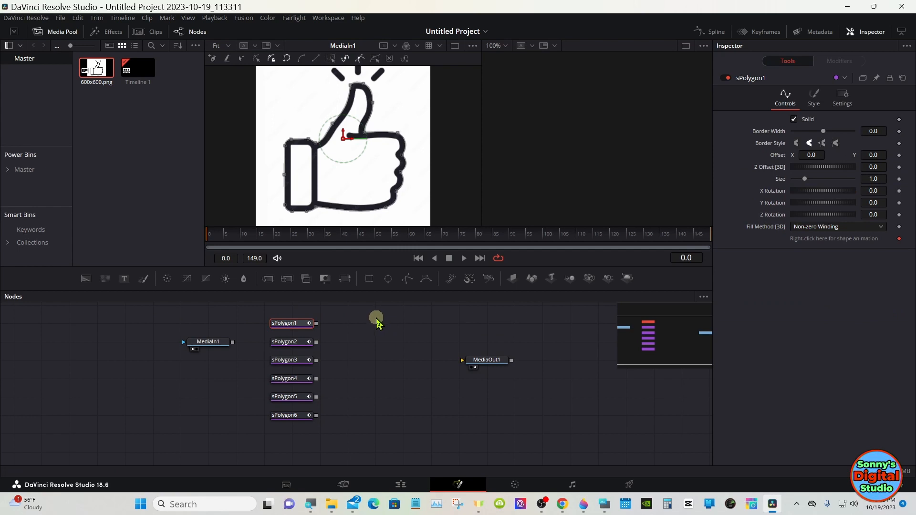
click(604, 504)
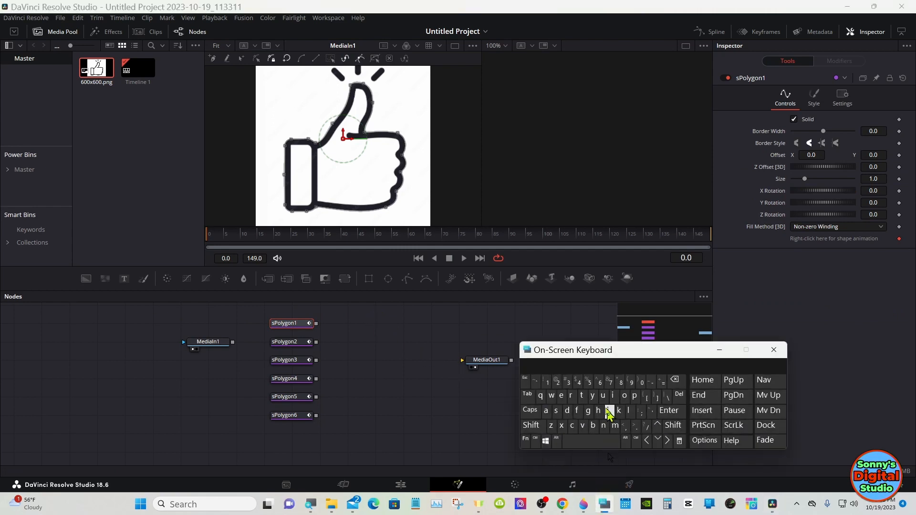
drag(593, 353, 701, 351)
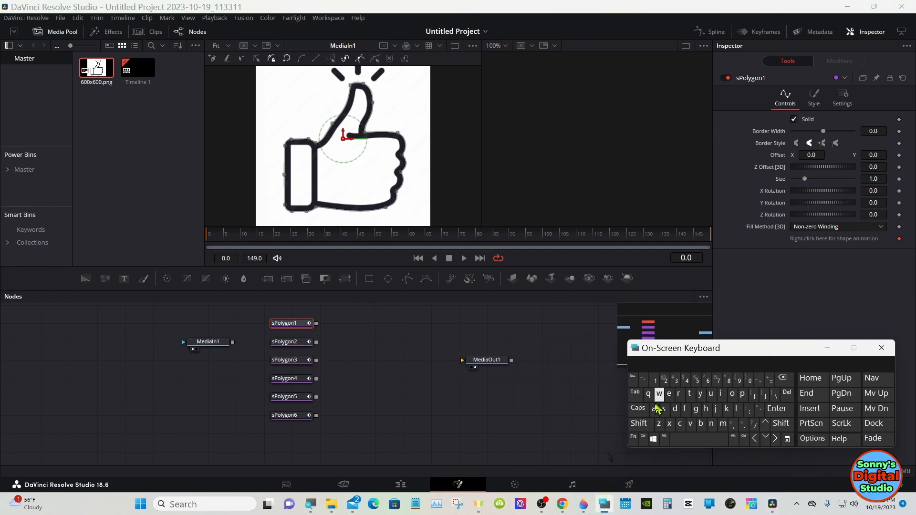
Find the Extrude 3D tool in the tool search and add it after the sPolygon1 node.
click(647, 424)
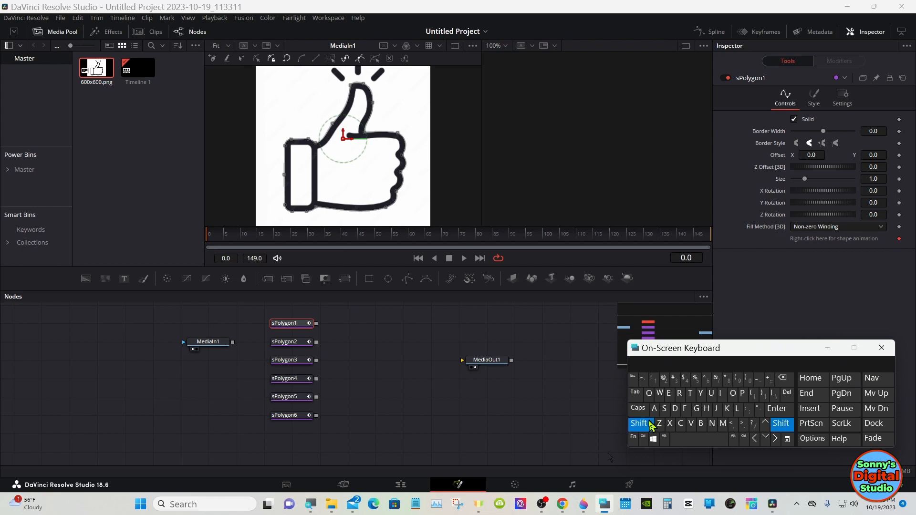
click(682, 438)
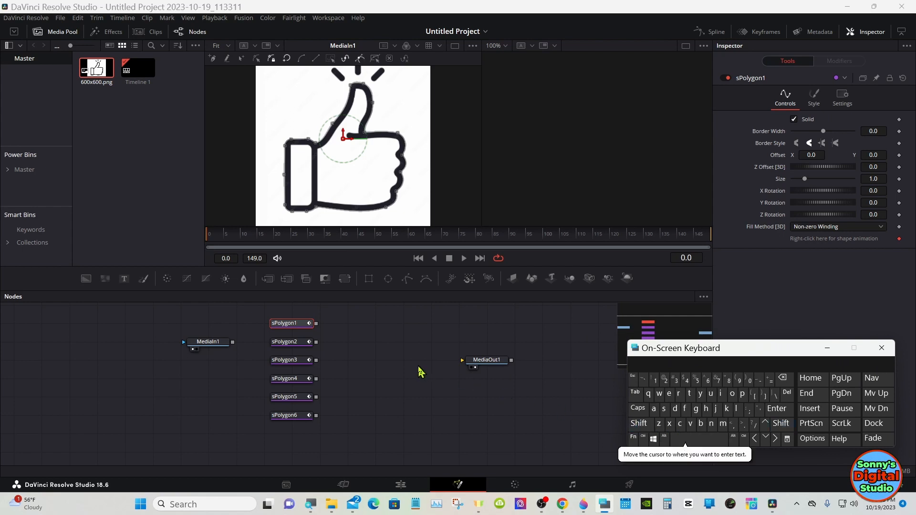
click(639, 423)
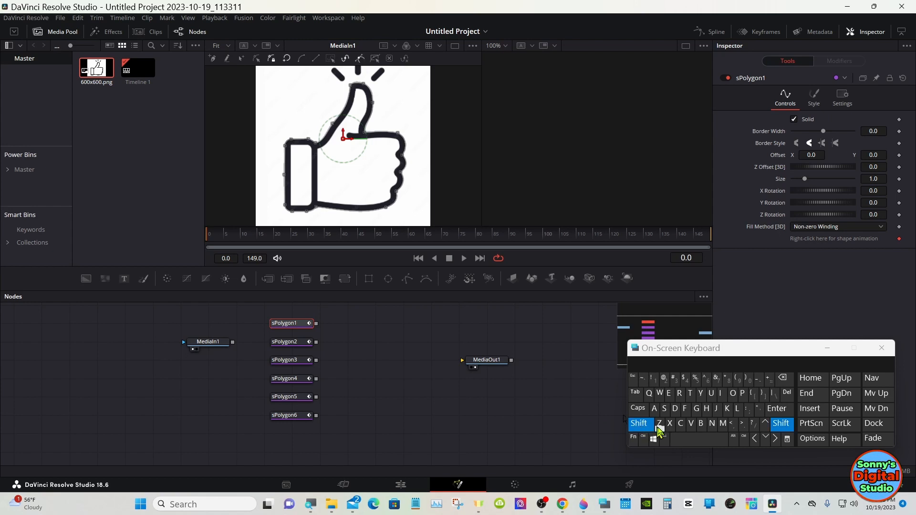
click(694, 438)
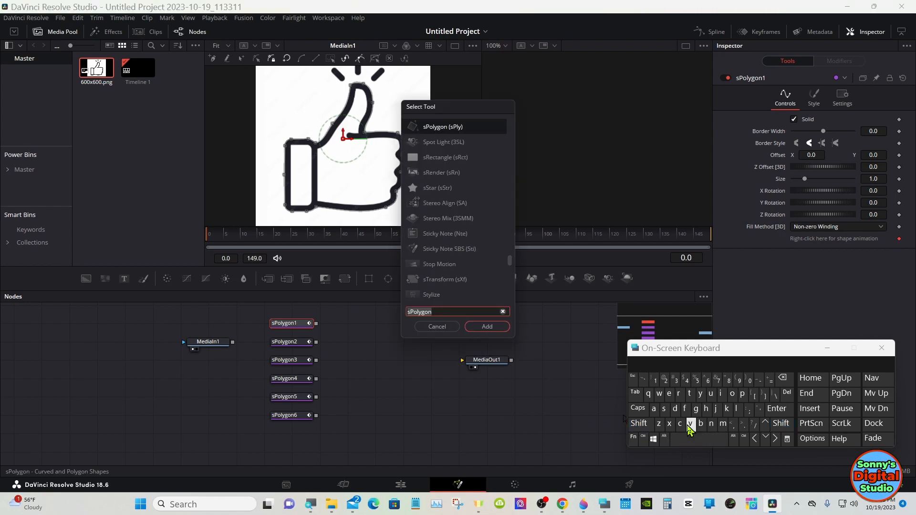
click(668, 394)
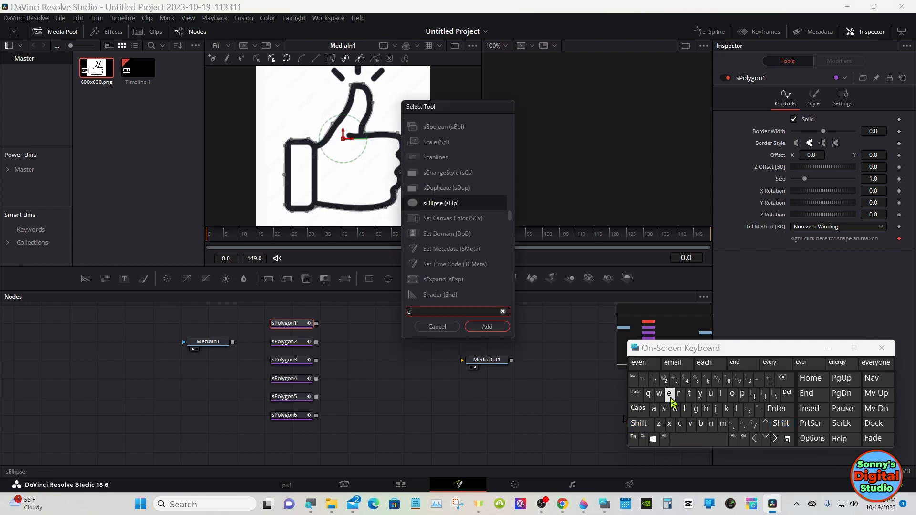
click(669, 424)
click(689, 394)
click(678, 394)
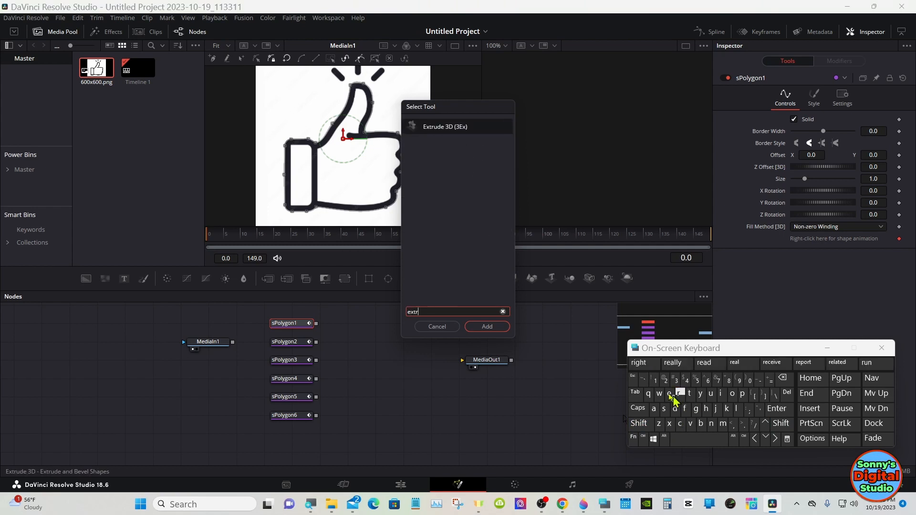
click(453, 127)
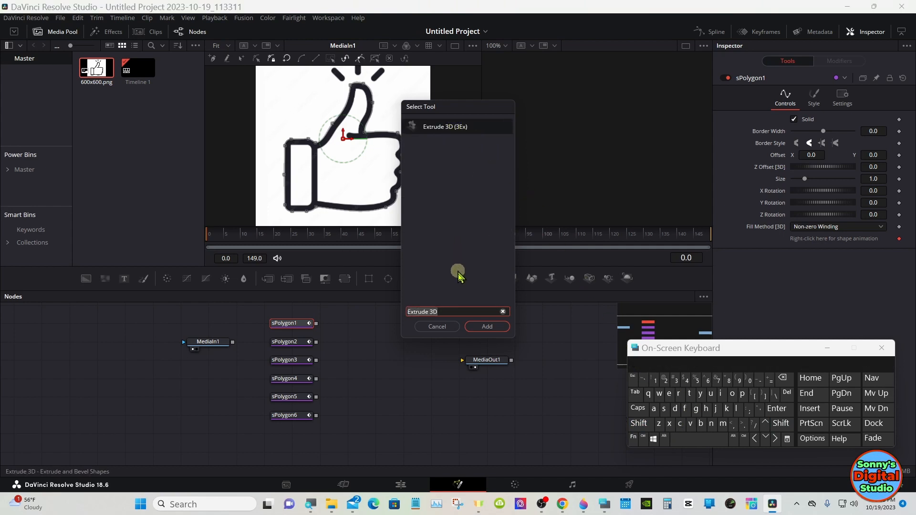
click(475, 327)
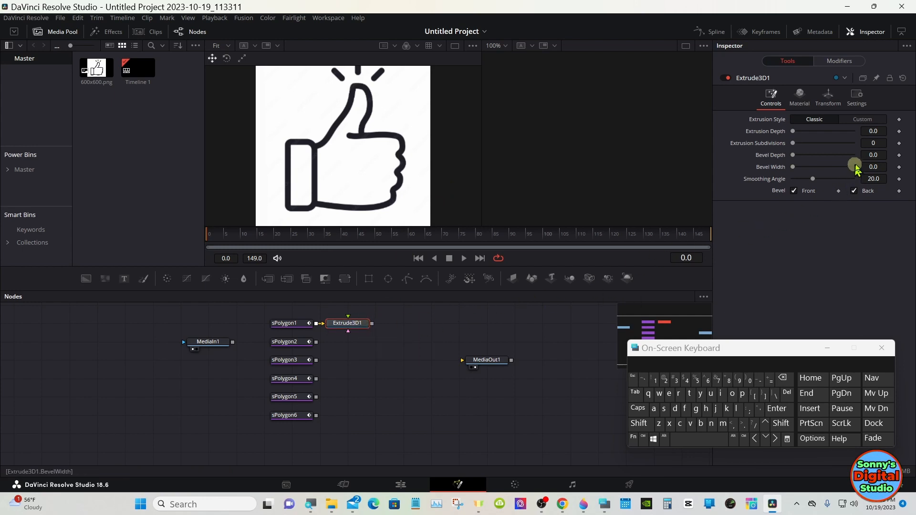
Set the extrusion depth of the Extrude3D1 node to 0.1.
click(876, 131)
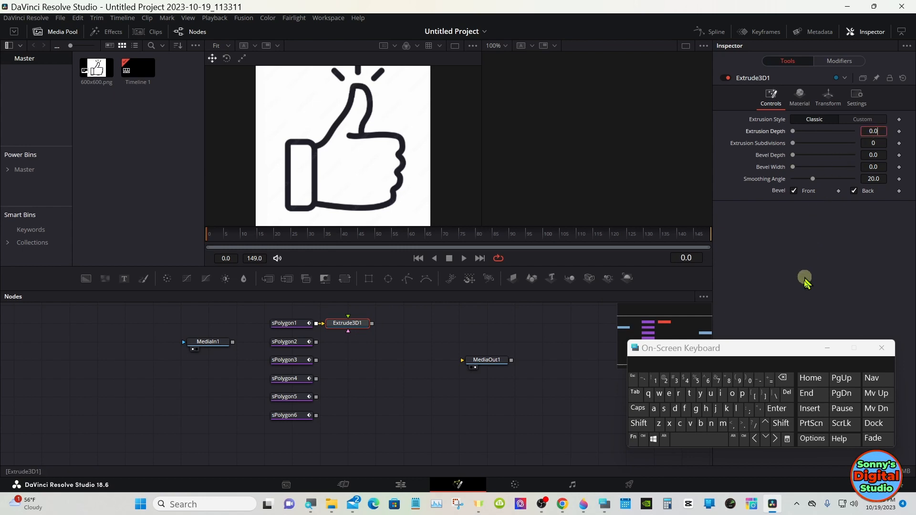
click(789, 379)
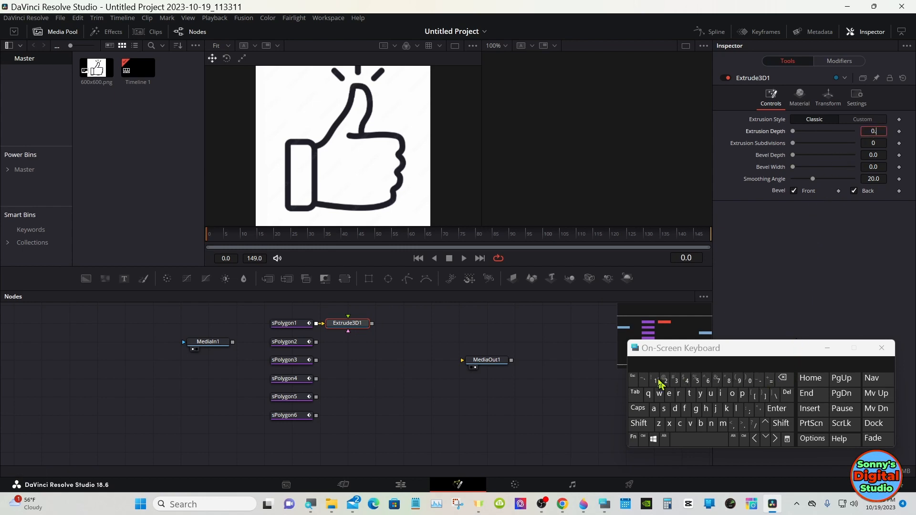
click(777, 408)
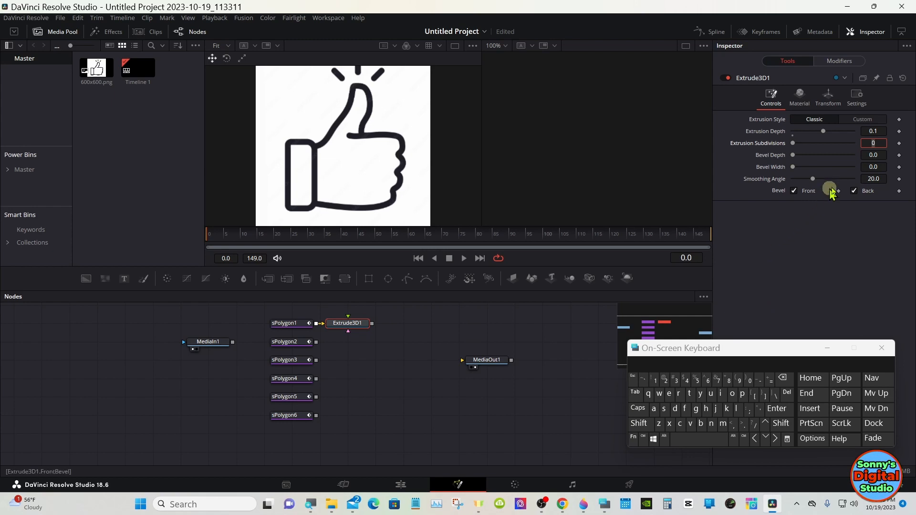
Set both the bevel depth and the bevel width of Extrude3D1 to 0.02.
click(878, 154)
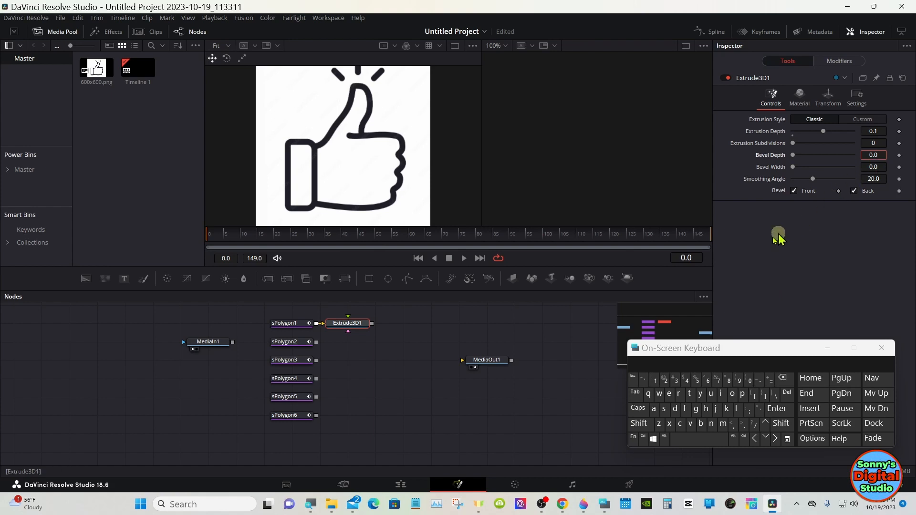
click(667, 383)
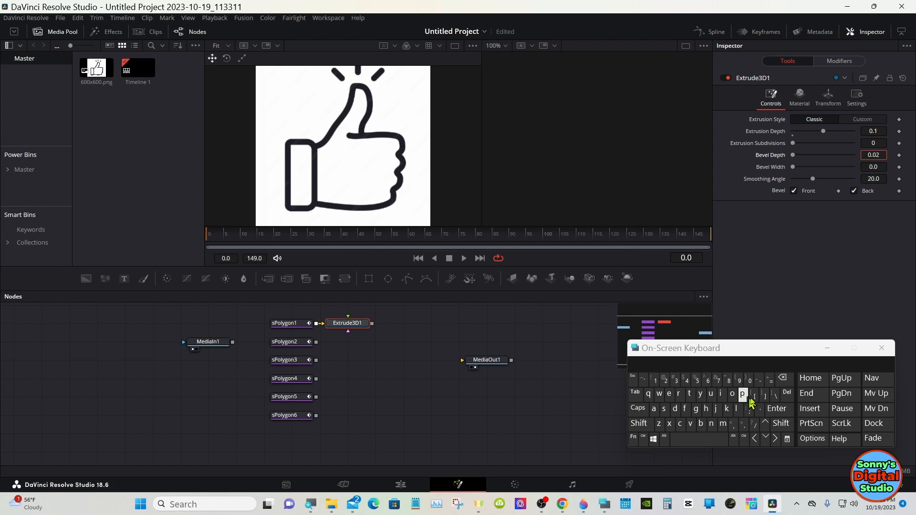
click(778, 413)
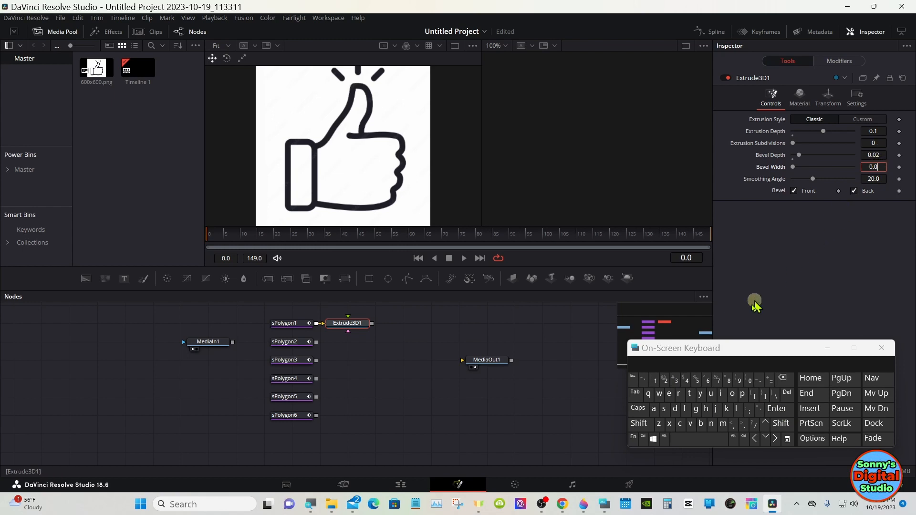
text(0.02)
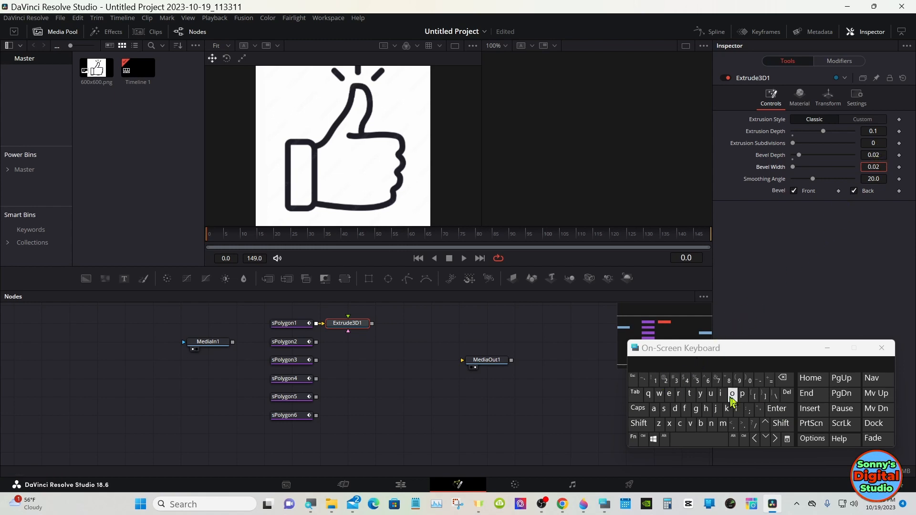
click(778, 409)
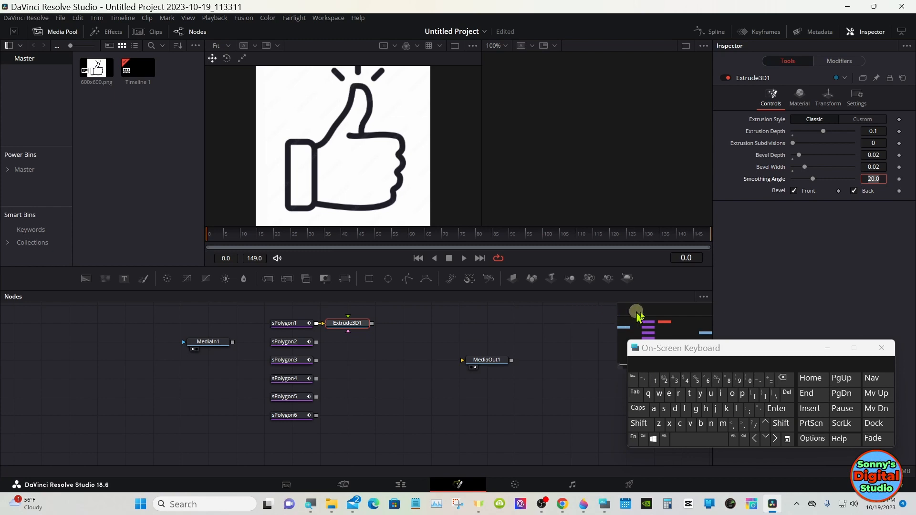
drag(745, 351, 660, 373)
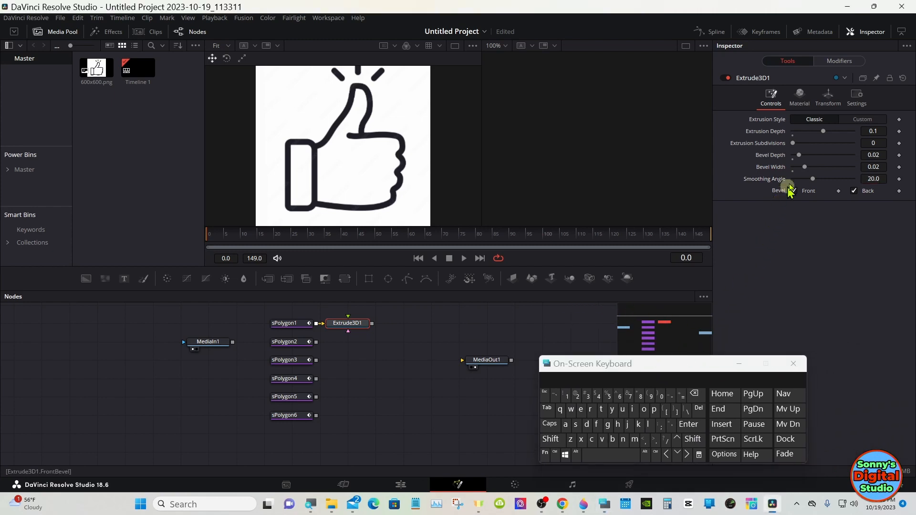
Switch Extrude3D1 to the Custom extrusion style with a profile rising steeply near its start, and view it instead of MediaIn1.
click(866, 120)
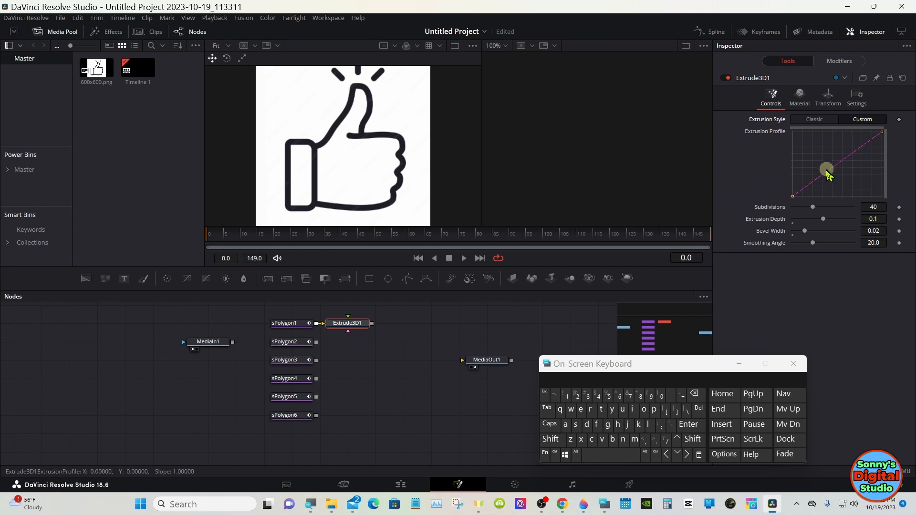
drag(814, 182, 816, 137)
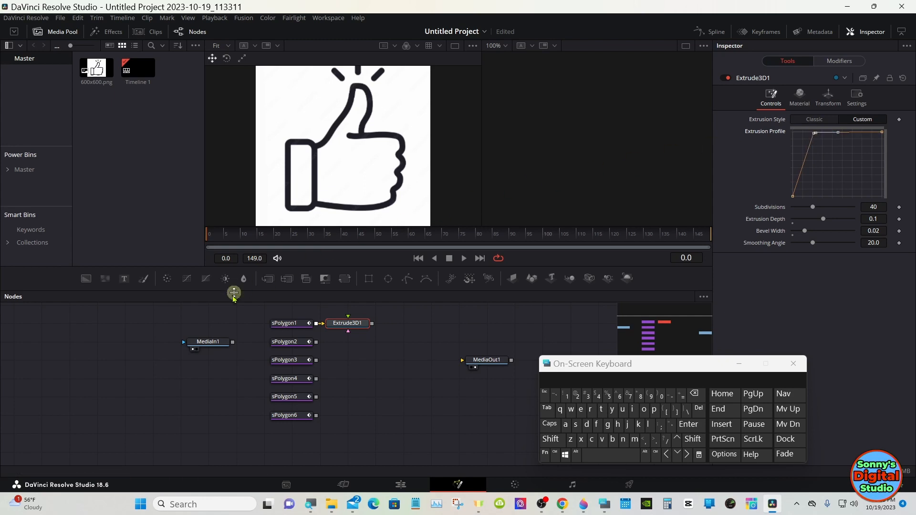
click(192, 350)
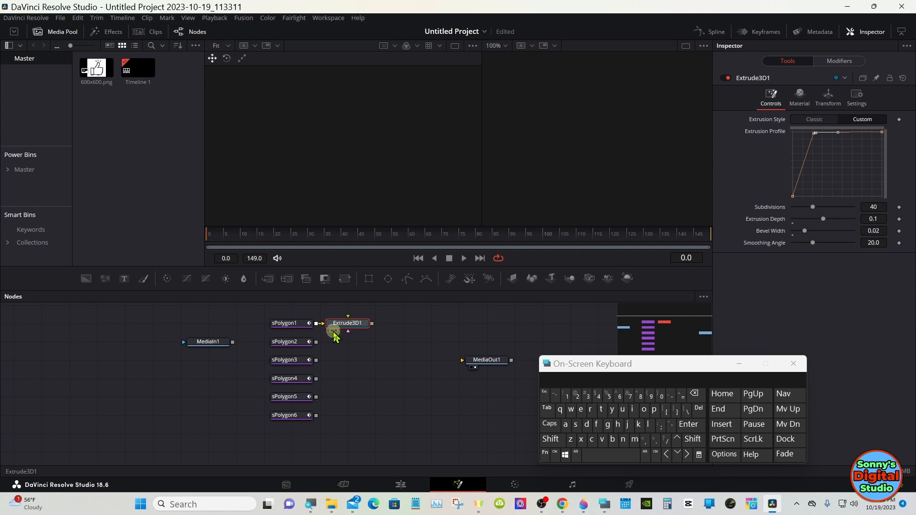
click(333, 331)
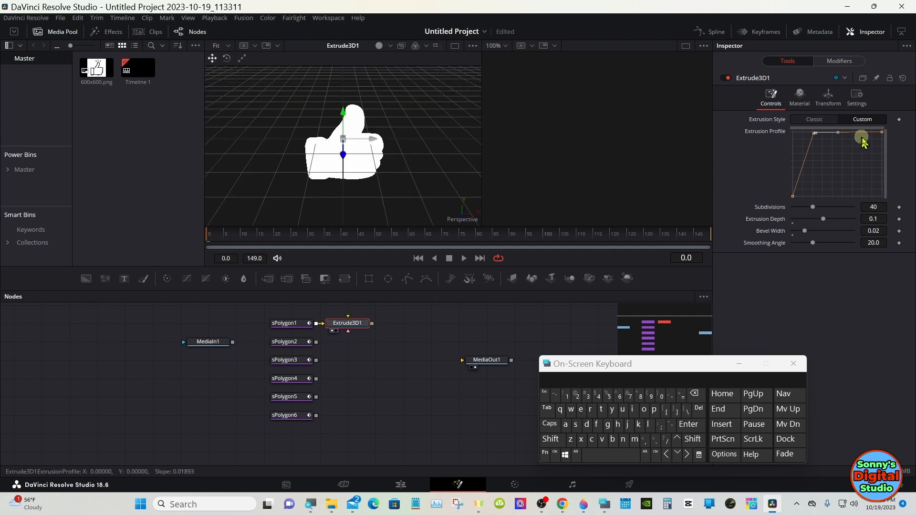
Shape the extrusion profile into a flat-topped arch by dropping its end to zero, bowing both sides outward and flattening the upper points' handles.
drag(881, 132, 864, 135)
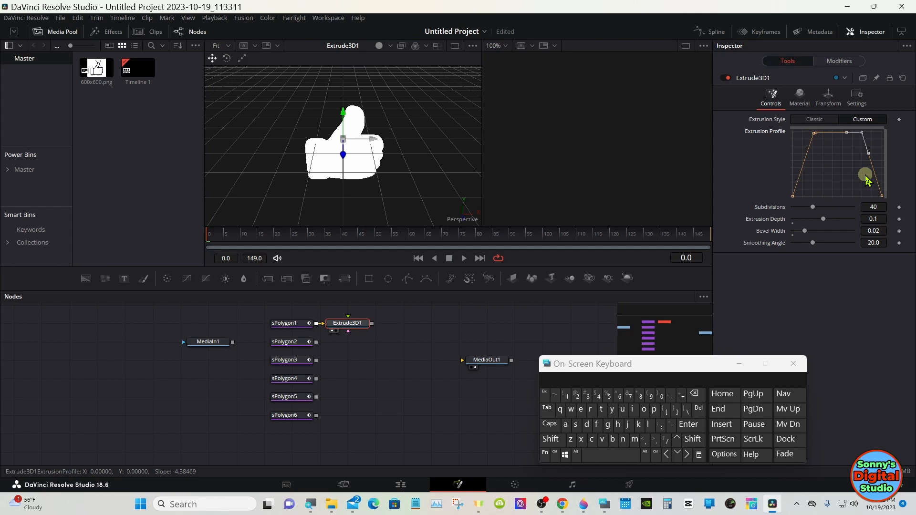
drag(865, 177, 886, 180)
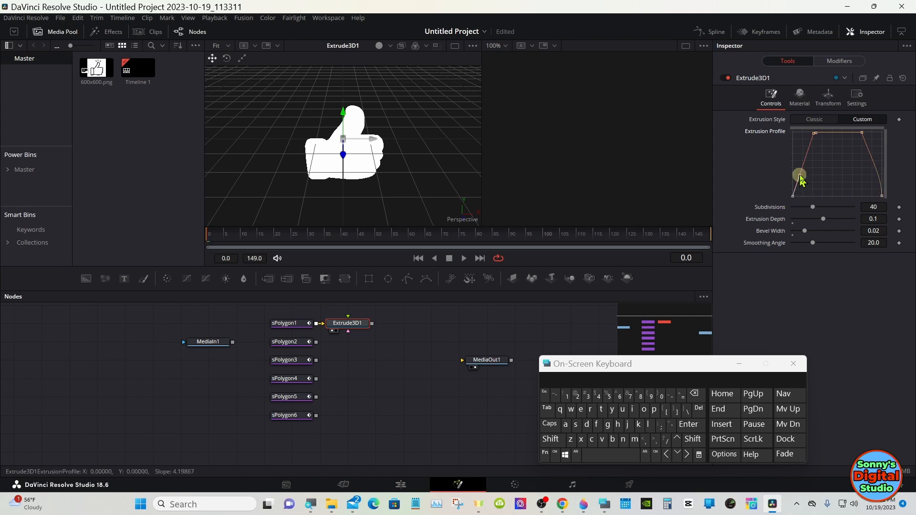
drag(801, 179, 786, 180)
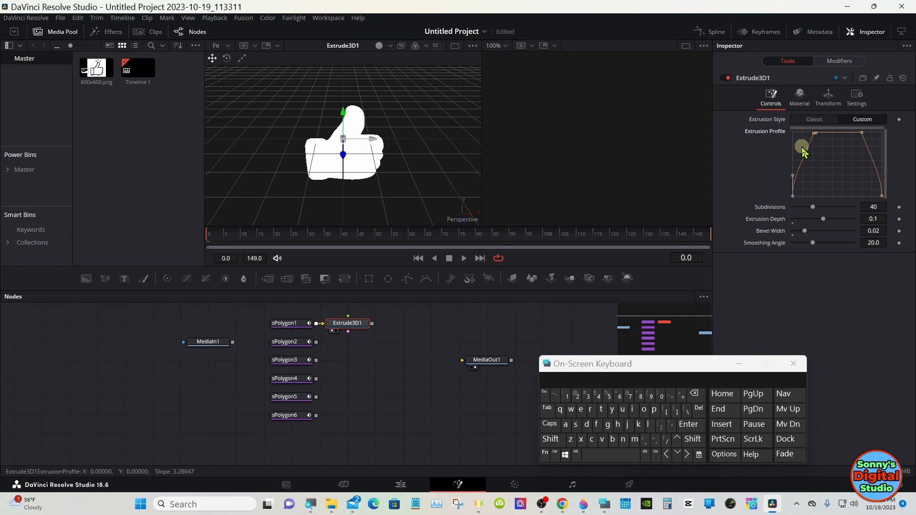
drag(800, 145, 892, 123)
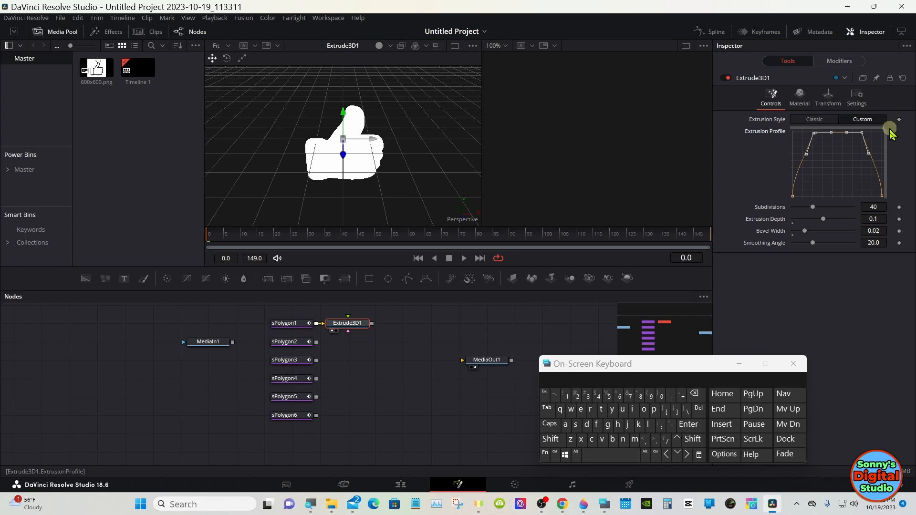
click(597, 425)
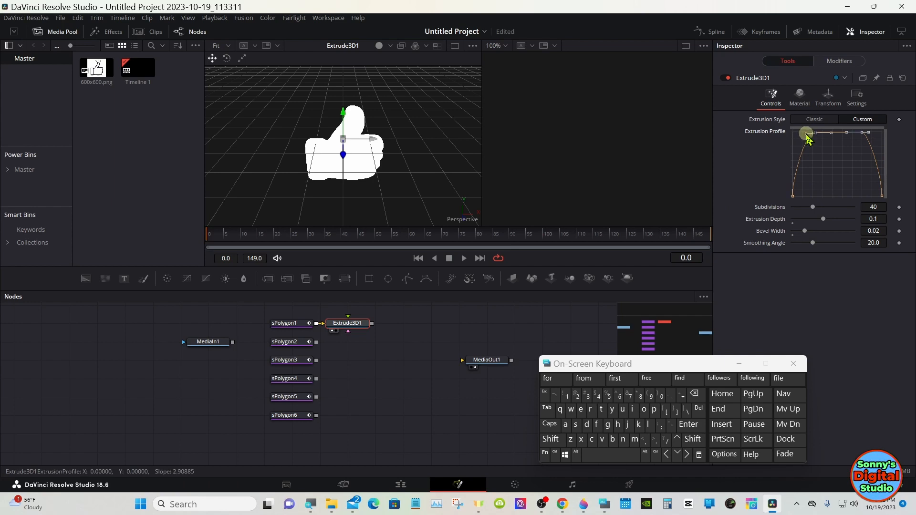
drag(807, 138, 801, 141)
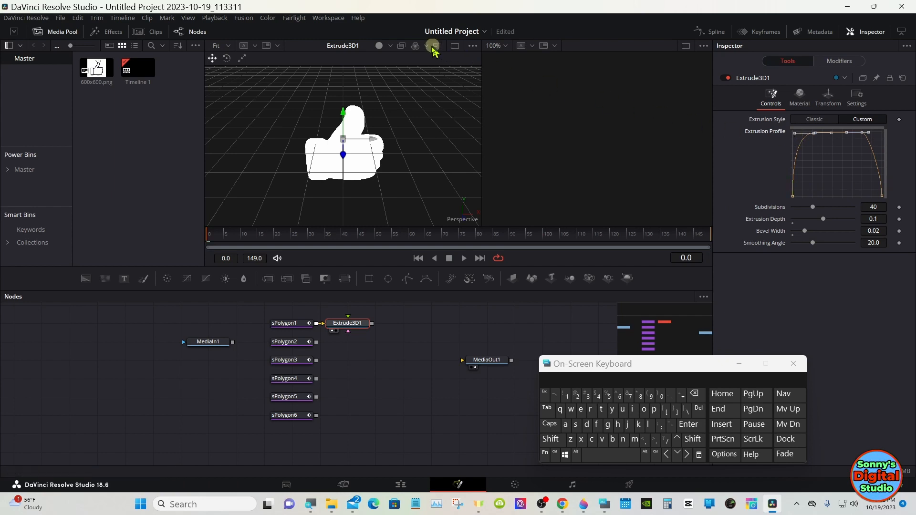
Turn on lighting in the viewer that shows Extrude3D1.
click(379, 46)
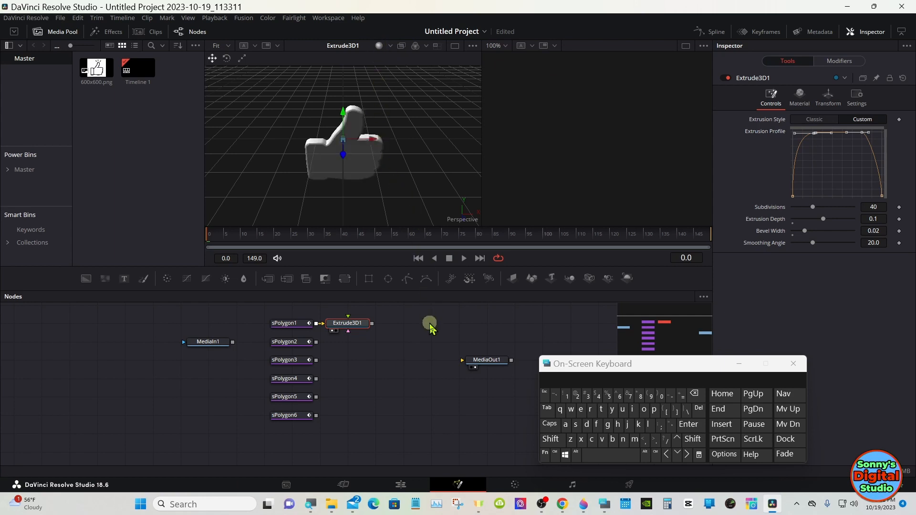
Examine the rounded bevels of the extruded thumbs-up shape from its side, enlarged in the viewer.
click(486, 413)
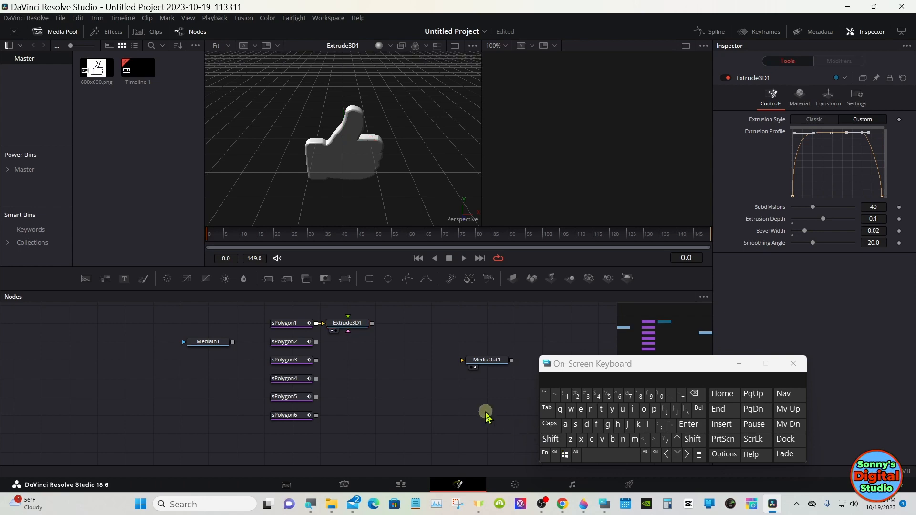
click(549, 439)
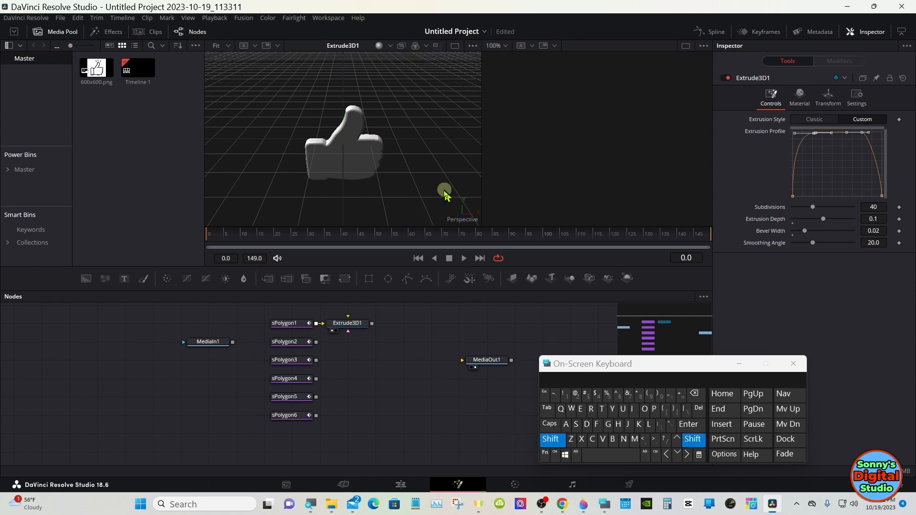
drag(445, 190, 284, 172)
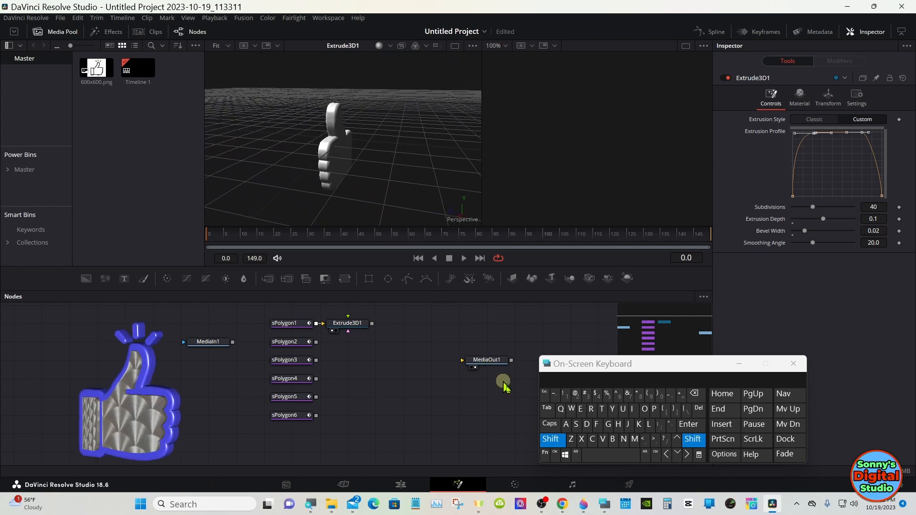
click(549, 439)
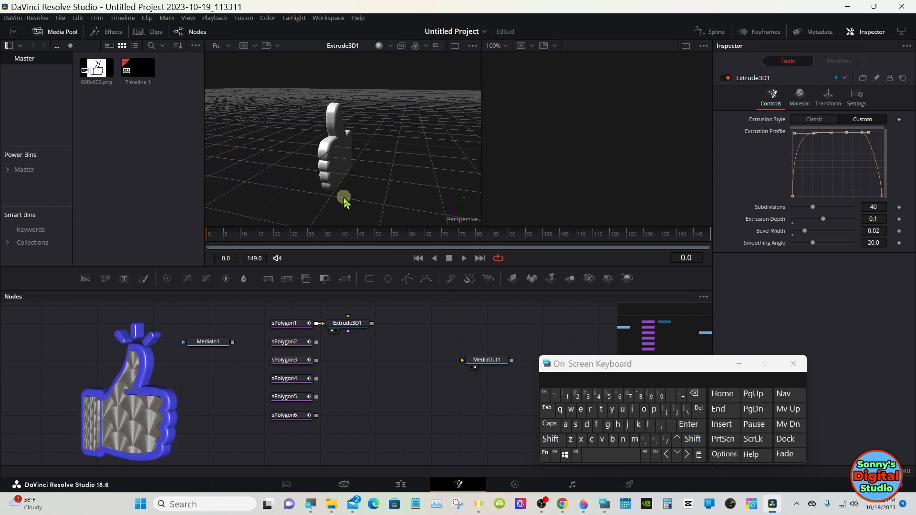
click(344, 328)
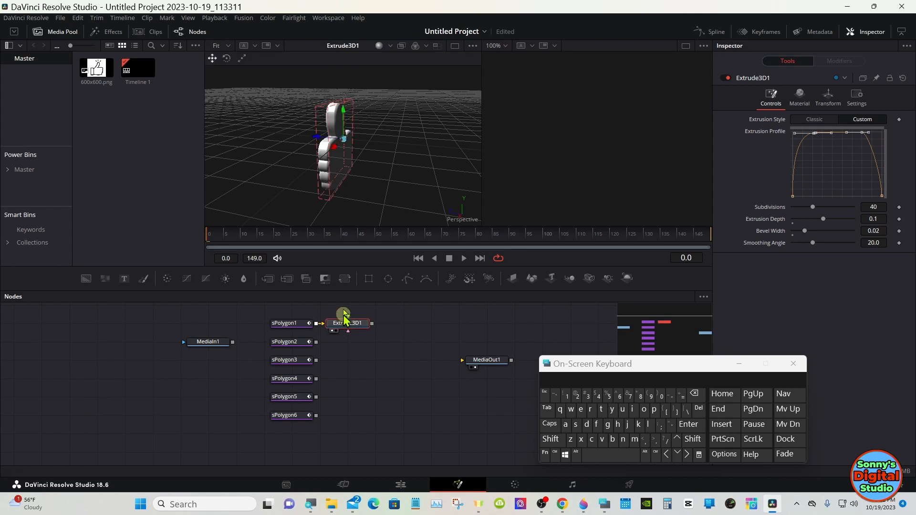
right_click(351, 186)
mouse_move(418, 195)
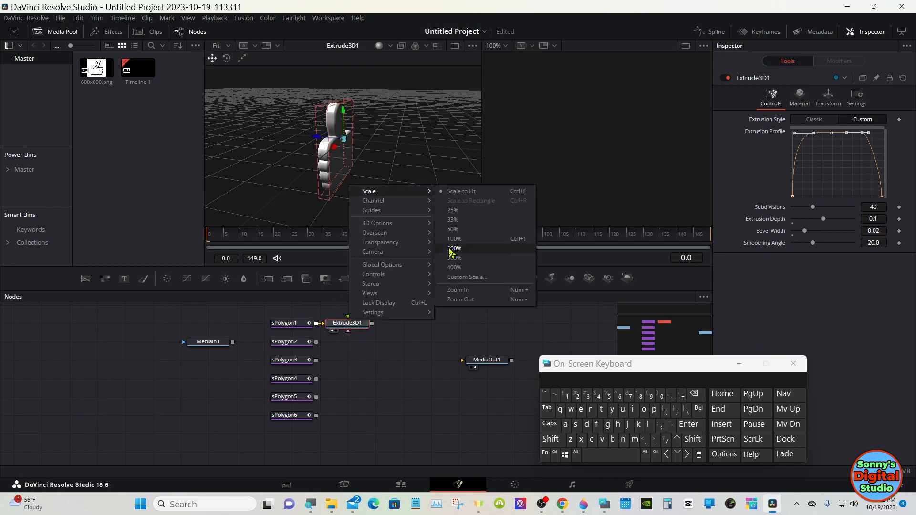
click(456, 291)
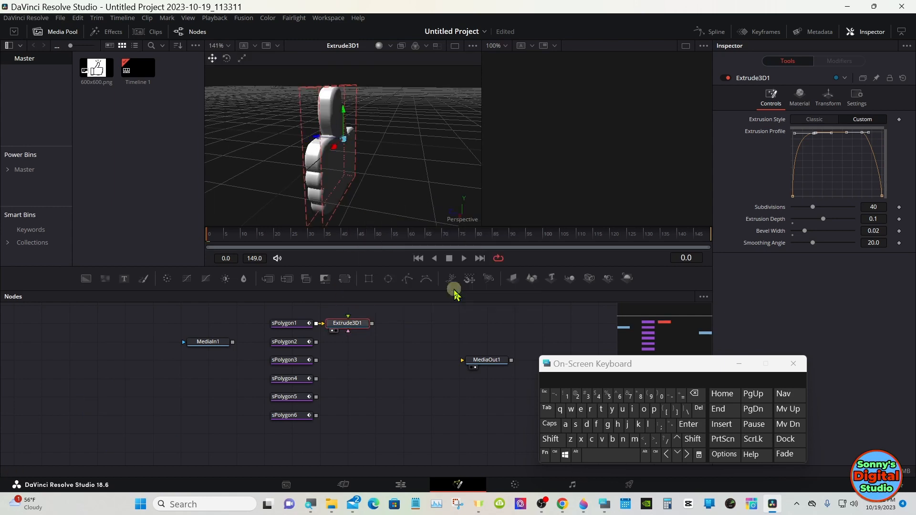
right_click(395, 184)
mouse_move(415, 189)
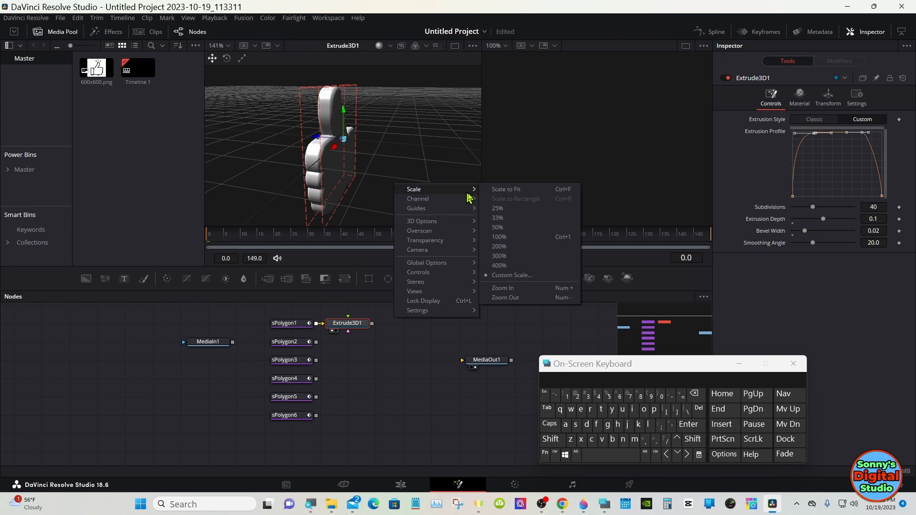
click(496, 291)
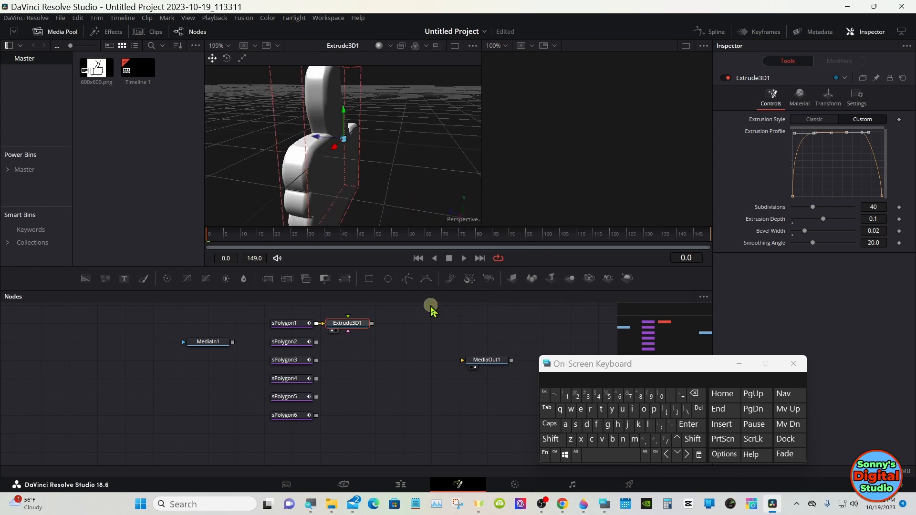
Try shortening the curve handle of the extrusion profile's first upper point, and extend it back outward.
click(481, 388)
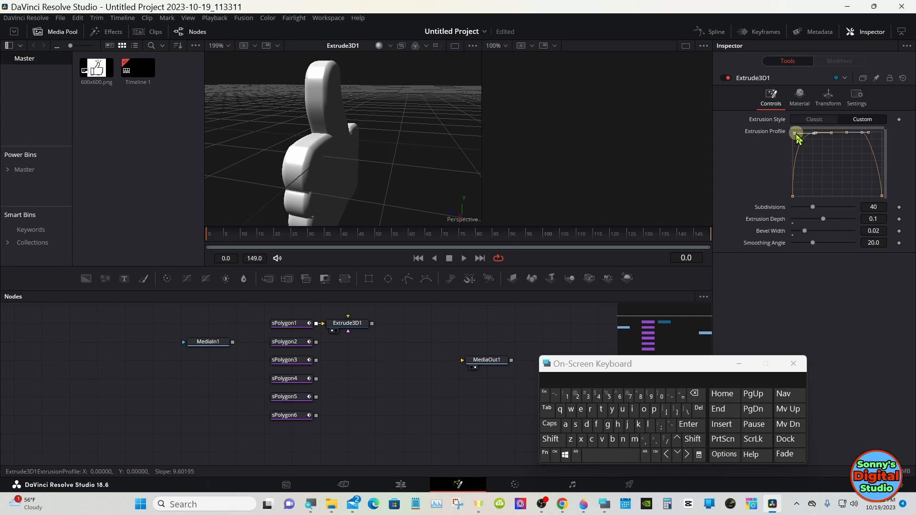
drag(796, 136, 810, 135)
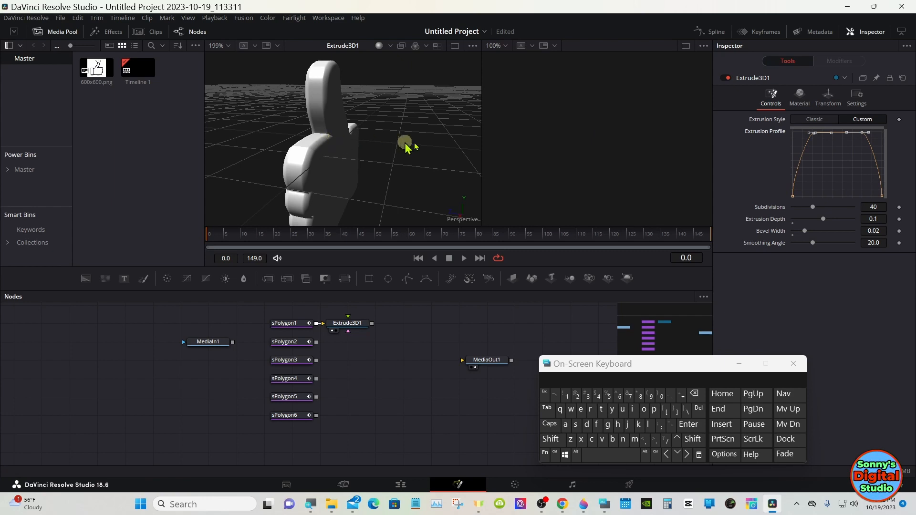
drag(815, 135, 801, 135)
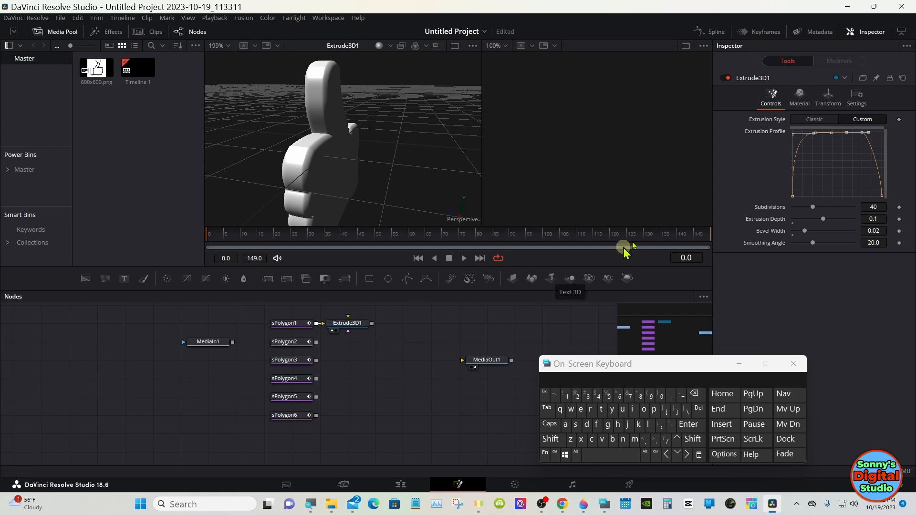
Override the diffuse color of Extrude3D1's material with red #ff0000.
click(805, 101)
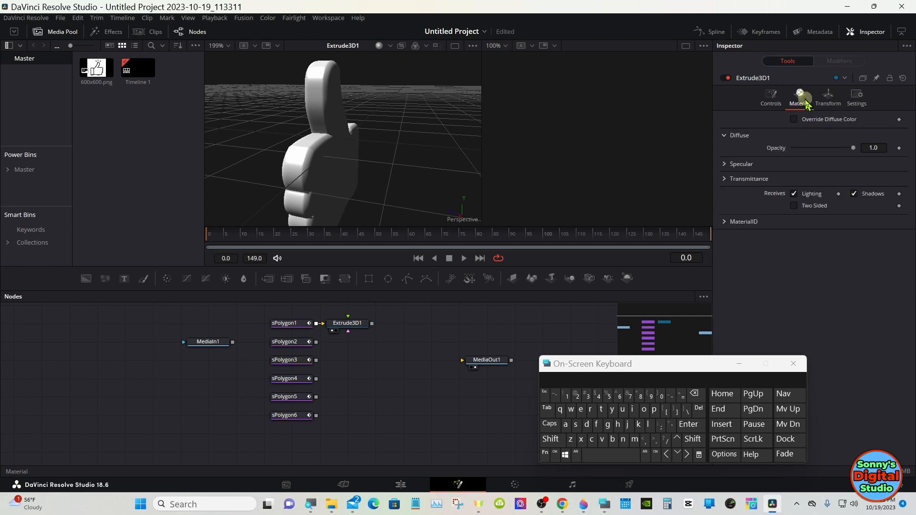
click(793, 119)
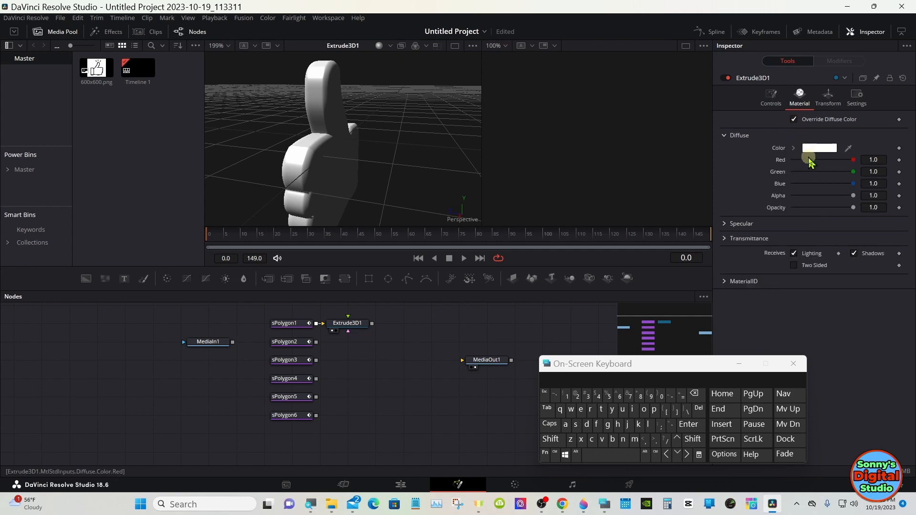
click(819, 148)
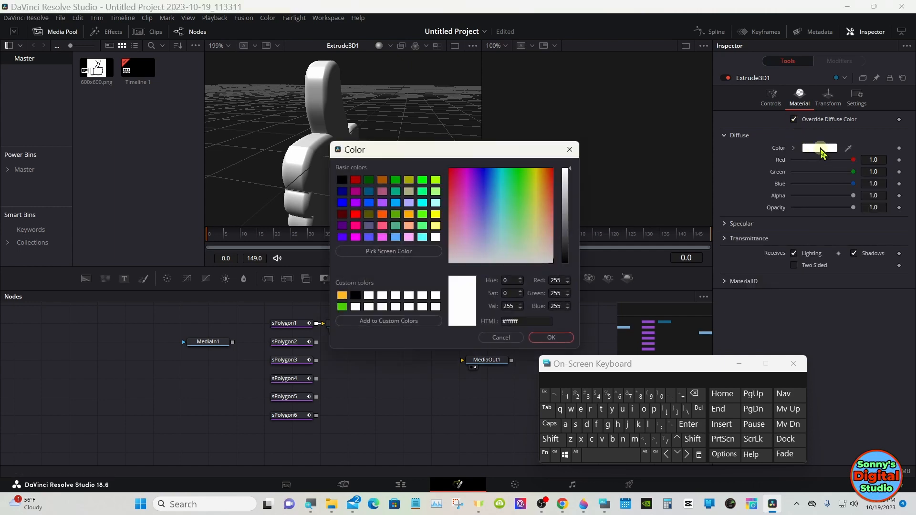
click(356, 214)
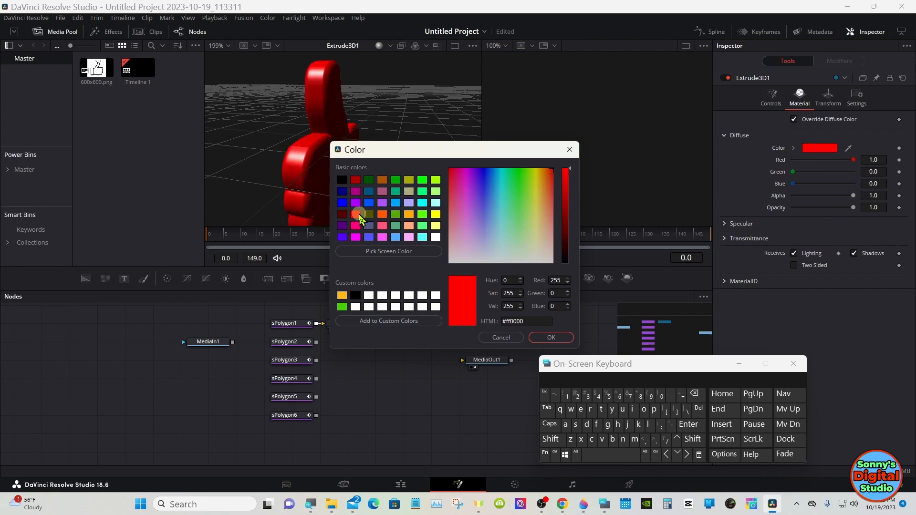
click(543, 337)
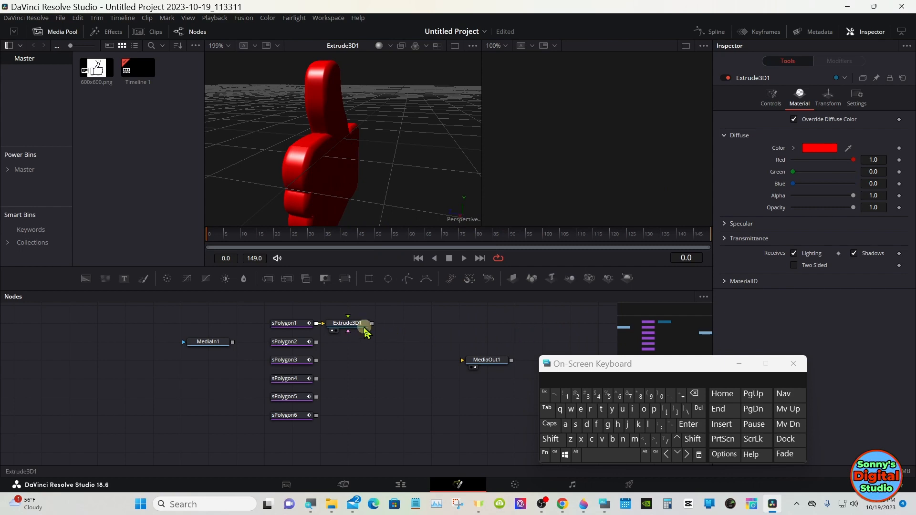
Duplicate Extrude3D1 beside sPolygon2 and connect sPolygon2's output to the copy.
click(363, 328)
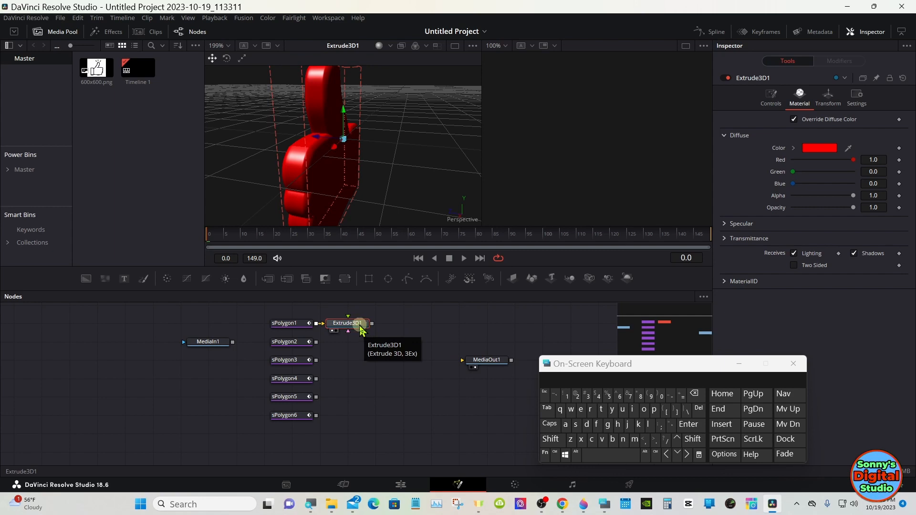
right_click(361, 329)
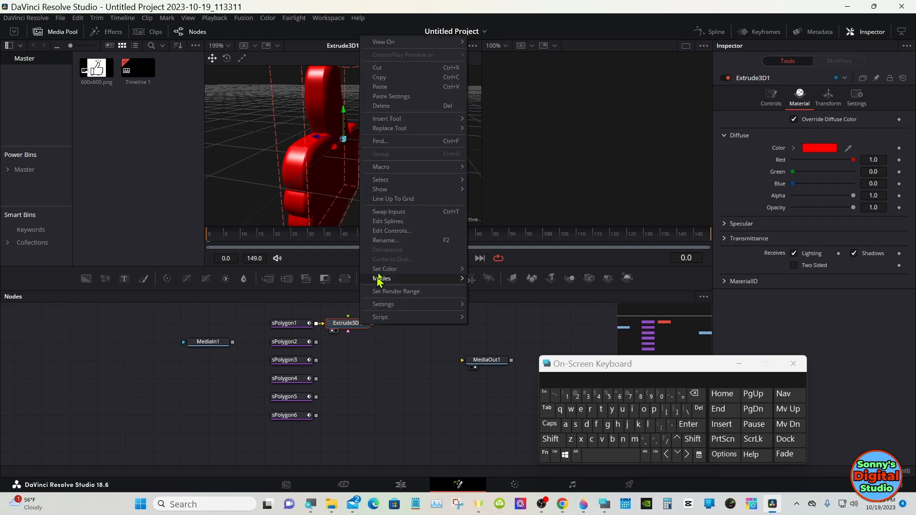
click(388, 88)
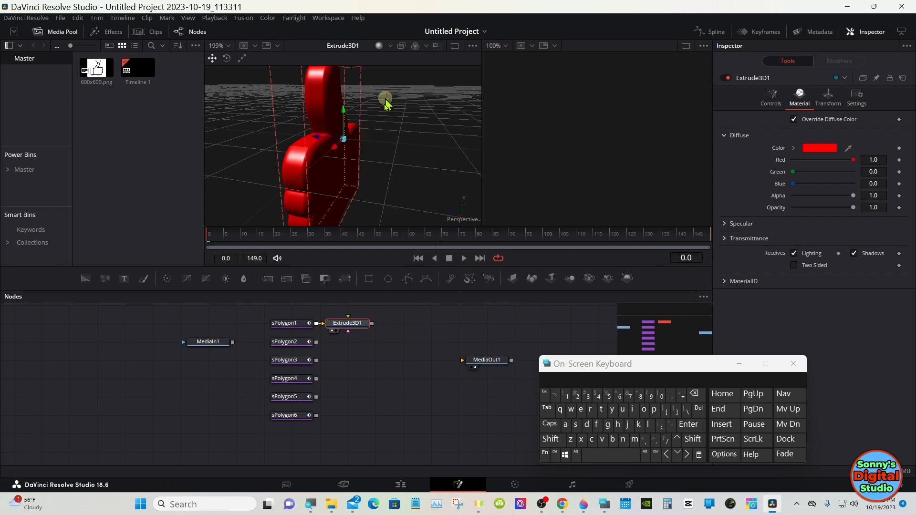
click(348, 343)
right_click(348, 347)
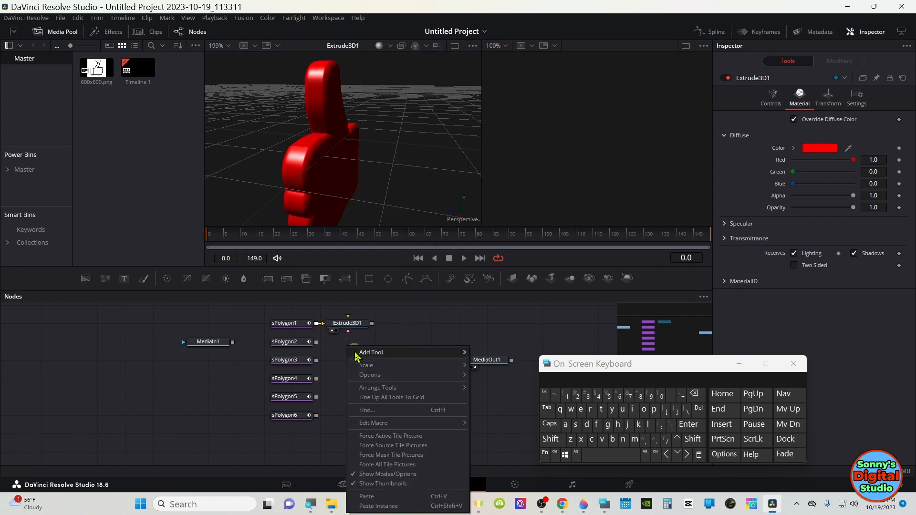
click(366, 496)
click(317, 347)
drag(318, 347, 327, 345)
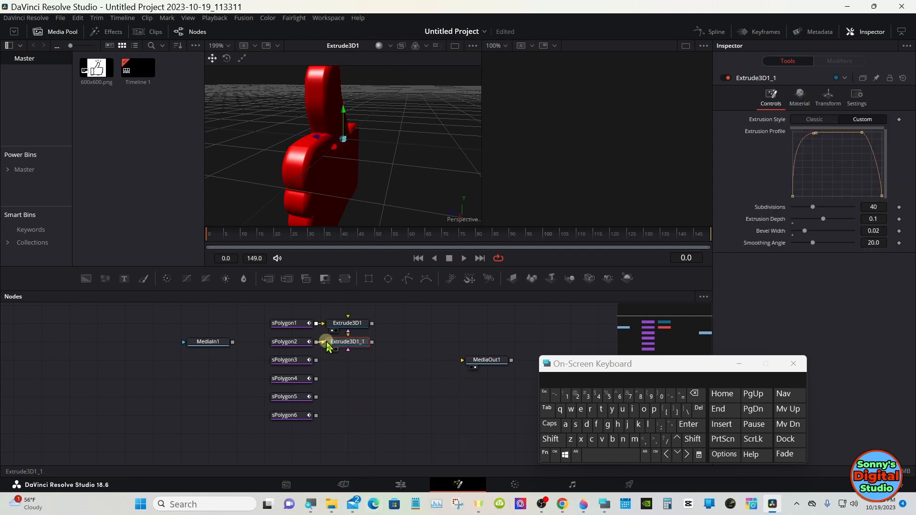
View the extrusion made from sPolygon2 and orbit around to inspect its front face.
click(333, 350)
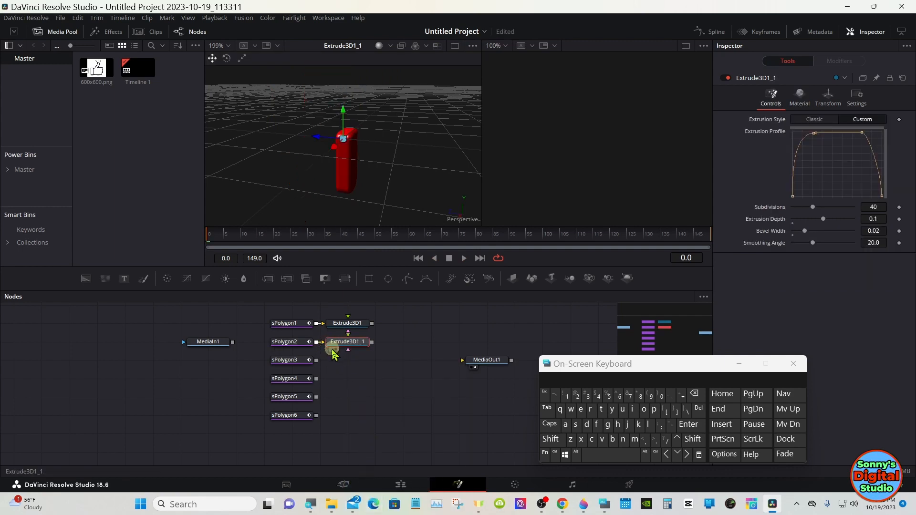
click(429, 347)
click(549, 439)
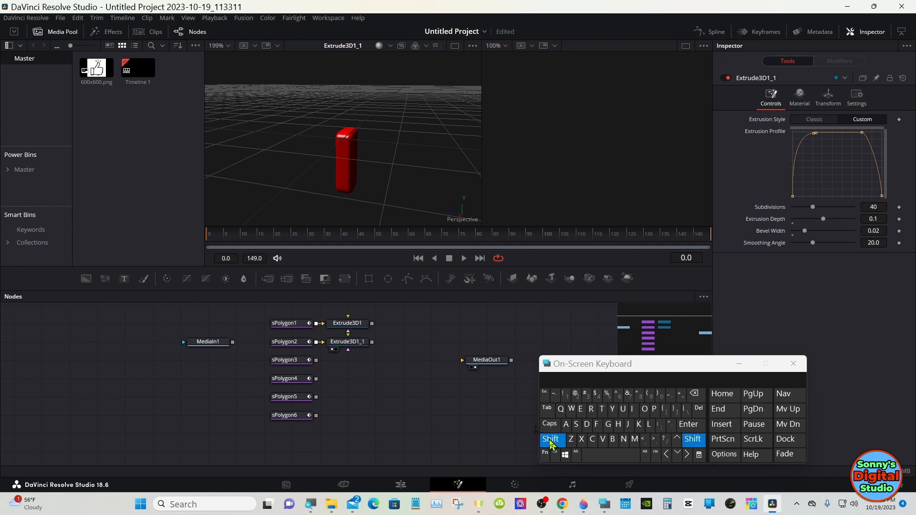
drag(366, 220, 559, 193)
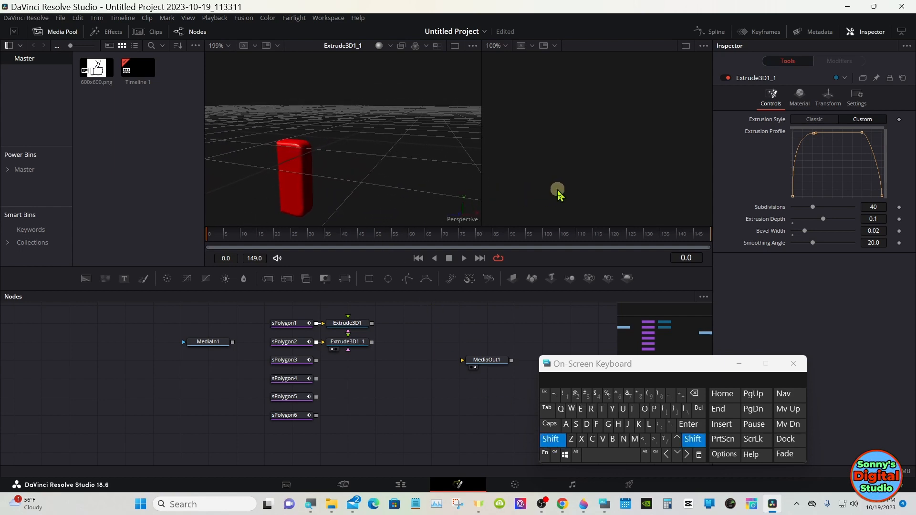
click(551, 439)
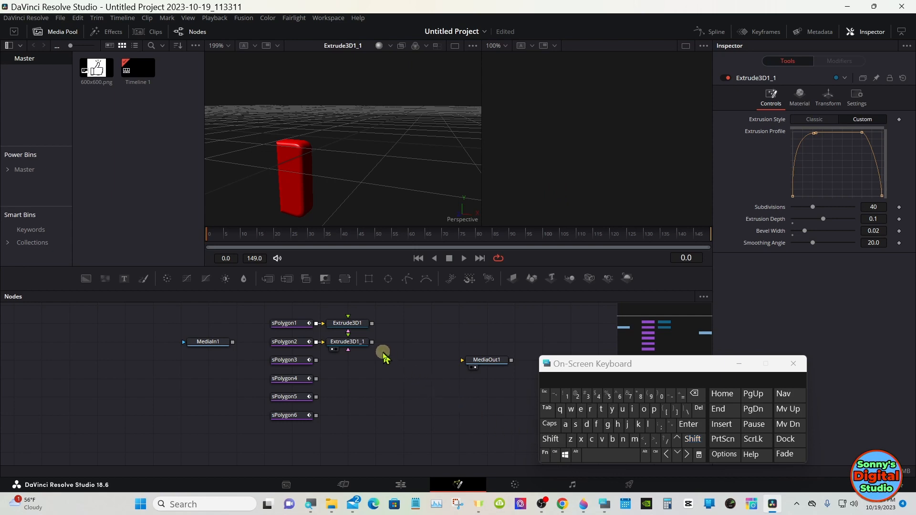
Disconnect sPolygon2 from Extrude3D1_1, move that node beside sPolygon4 and connect sPolygon4 to it.
click(361, 344)
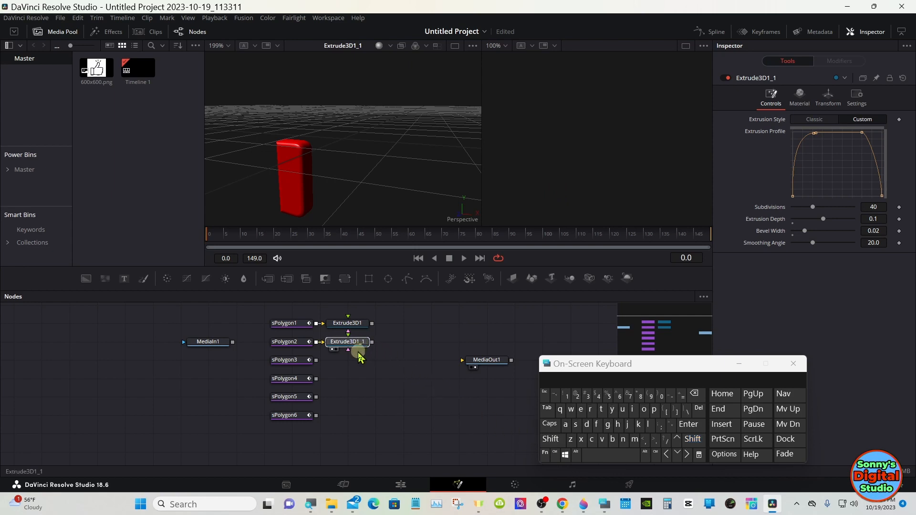
drag(359, 357, 352, 358)
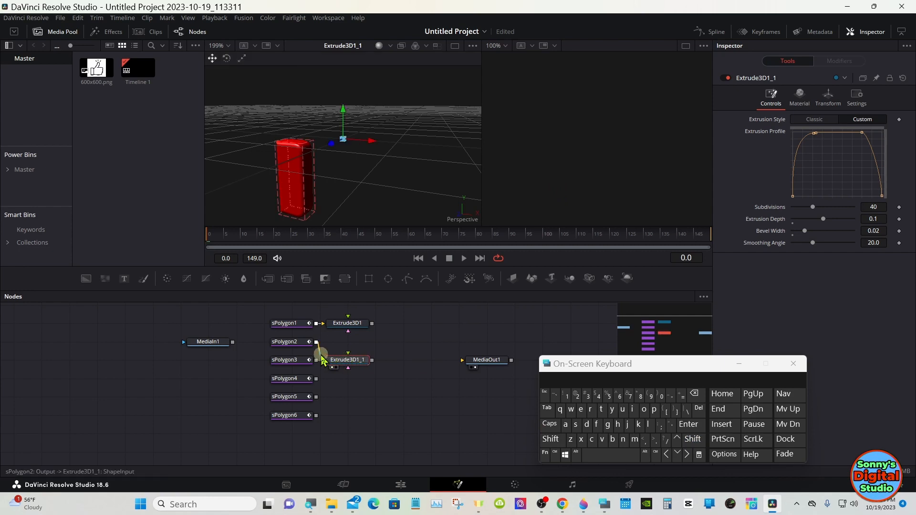
drag(321, 358, 323, 355)
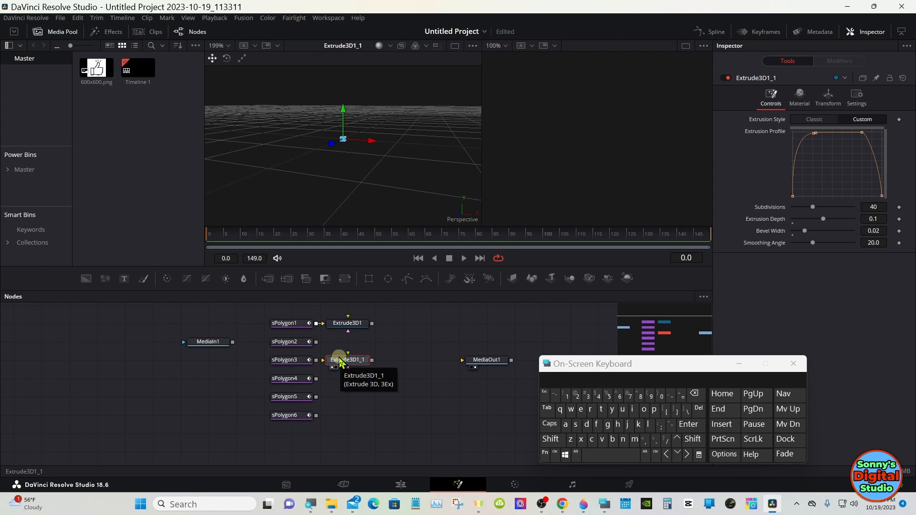
drag(340, 363, 334, 379)
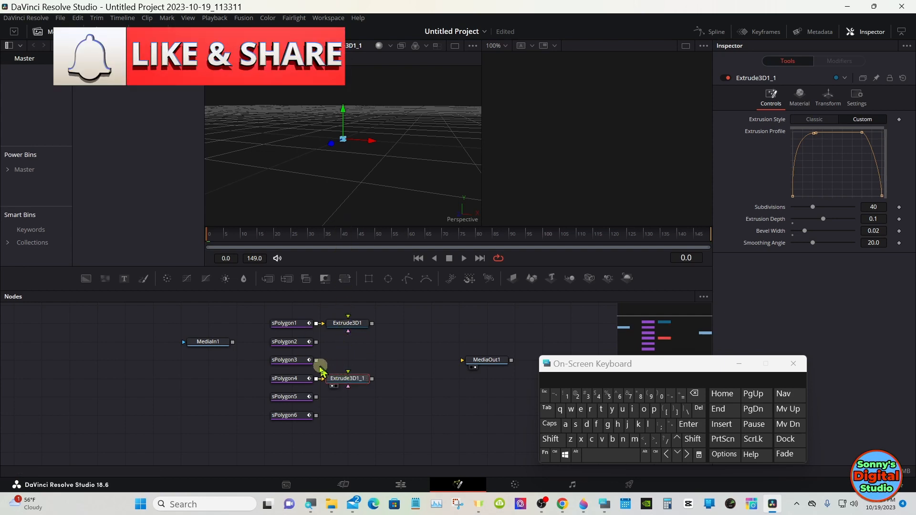
Preview the sPolygon3 and sPolygon2 shapes in turn, and return the viewer to Extrude3D1_1.
key(1)
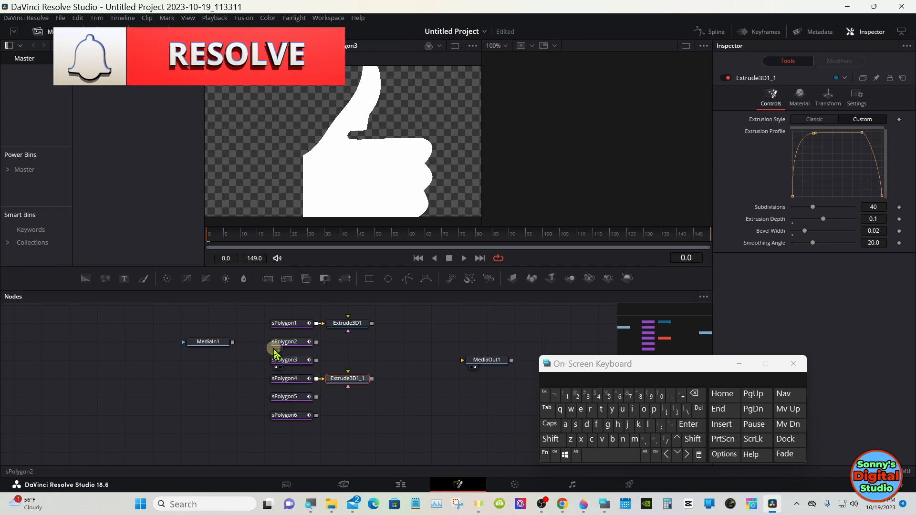
key(1)
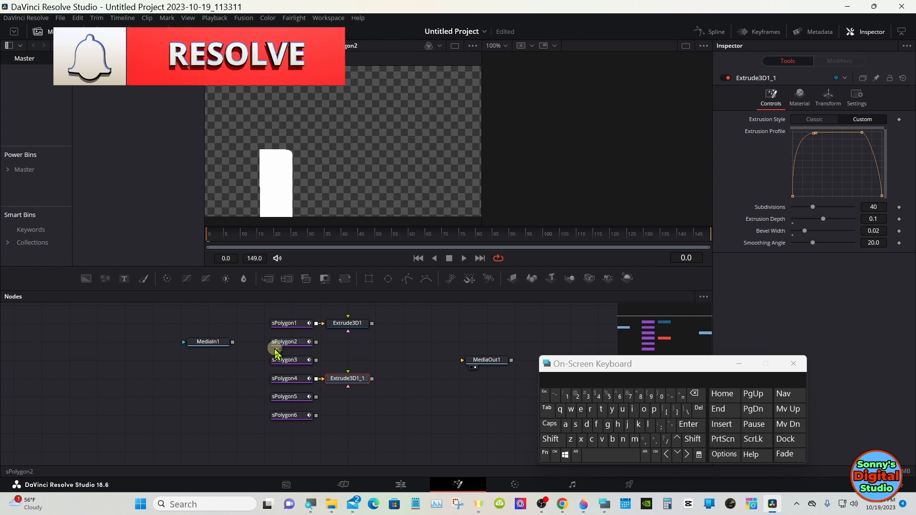
click(332, 386)
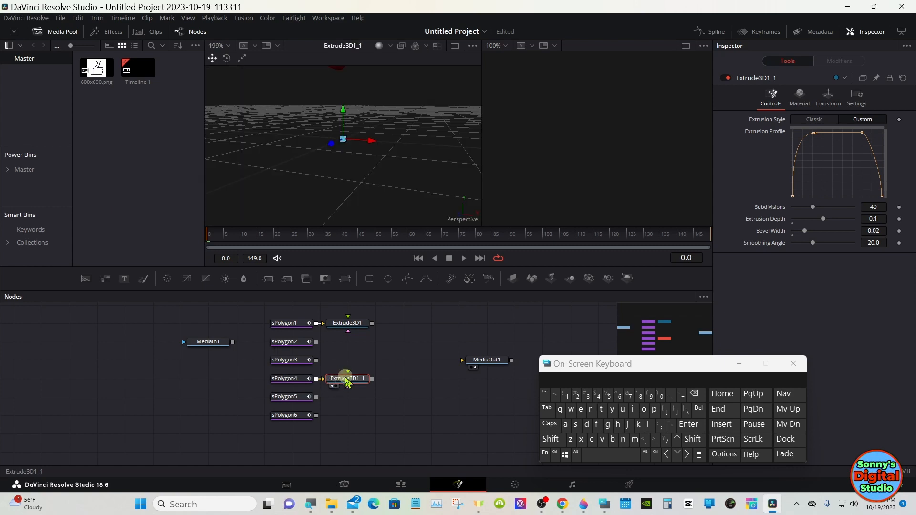
Duplicate Extrude3D1_1 beside sPolygon5 and connect sPolygon5's output to the copy.
right_click(347, 383)
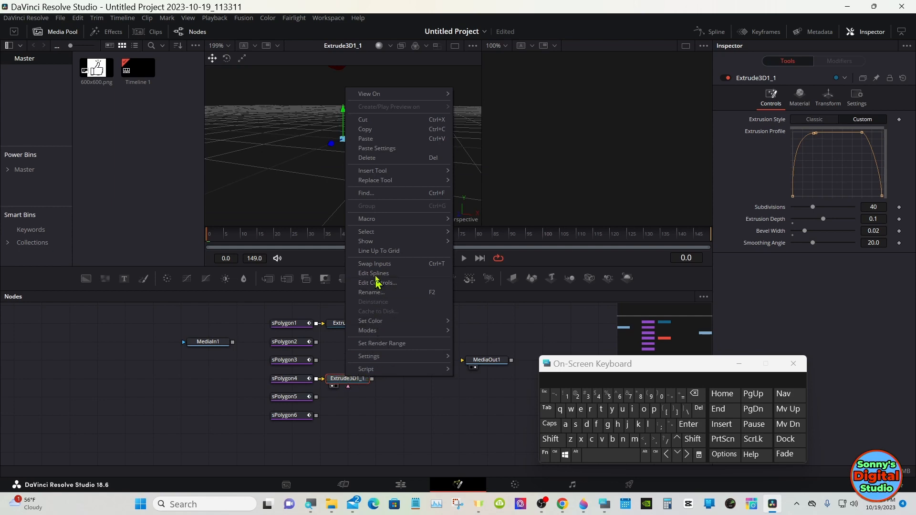
click(374, 130)
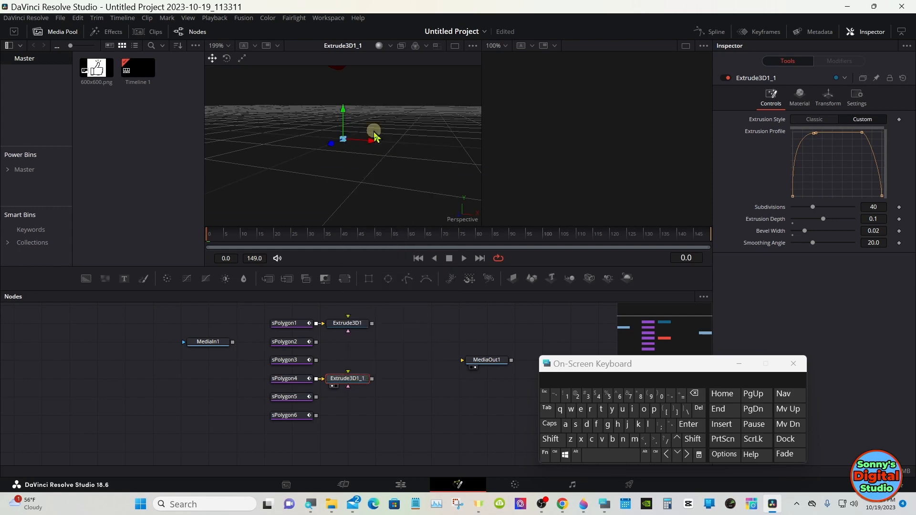
click(350, 399)
right_click(349, 400)
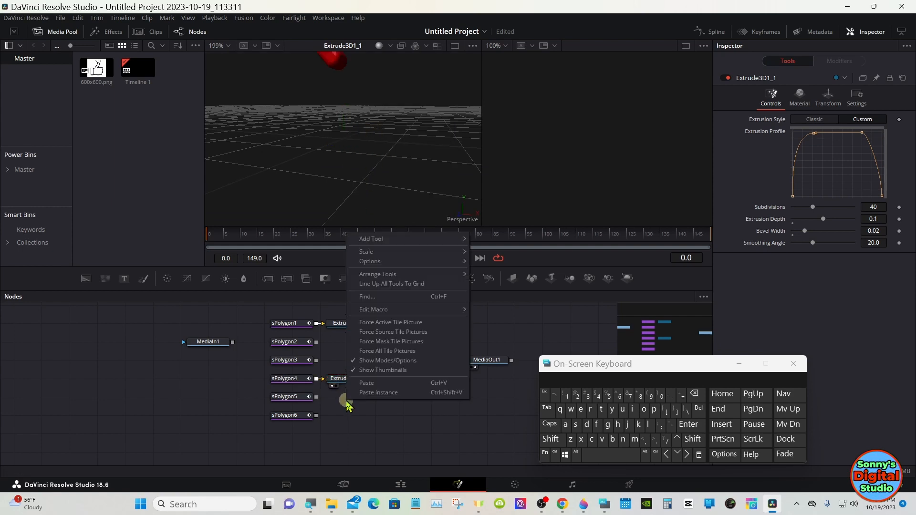
click(366, 383)
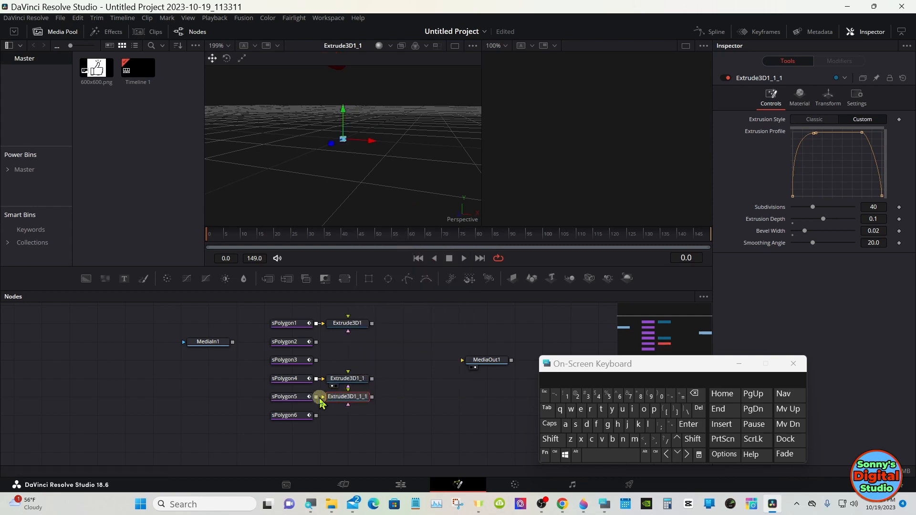
drag(316, 397, 333, 402)
Duplicate the extrude node fed by sPolygon5 beside sPolygon6 and connect sPolygon6's output to the copy.
right_click(334, 399)
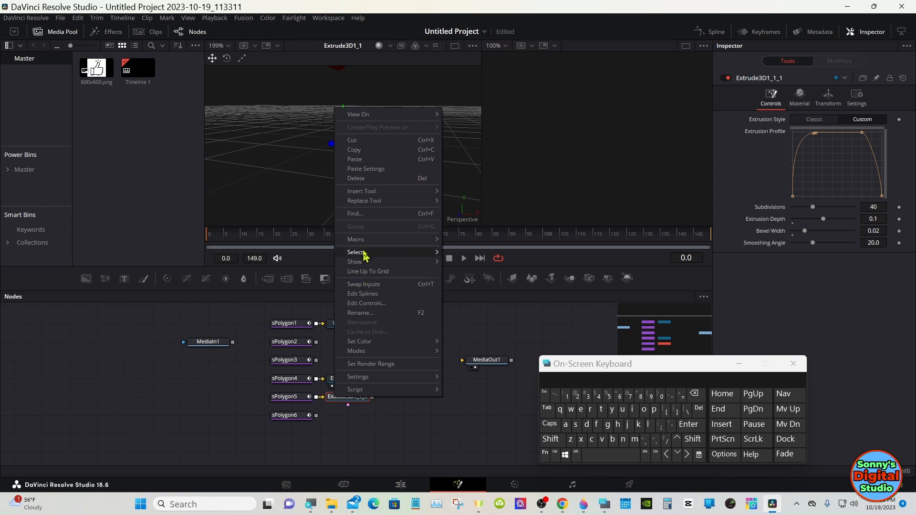
click(364, 152)
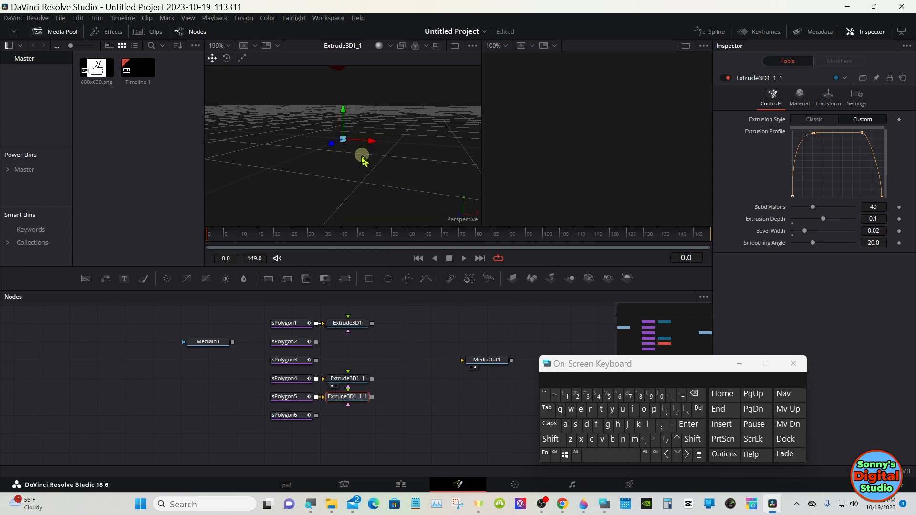
right_click(343, 418)
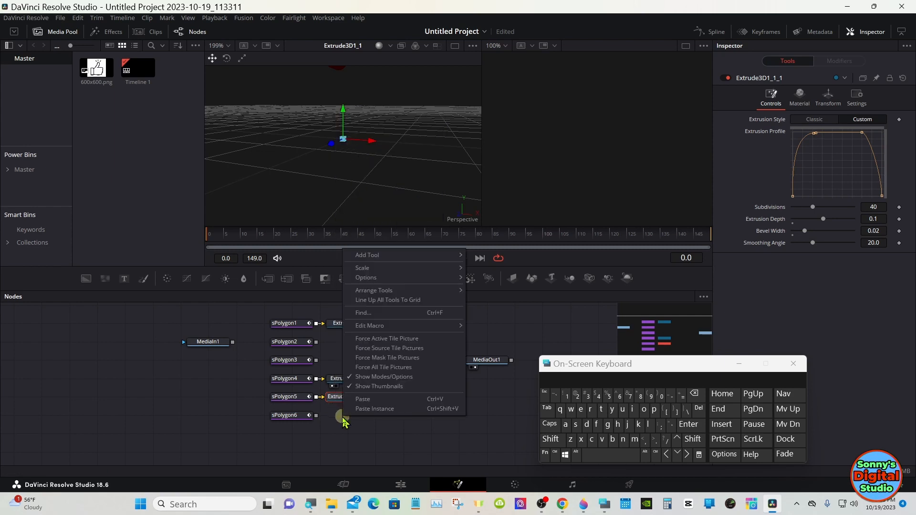
click(360, 400)
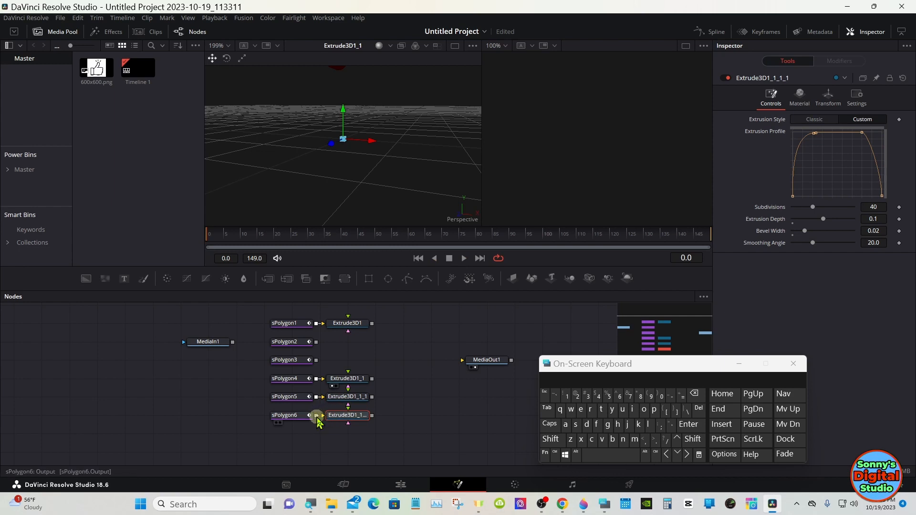
Add a new Extrude 3D node and place it in line with the other extrudes, directly below Extrude3D1.
click(303, 360)
click(302, 346)
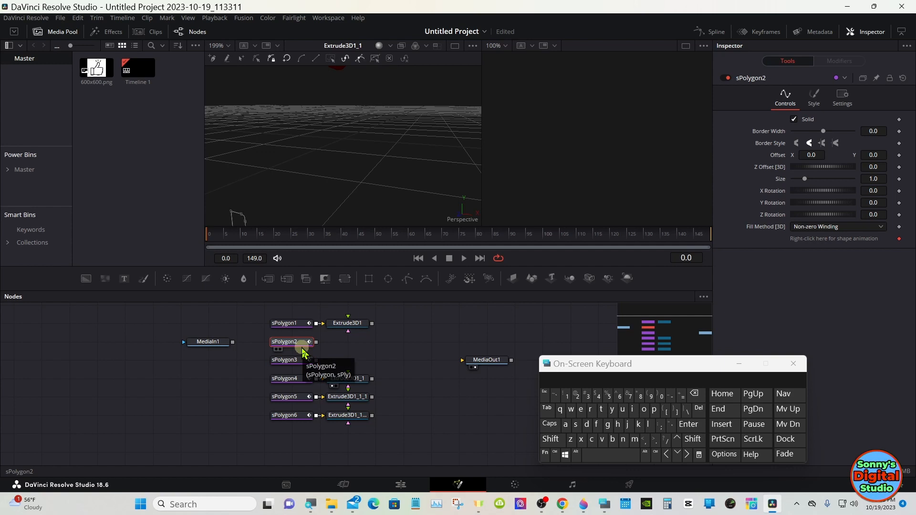
click(336, 348)
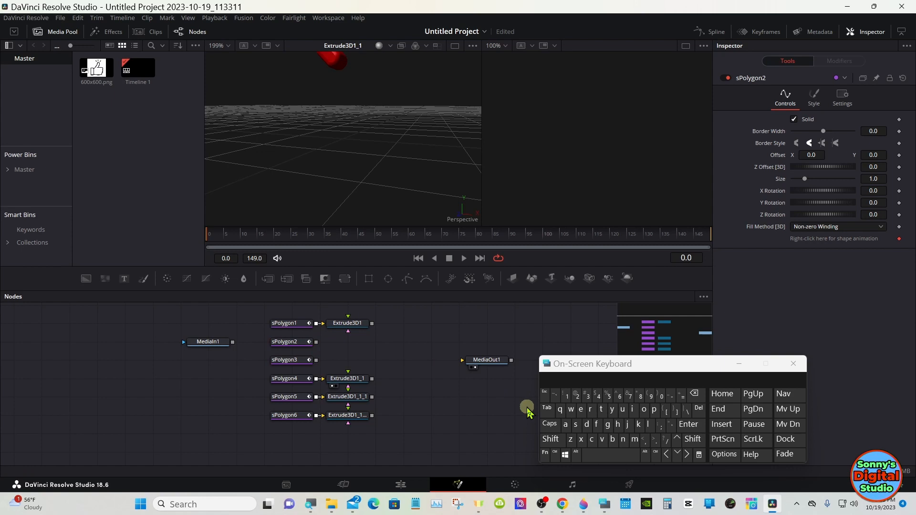
click(550, 439)
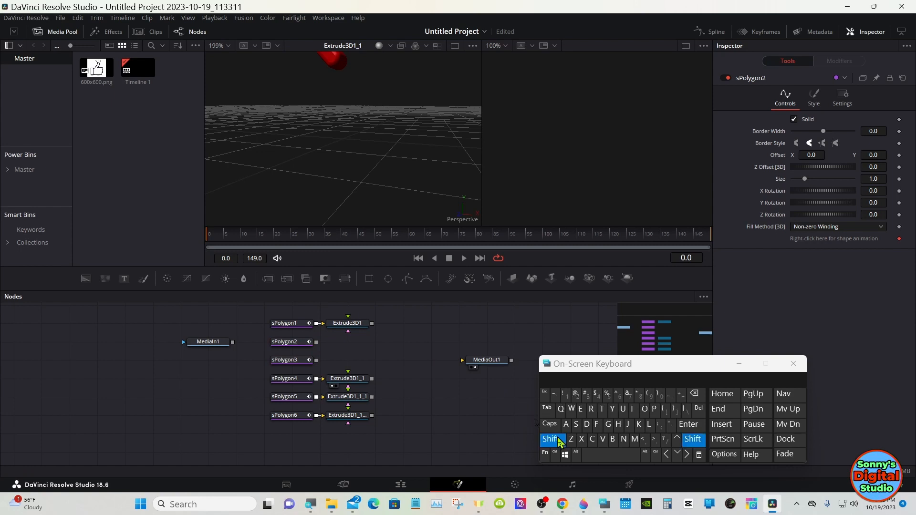
click(591, 455)
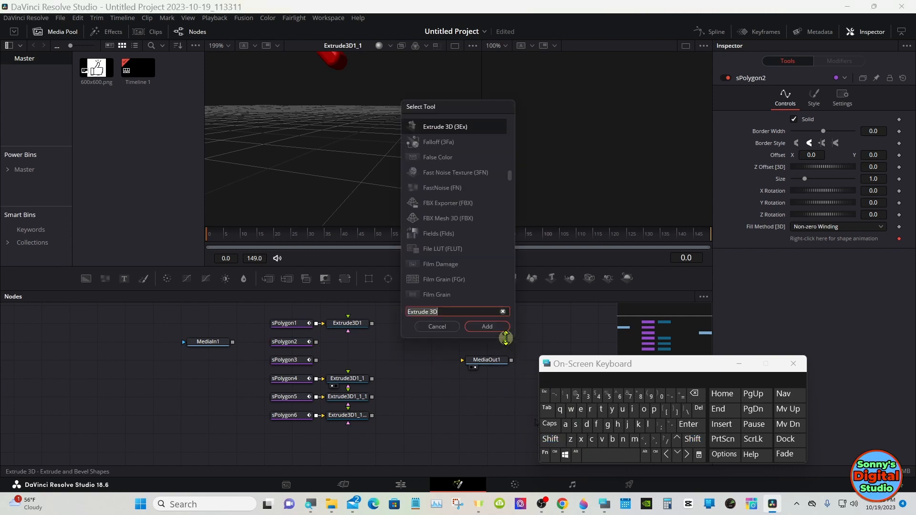
click(494, 328)
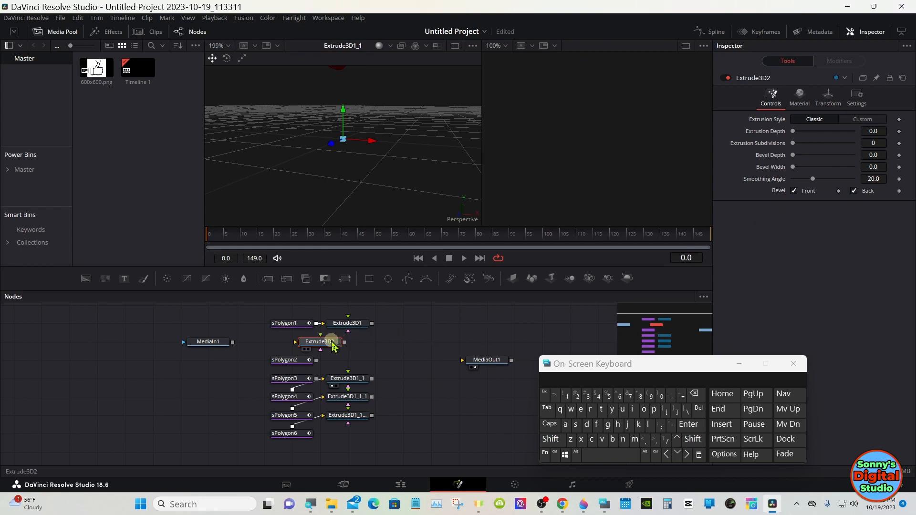
drag(322, 344, 350, 345)
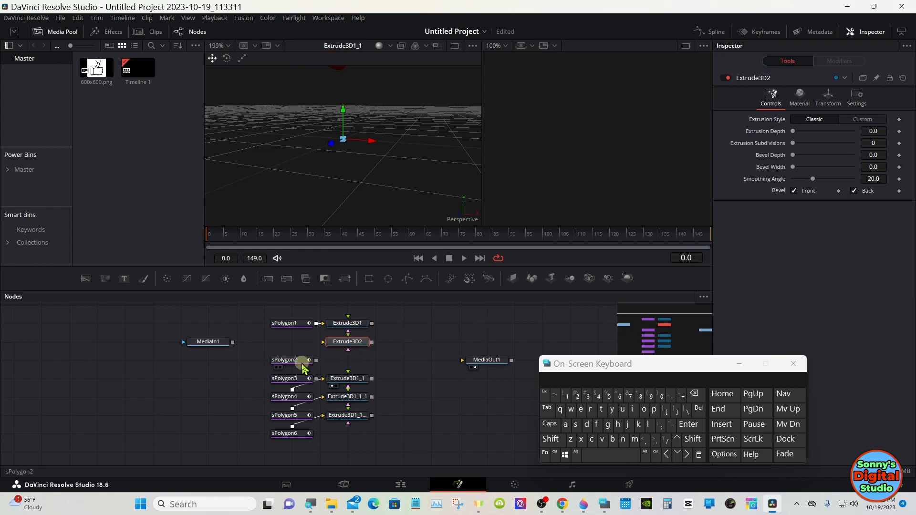
Realign the sPolygon2 to sPolygon6 nodes with the extrude column and connect sPolygon2 to Extrude3D2.
mouse_move(300, 361)
mouse_down()
mouse_move(300, 351)
mouse_move(293, 361)
mouse_up()
drag(288, 398, 288, 379)
drag(287, 415, 287, 398)
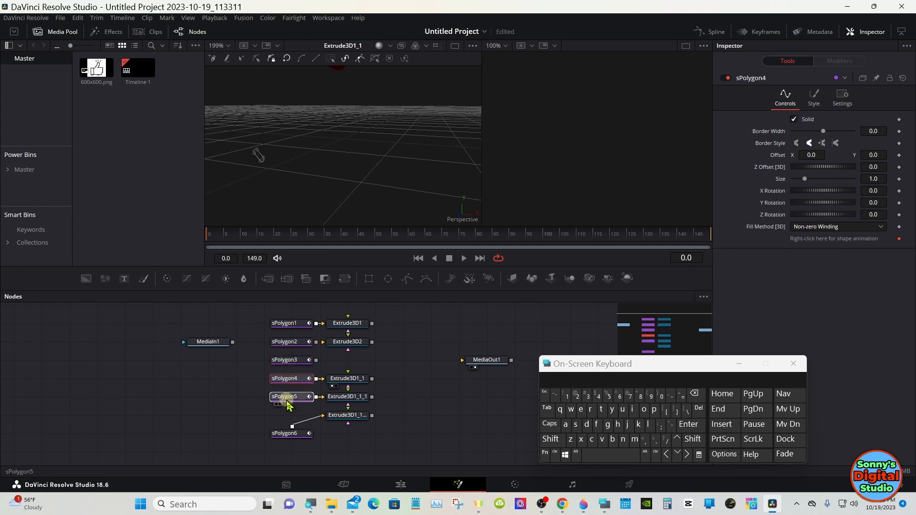
drag(287, 436, 291, 418)
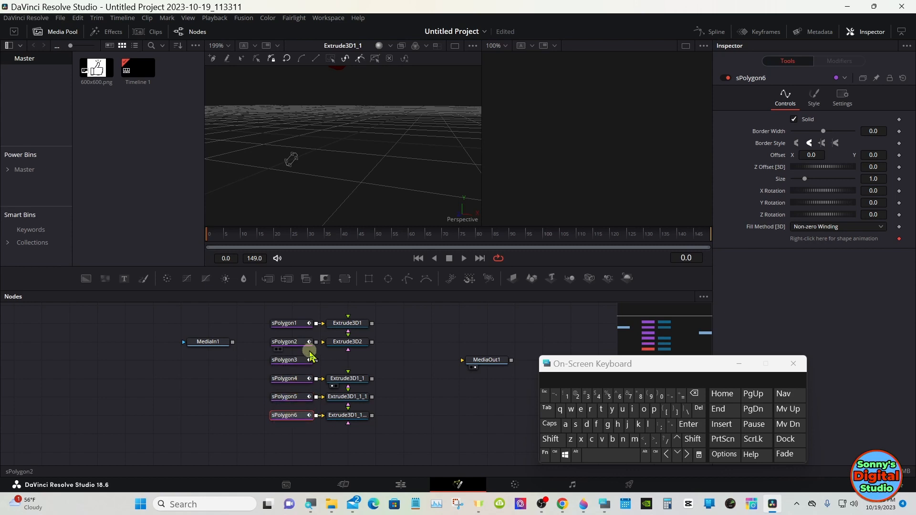
click(336, 357)
Add a new Extrude 3D node beside sPolygon3 with sPolygon3's output feeding it.
click(298, 362)
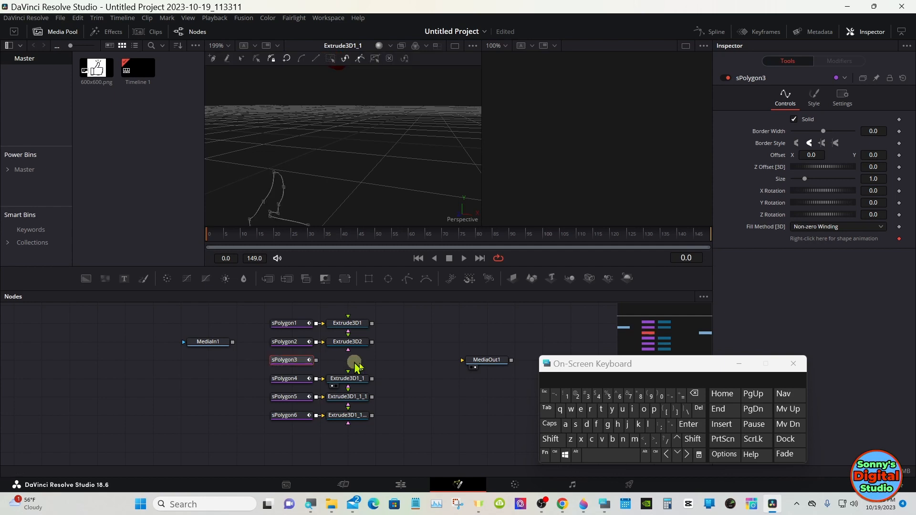
click(551, 440)
click(596, 457)
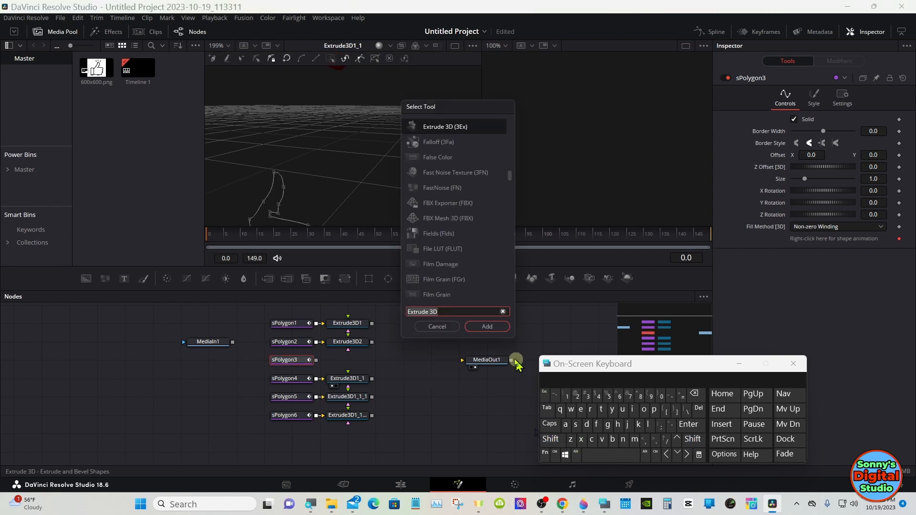
click(487, 327)
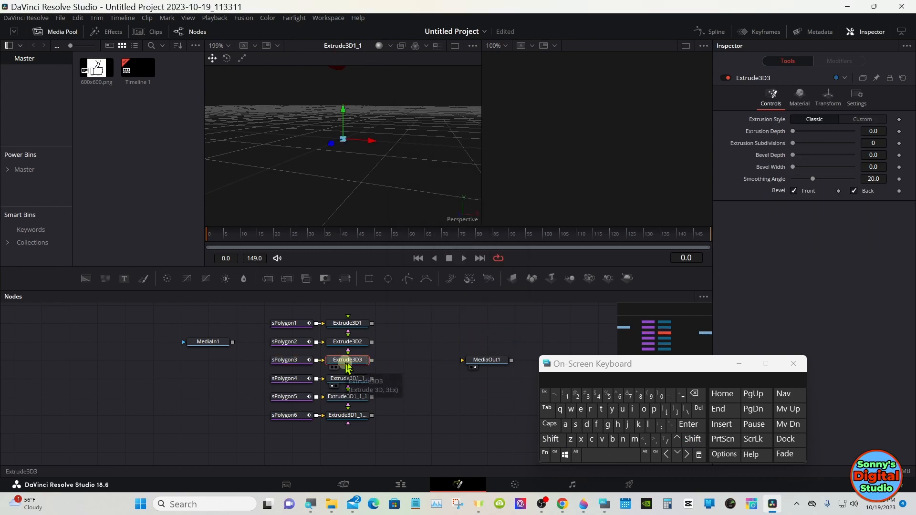
Make room before MediaOut1, add a Merge 3D node there, connect all six extrude outputs to it and view the merged result.
drag(487, 361, 515, 361)
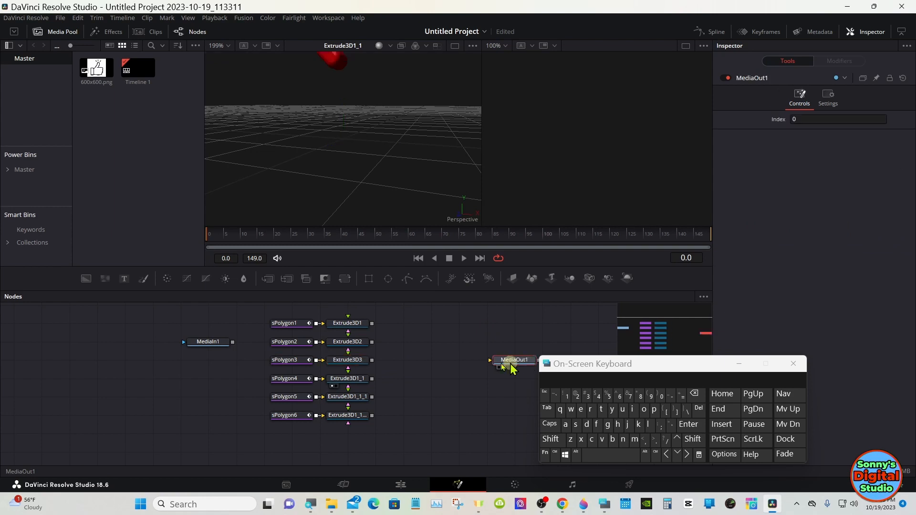
click(568, 278)
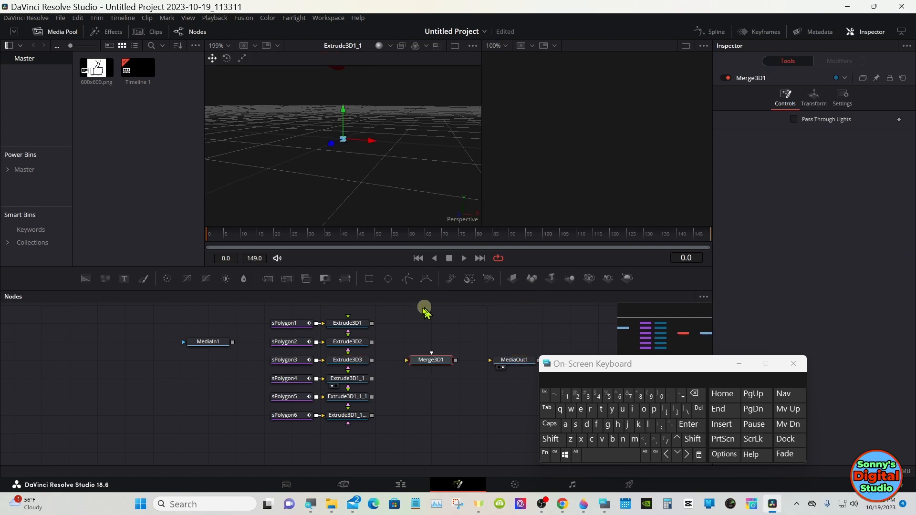
drag(373, 325, 421, 362)
drag(372, 342, 429, 361)
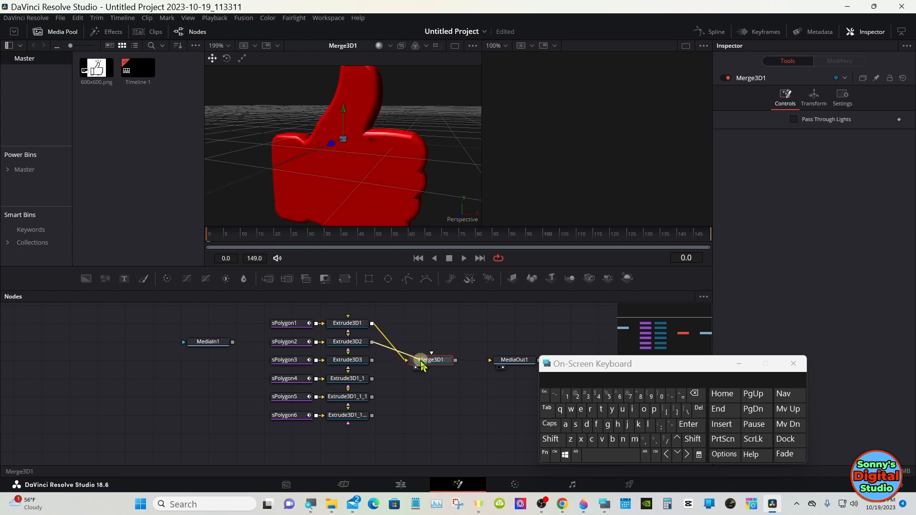
drag(373, 363, 422, 362)
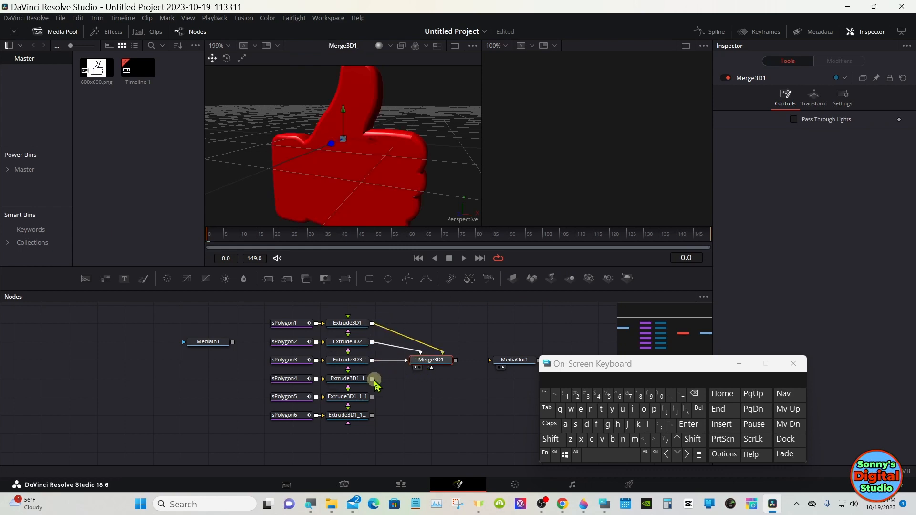
drag(372, 379, 416, 366)
drag(373, 398, 417, 365)
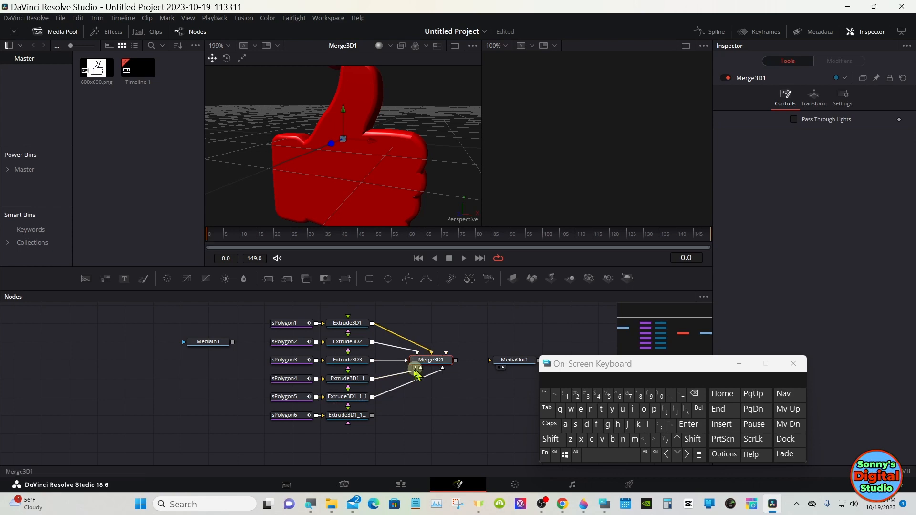
drag(373, 415, 431, 362)
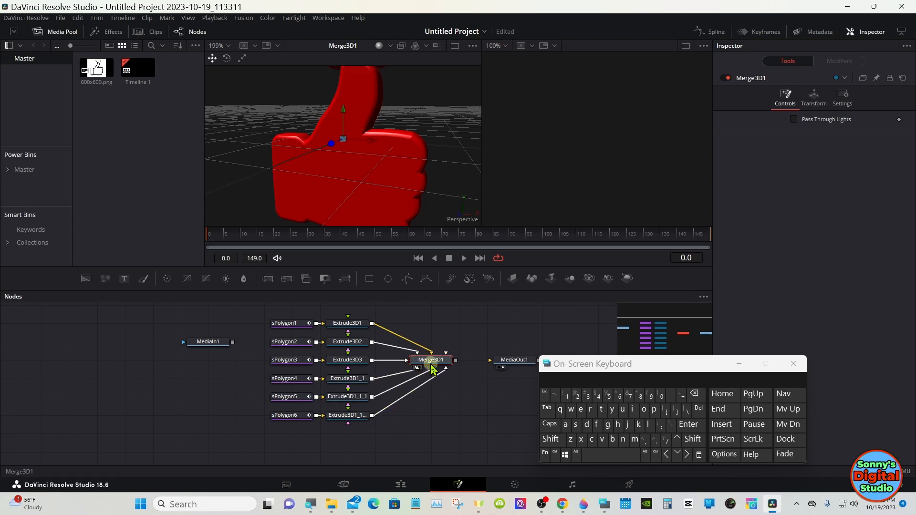
Override the diffuse color of Extrude3D2's material and set it to black (#000000).
click(356, 347)
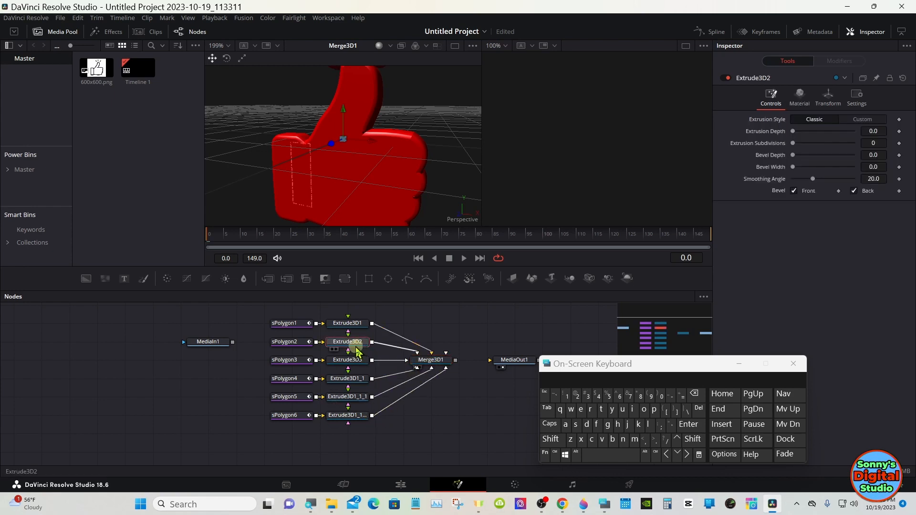
click(799, 95)
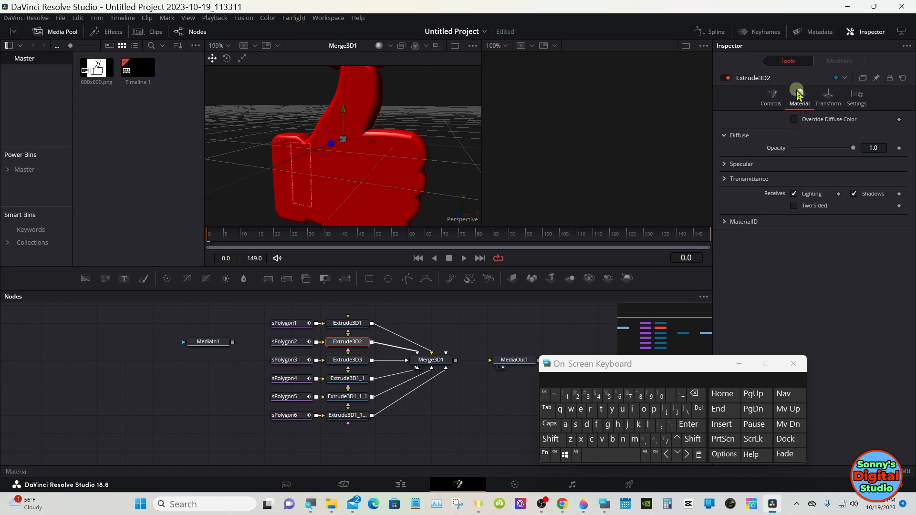
click(732, 136)
click(794, 119)
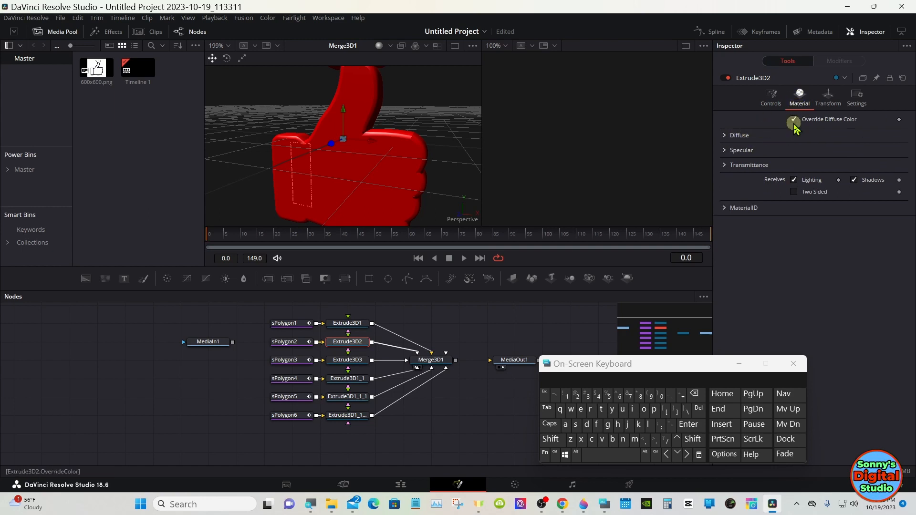
click(724, 136)
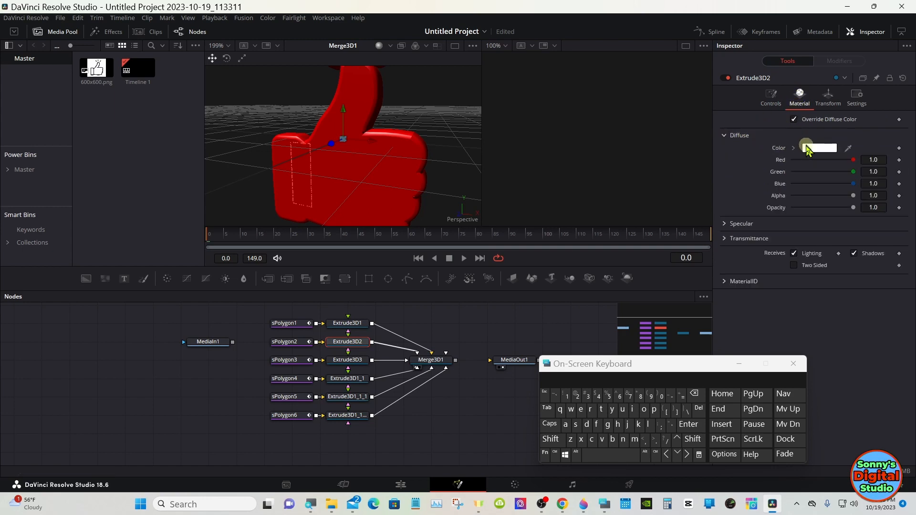
click(811, 148)
click(342, 180)
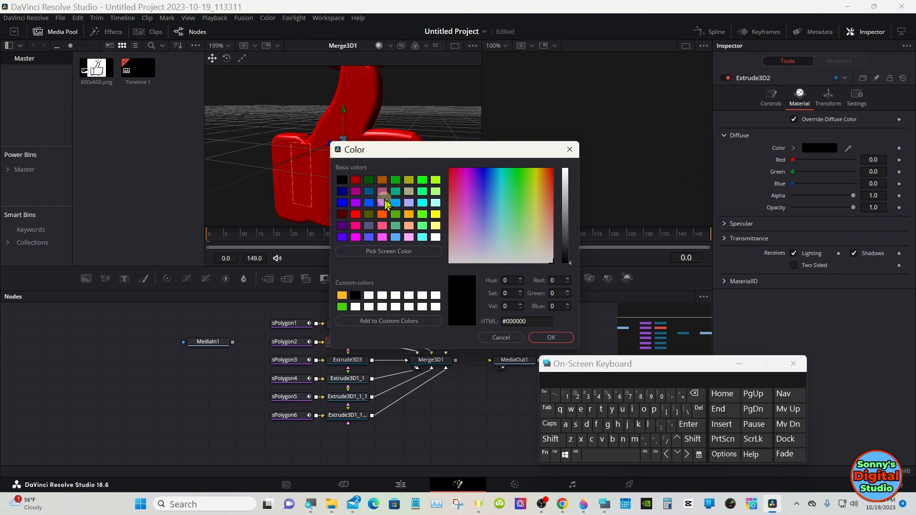
click(549, 337)
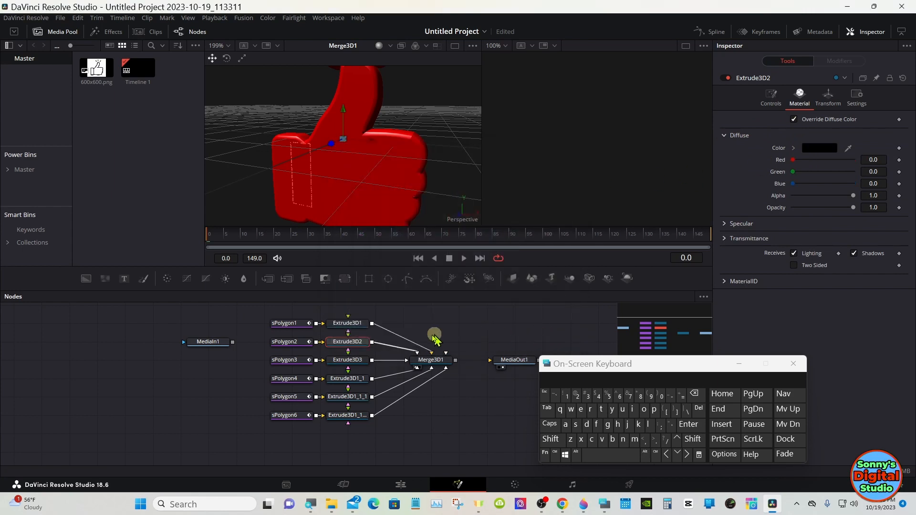
Override the diffuse color of Extrude3D3's material, set it to black (#000000) and view the Merge3D1 result again.
click(362, 359)
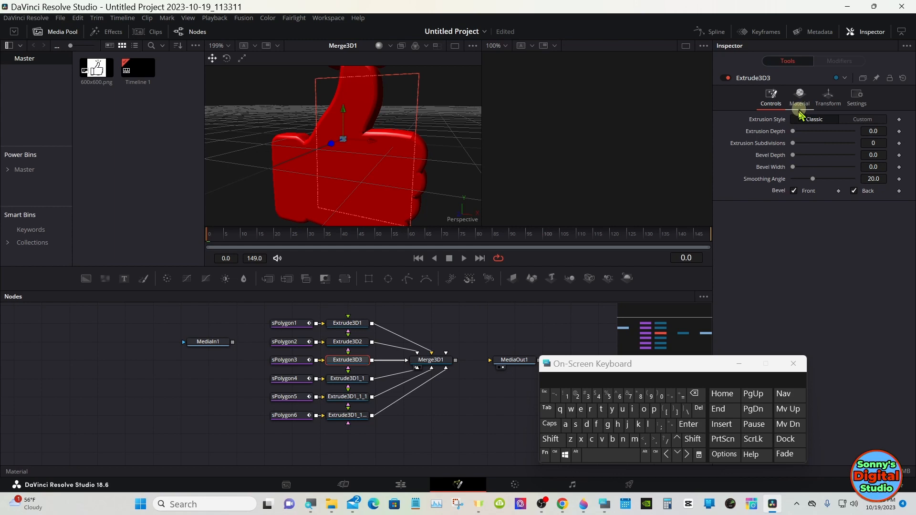
click(275, 368)
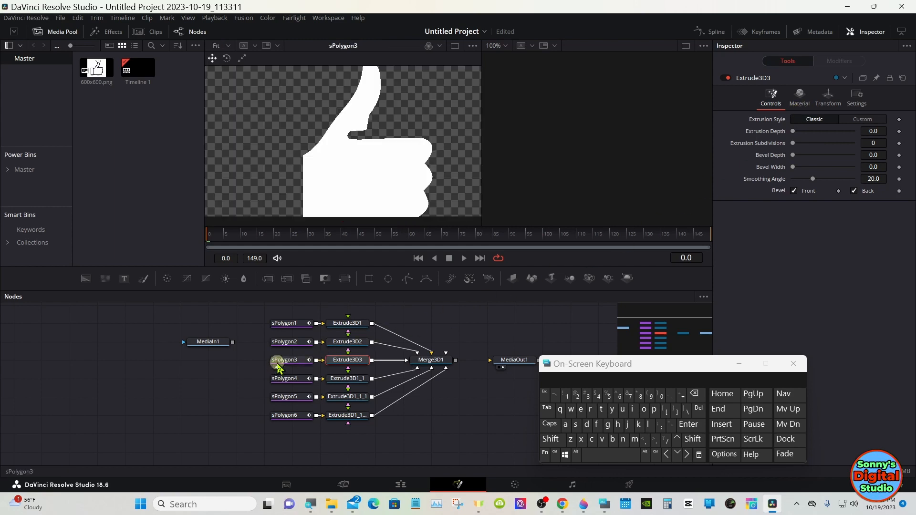
click(347, 366)
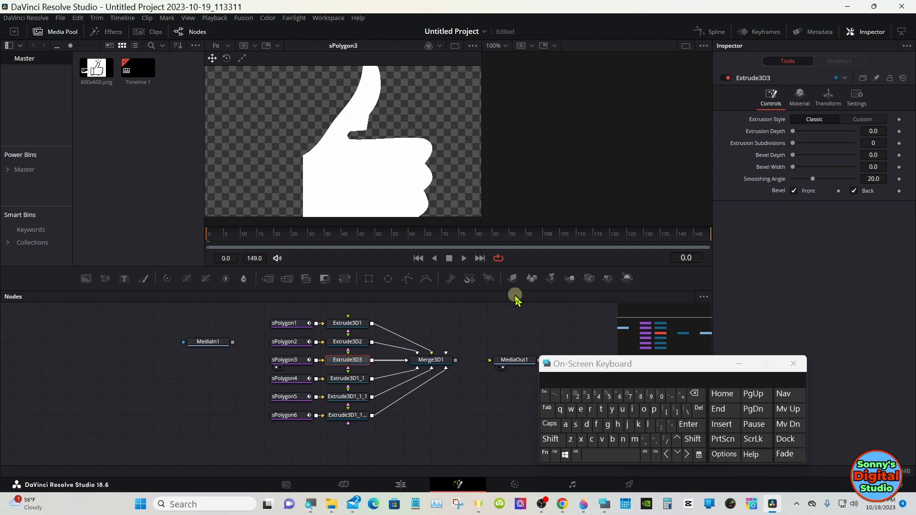
click(799, 98)
click(800, 122)
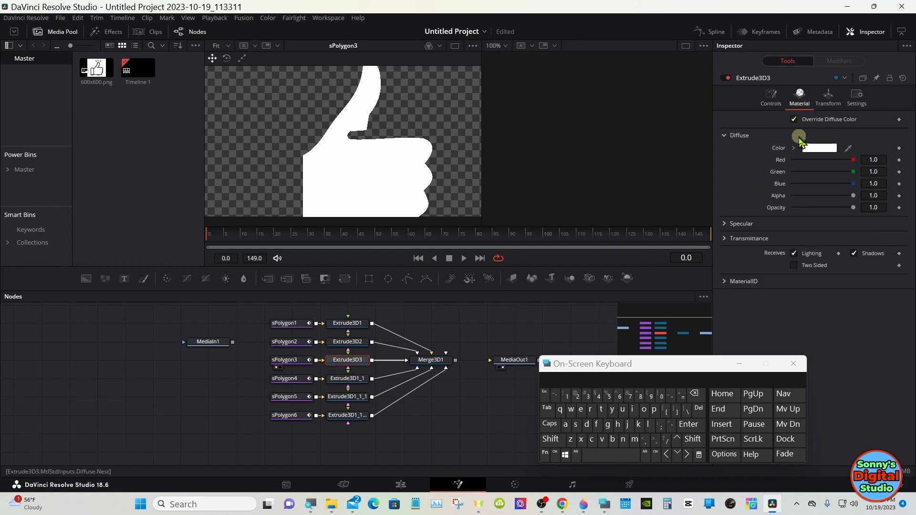
click(806, 149)
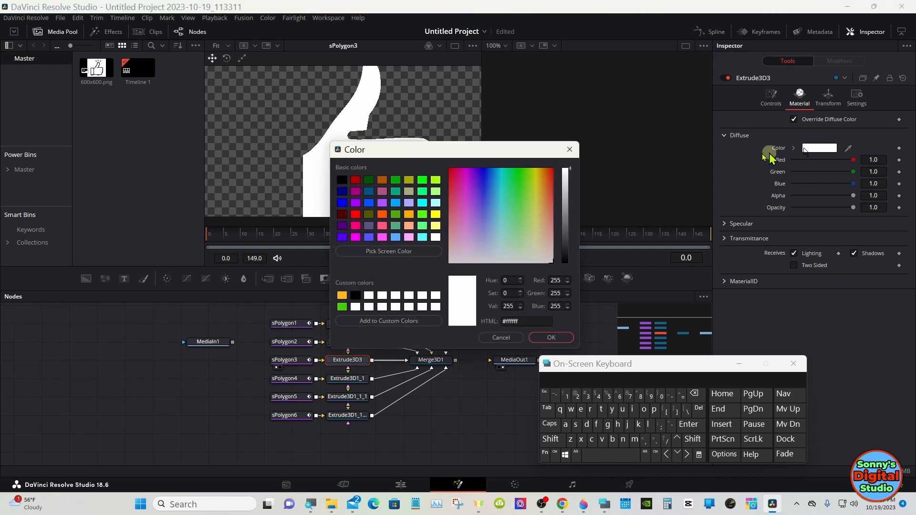
click(341, 179)
click(547, 338)
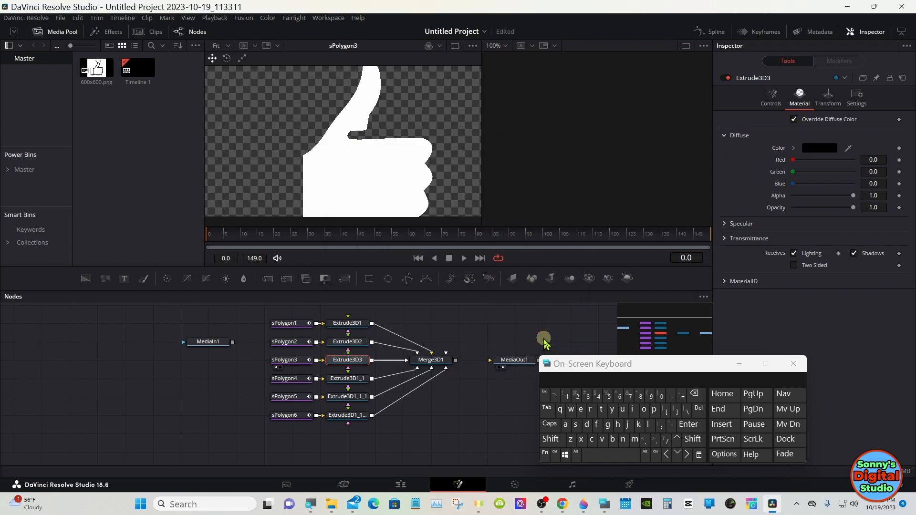
drag(426, 360, 425, 162)
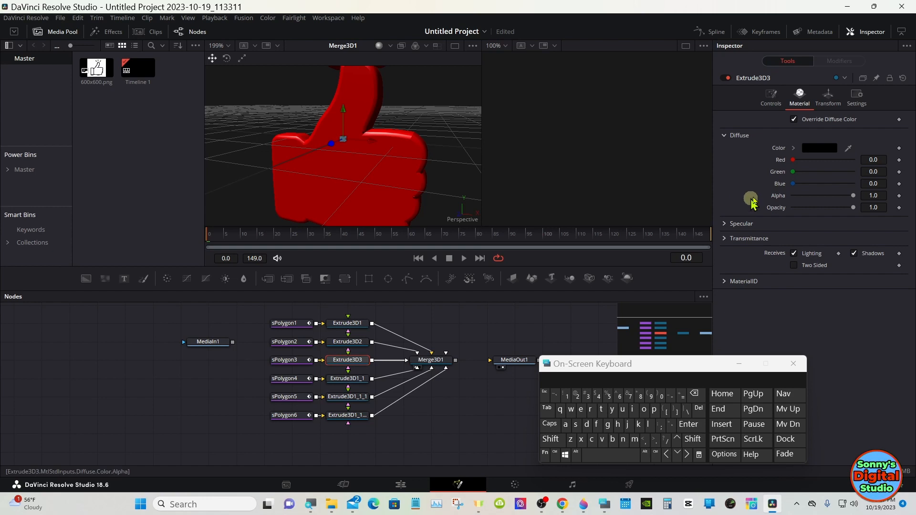
Set the extrusion depth of Extrude3D3 to 0.125.
click(827, 98)
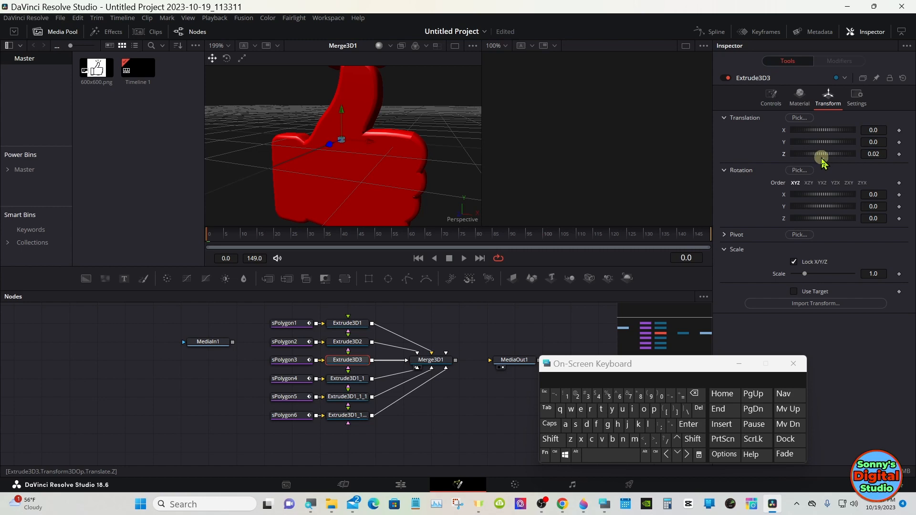
click(771, 98)
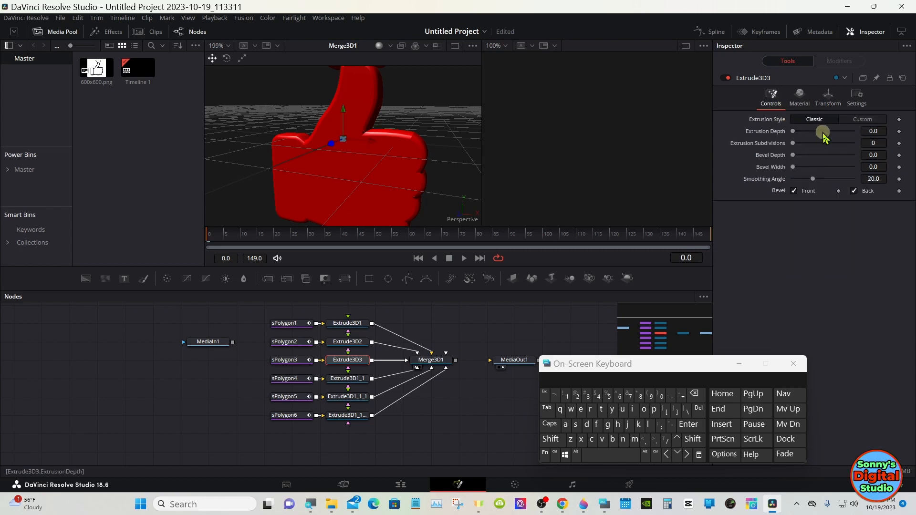
click(872, 131)
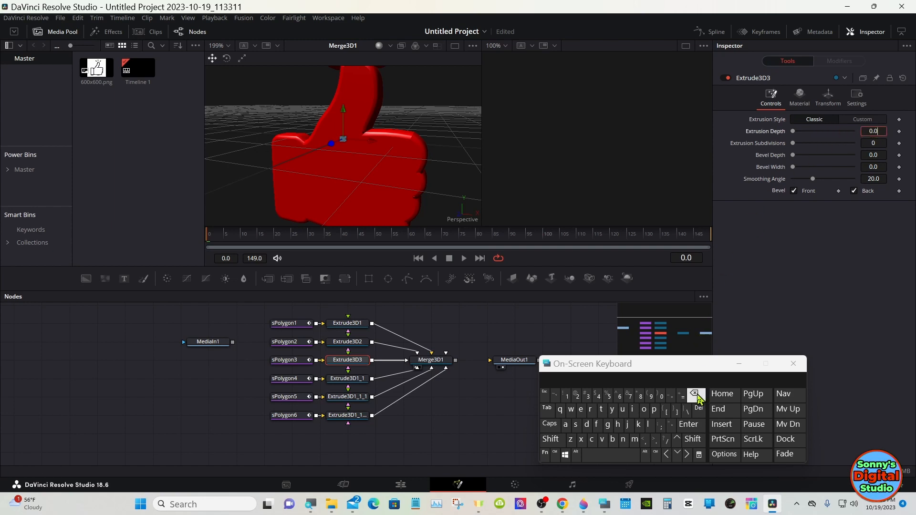
click(566, 396)
click(577, 396)
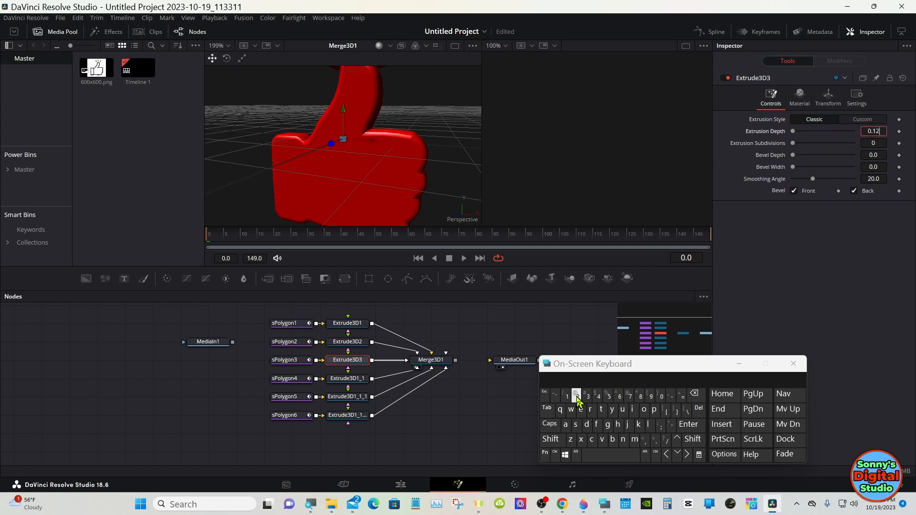
click(608, 396)
click(688, 424)
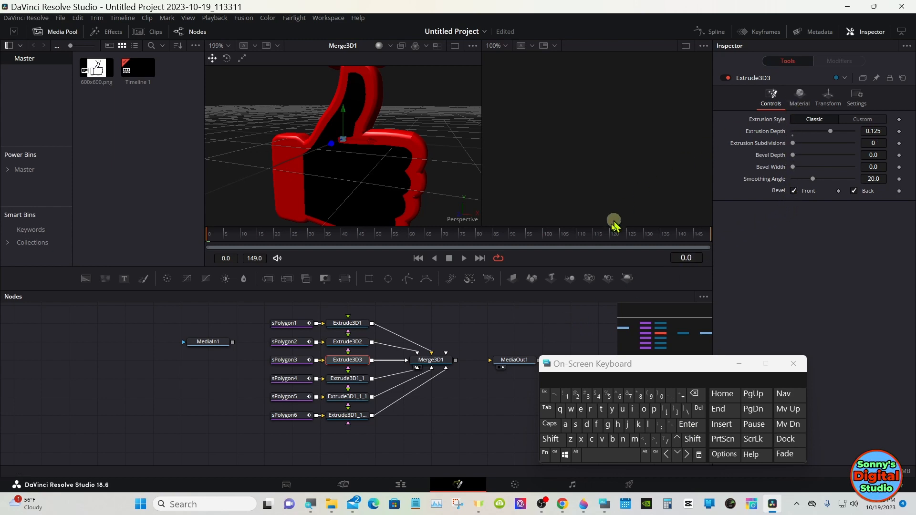
Make room before MediaOut1, attach a Camera 3D node to Merge3D1 and add a Renderer 3D node between Merge3D1 and MediaOut1.
drag(494, 360, 523, 361)
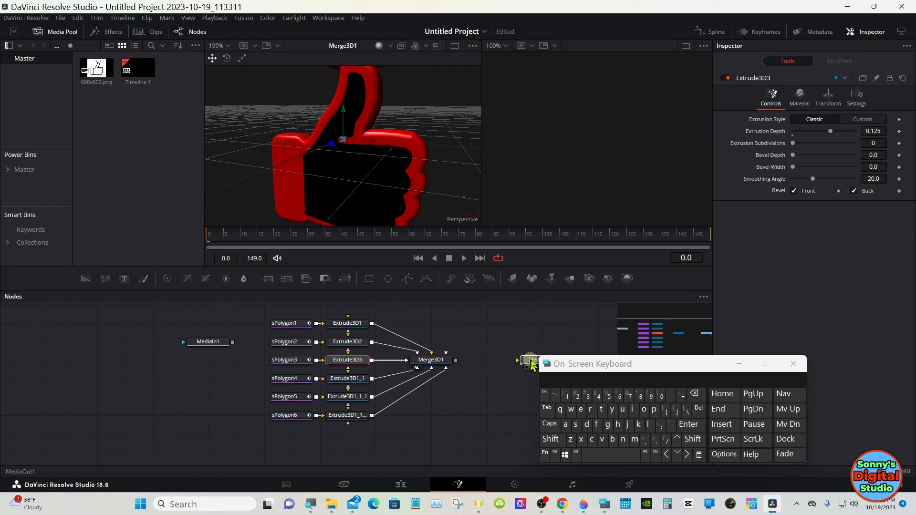
click(431, 359)
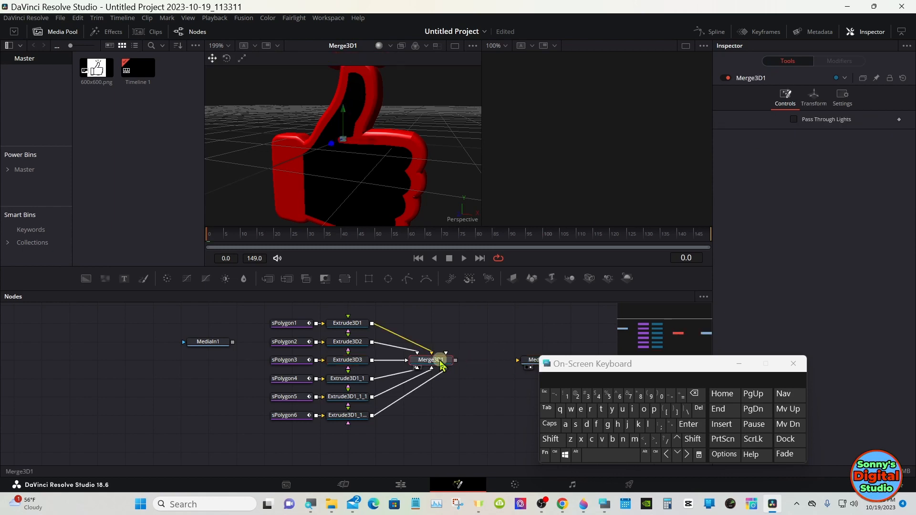
click(590, 278)
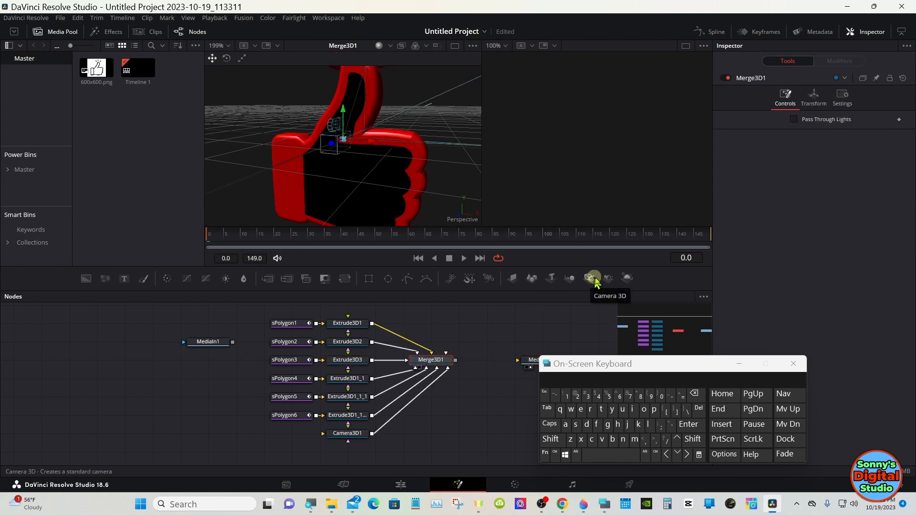
click(628, 278)
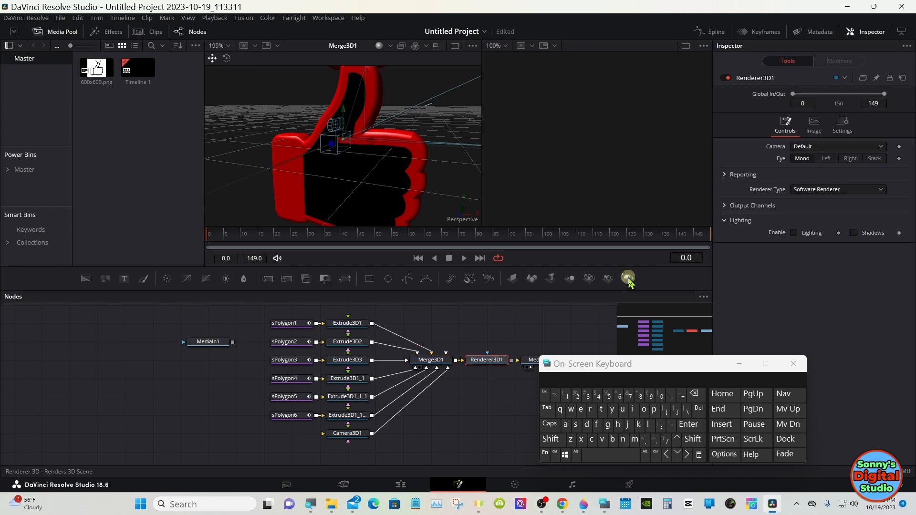
Add a second Merge 3D node between Merge3D1 and Renderer3D1, and connect Camera3D1 to it instead of to Merge3D1.
drag(553, 366, 606, 380)
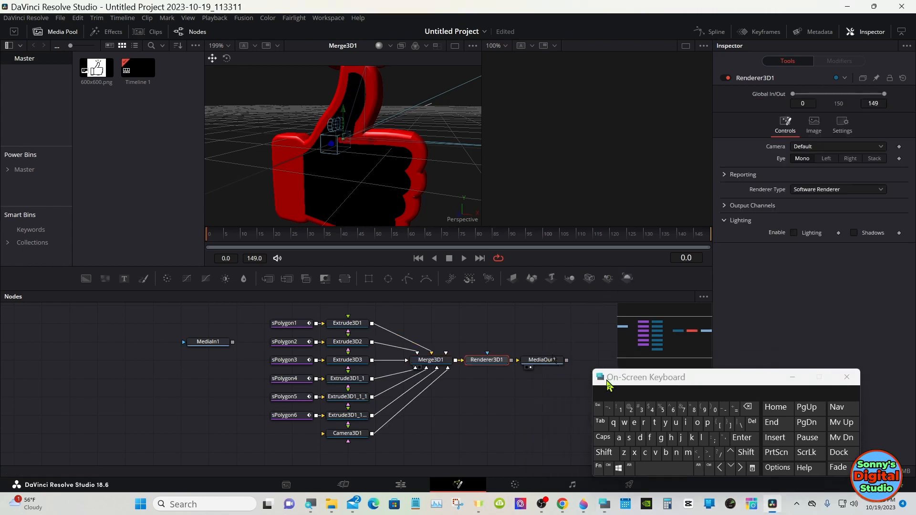
drag(549, 362, 581, 363)
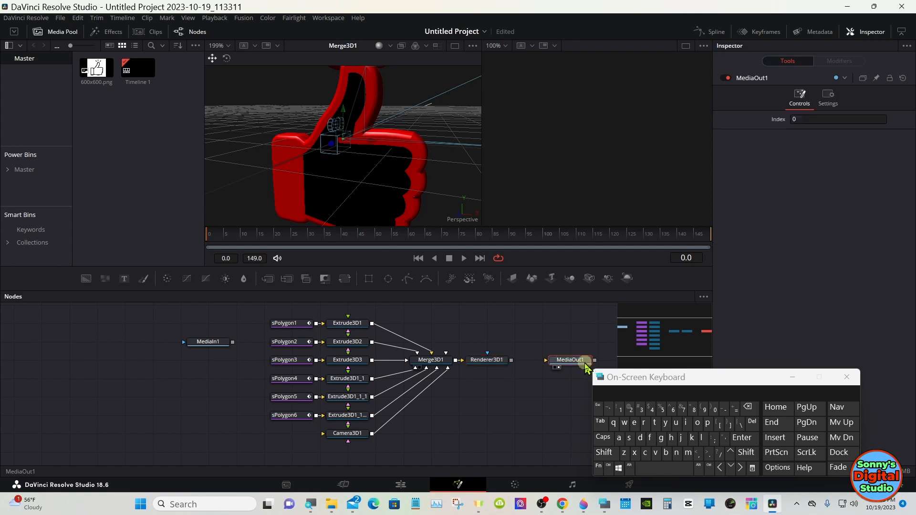
drag(504, 366, 603, 368)
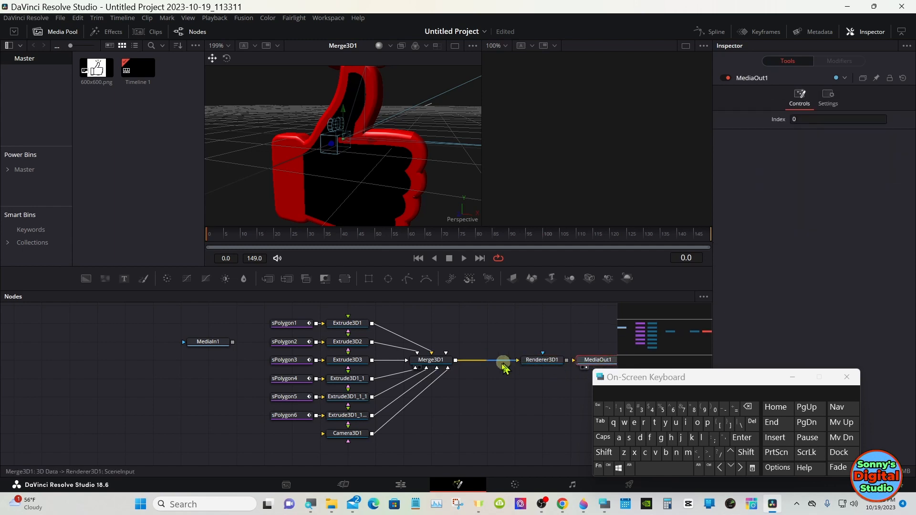
click(434, 361)
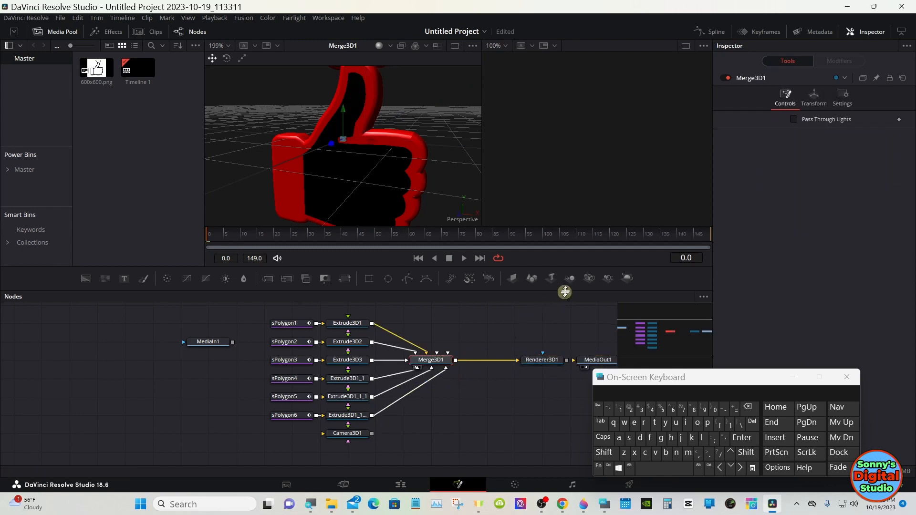
click(572, 279)
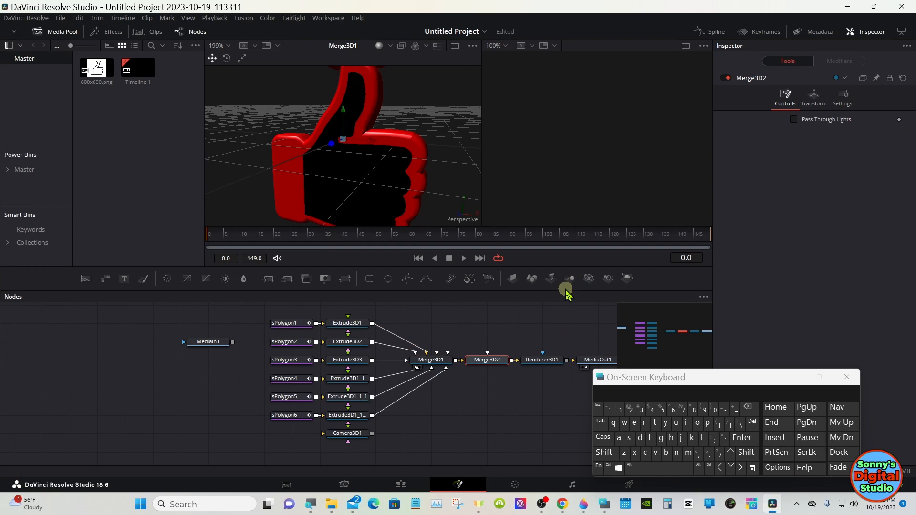
drag(347, 435, 489, 370)
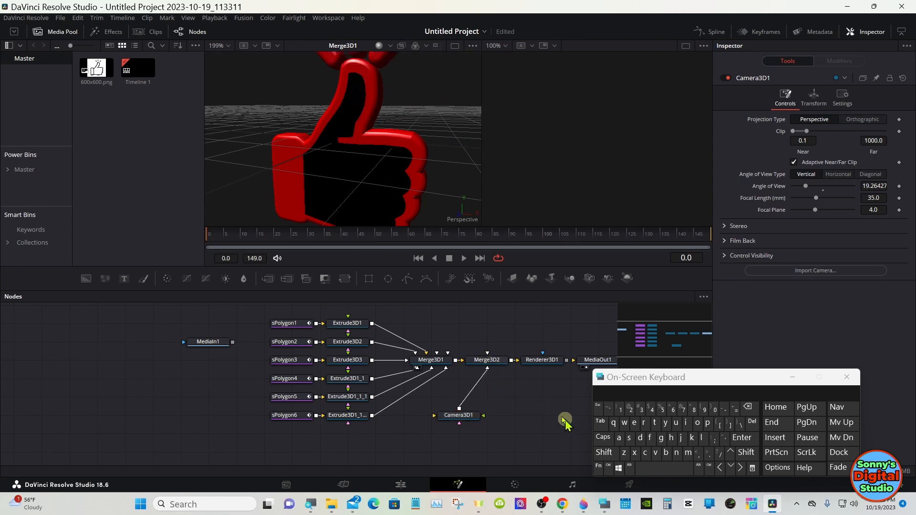
Add a Directional Light node feeding Merge3D2 and arrange it beside Camera3D1.
click(491, 363)
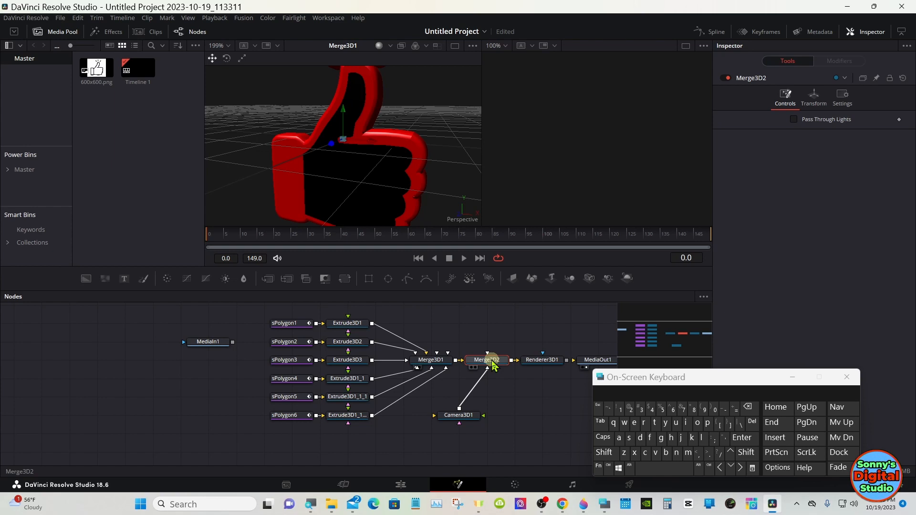
click(604, 452)
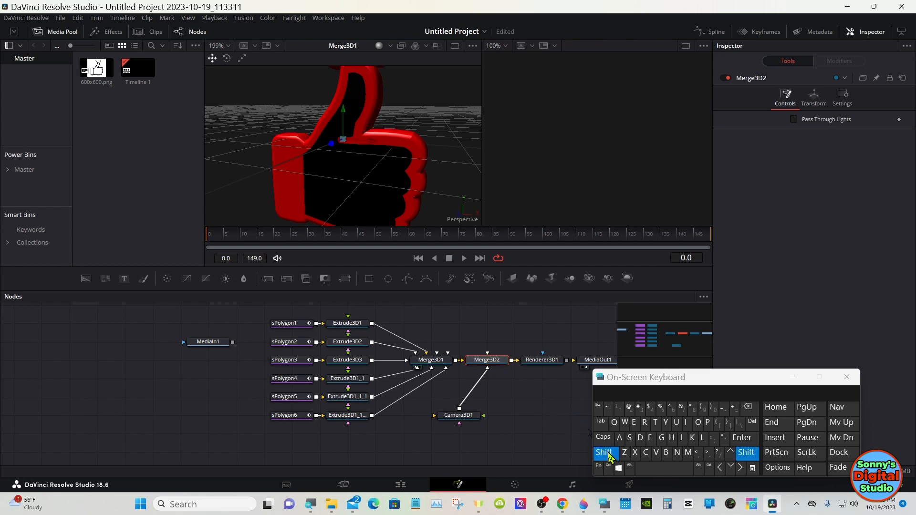
click(674, 467)
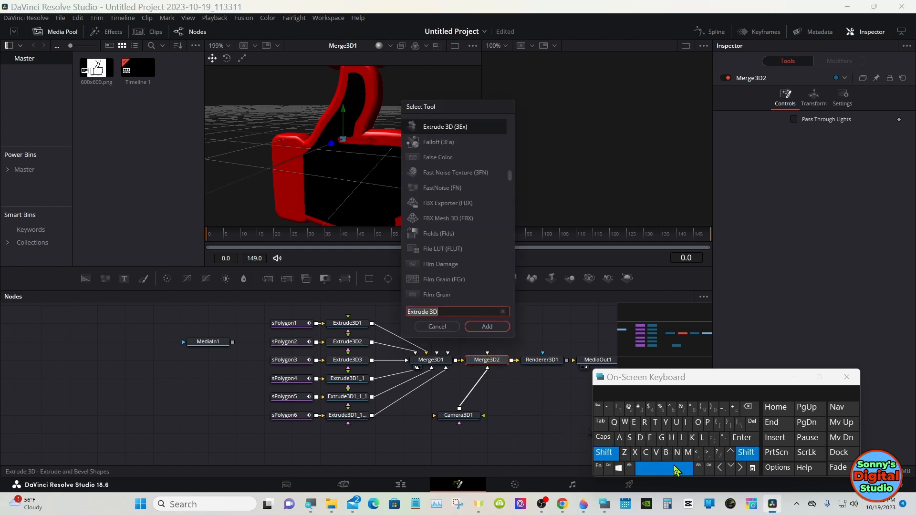
click(641, 437)
click(686, 422)
click(643, 423)
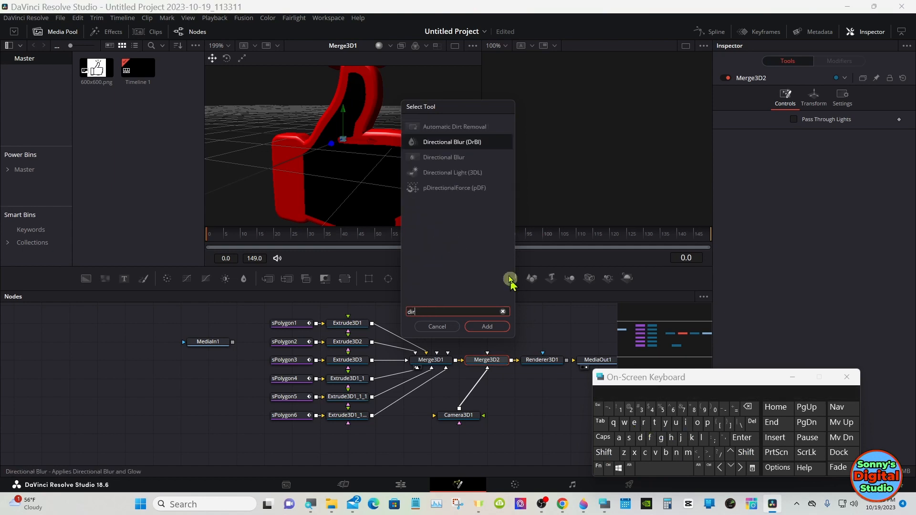
click(461, 173)
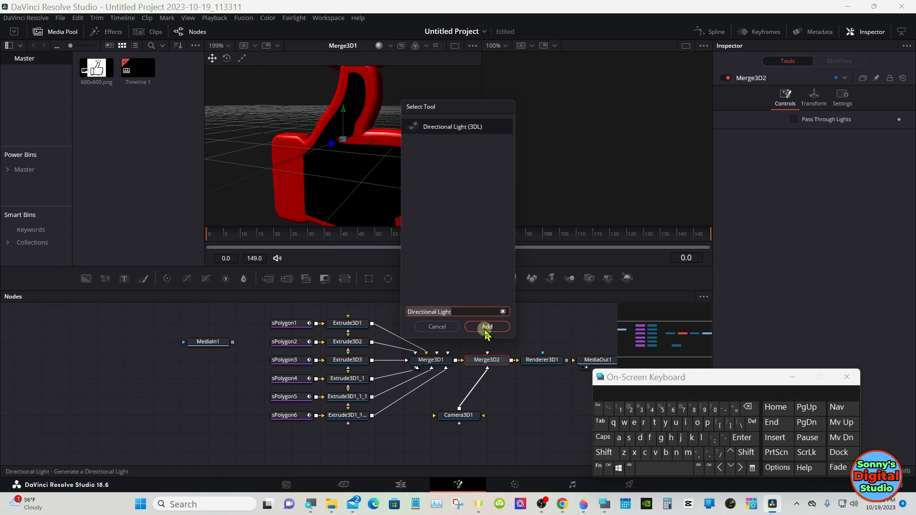
click(486, 327)
drag(460, 416, 485, 416)
View Renderer3D1 in the second viewer and set Camera3D1's Z translation to about 4.06.
click(448, 424)
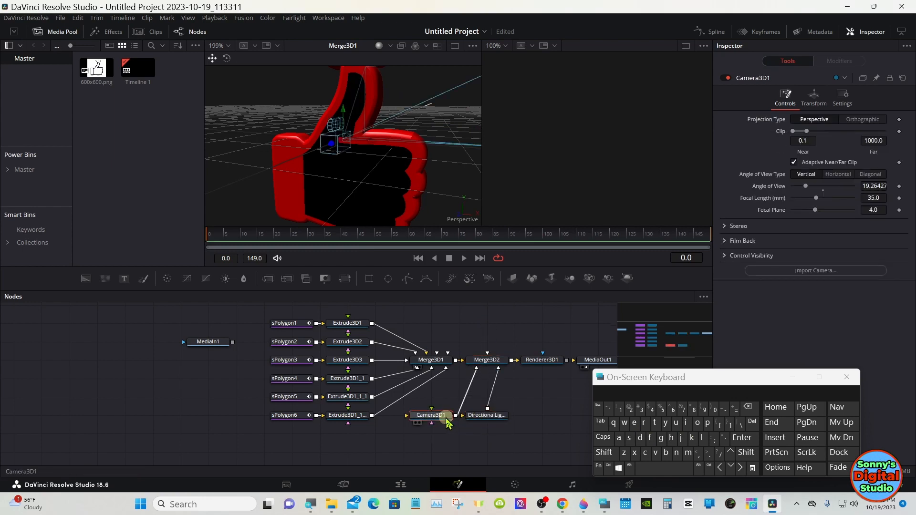
click(531, 367)
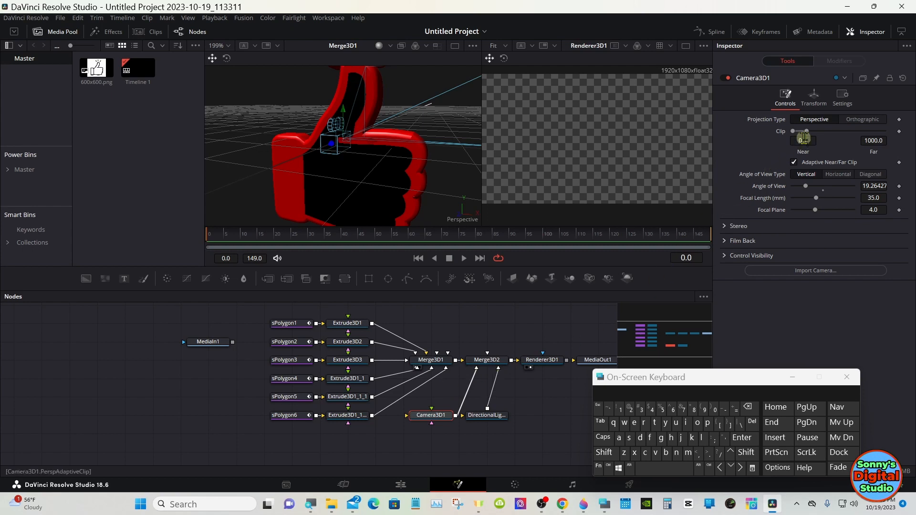
click(814, 101)
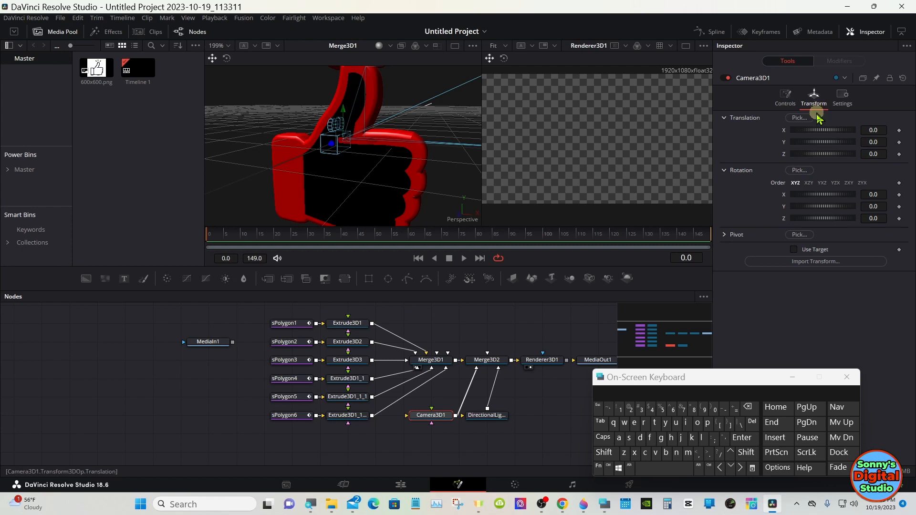
drag(817, 154, 832, 169)
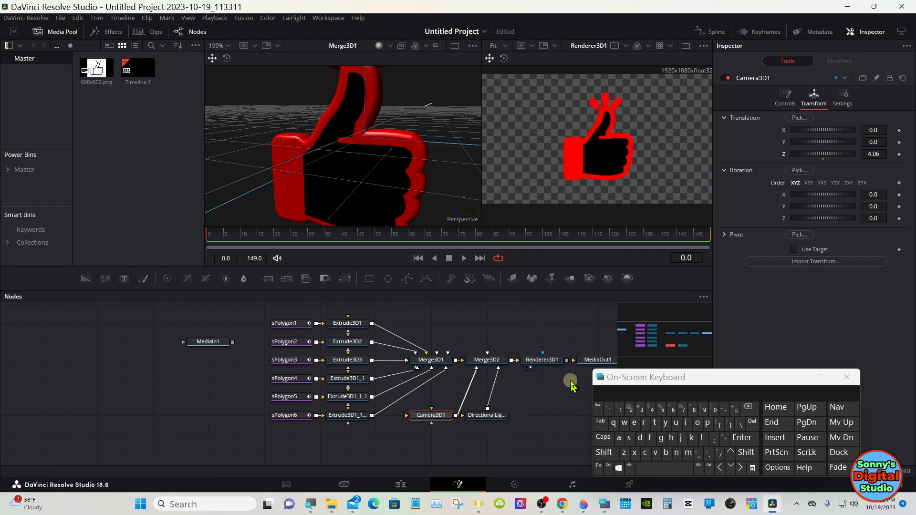
Enable both lighting and shadows in Renderer3D1.
click(559, 364)
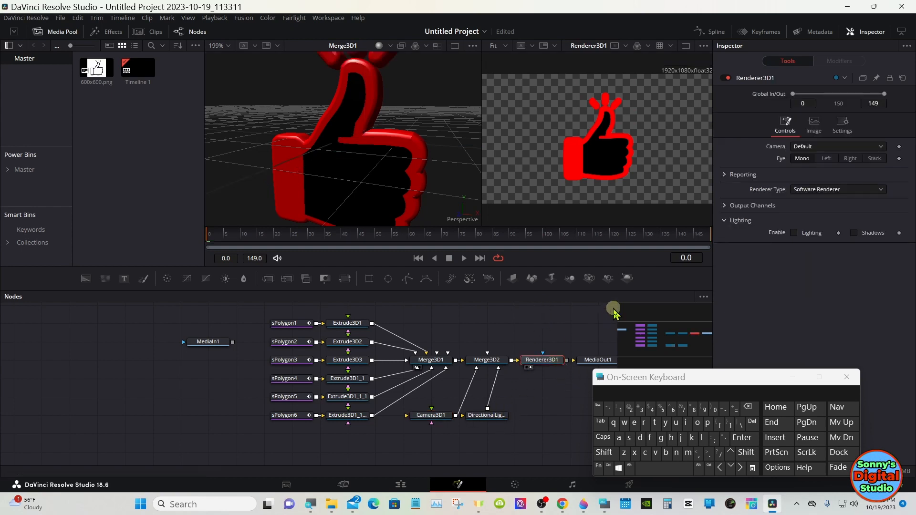
click(793, 233)
click(854, 233)
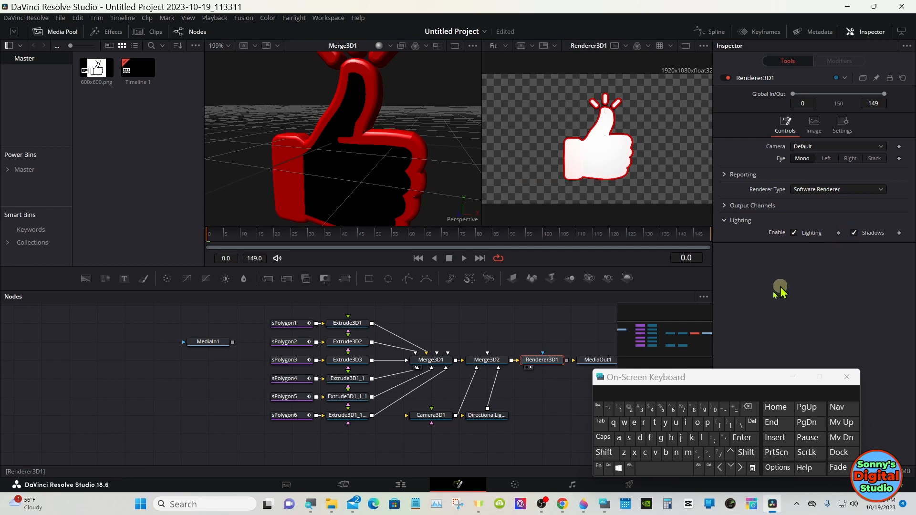
Enable Use Target on DirectionalLight1 and set its Z translation to about 0.72.
click(494, 418)
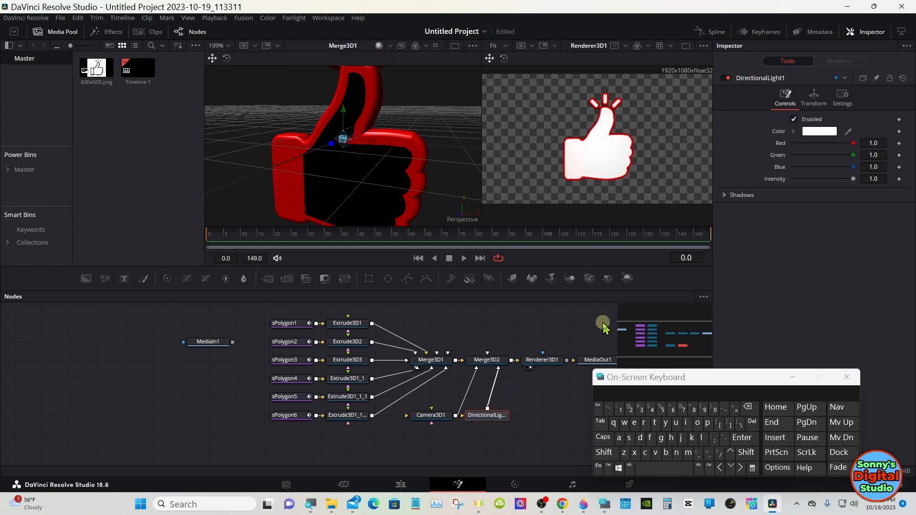
click(815, 98)
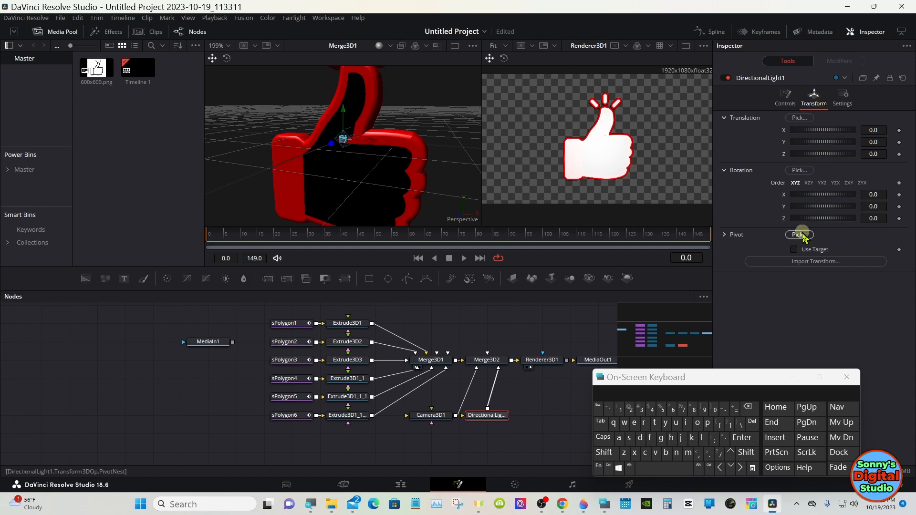
click(795, 250)
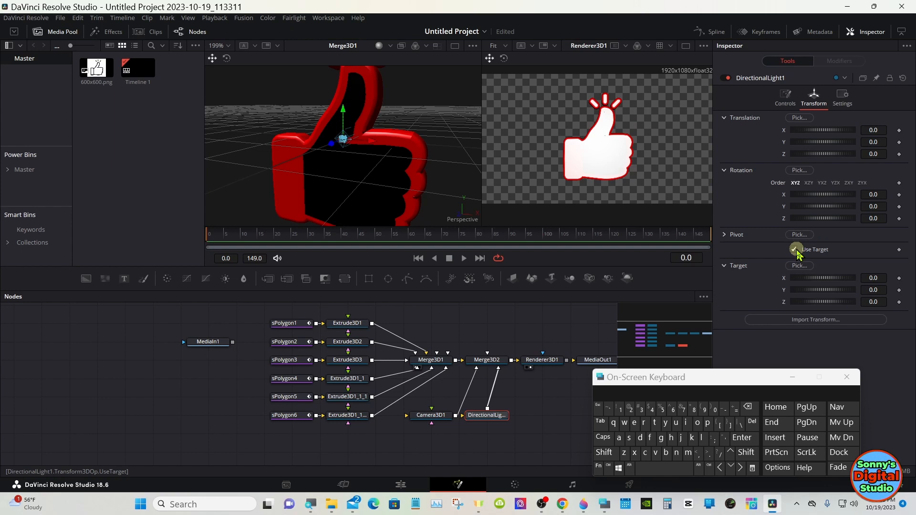
drag(820, 154, 825, 156)
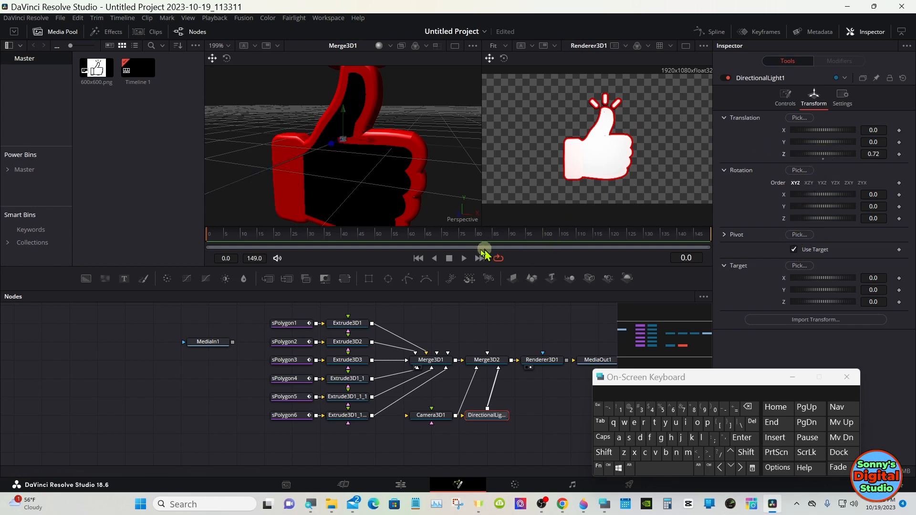
Fit the scene in the first viewer, zoom out one level, and display Merge3D2 there instead of Merge3D1.
right_click(401, 192)
mouse_move(435, 197)
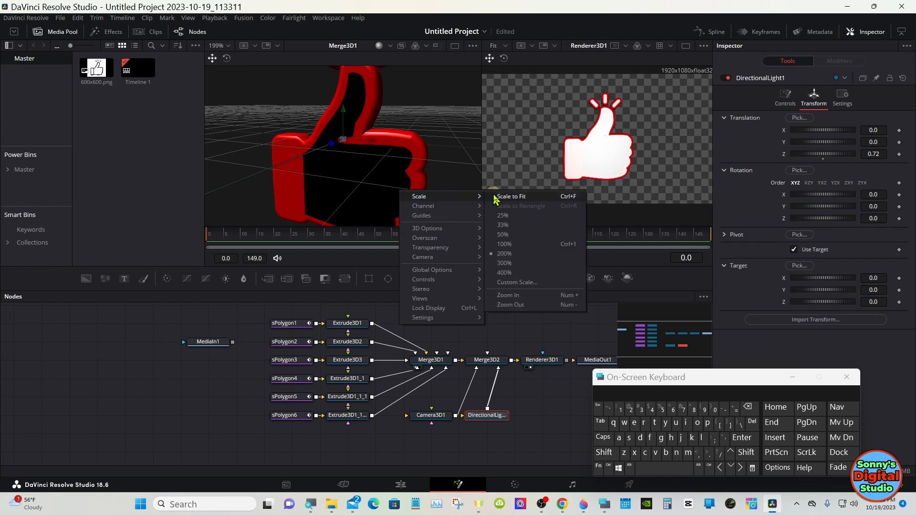
click(503, 197)
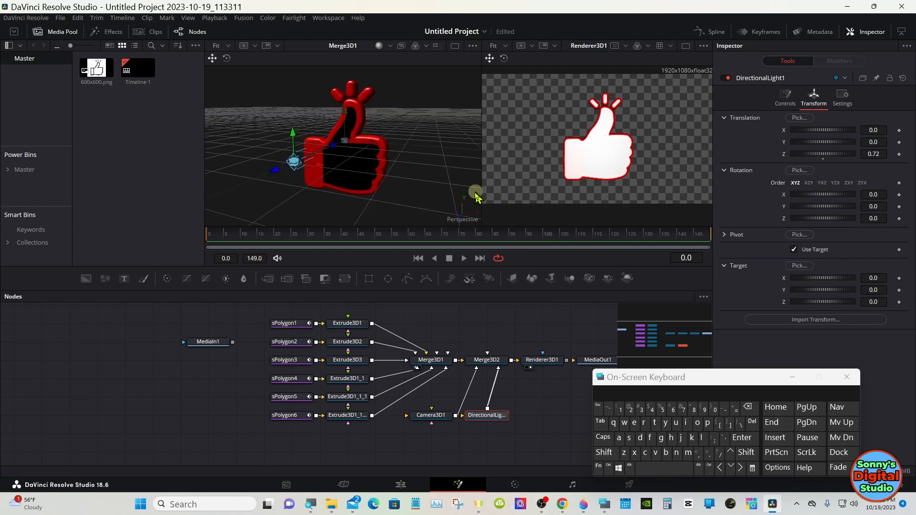
right_click(432, 184)
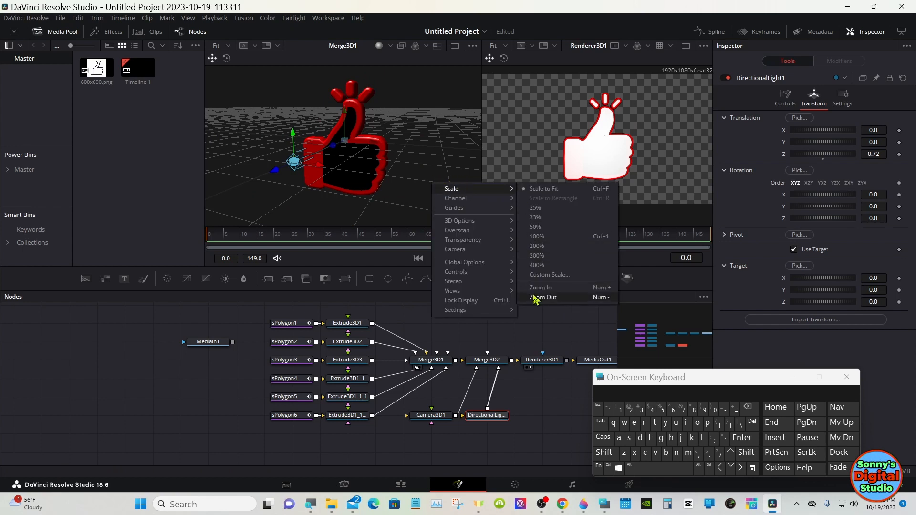
click(535, 296)
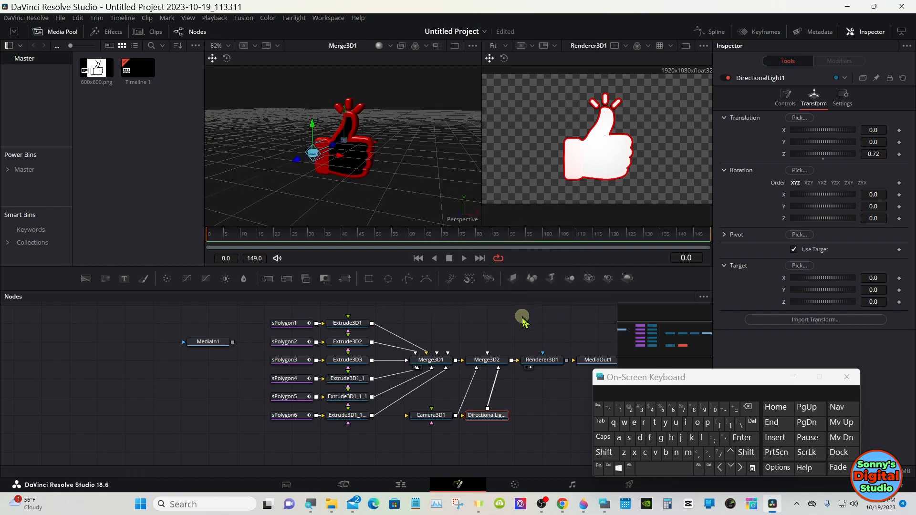
click(575, 411)
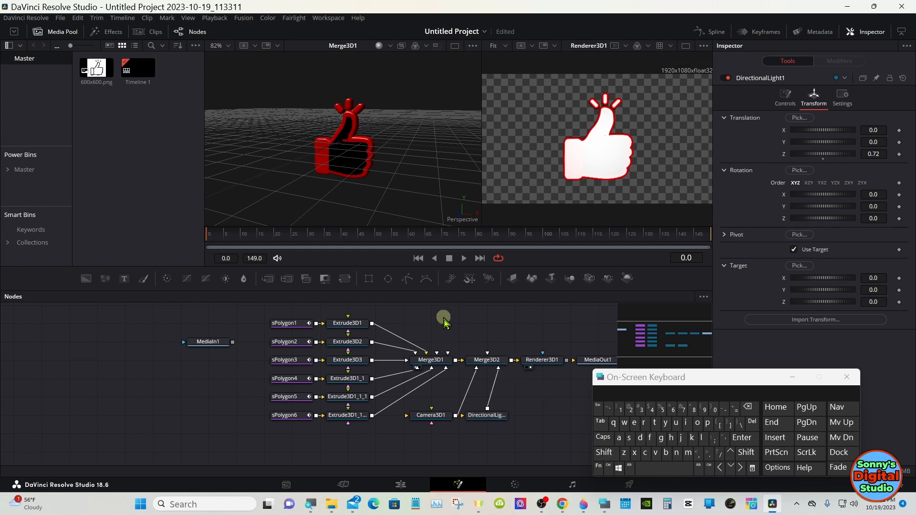
drag(480, 362, 423, 155)
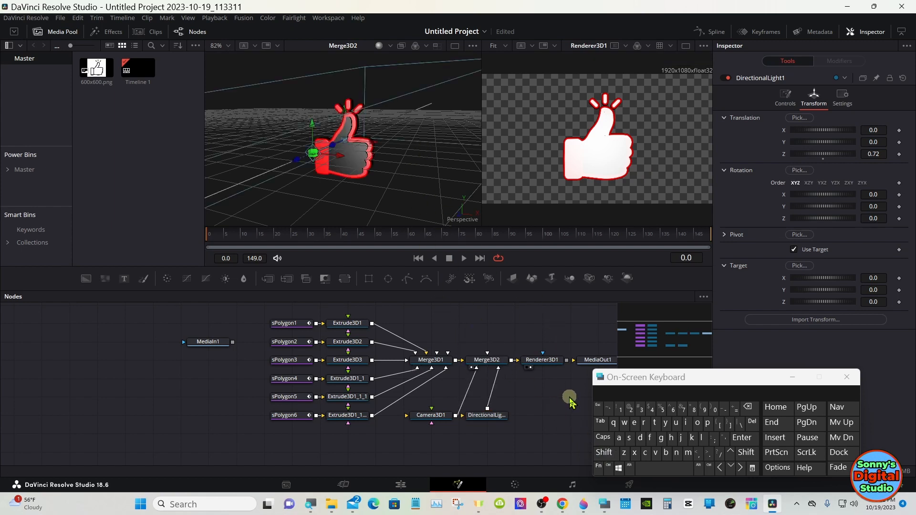
Move DirectionalLight1 to about X 0.27, Y 0.17, Z 1.73 and reduce its intensity to about 0.843.
click(613, 455)
drag(378, 200, 431, 184)
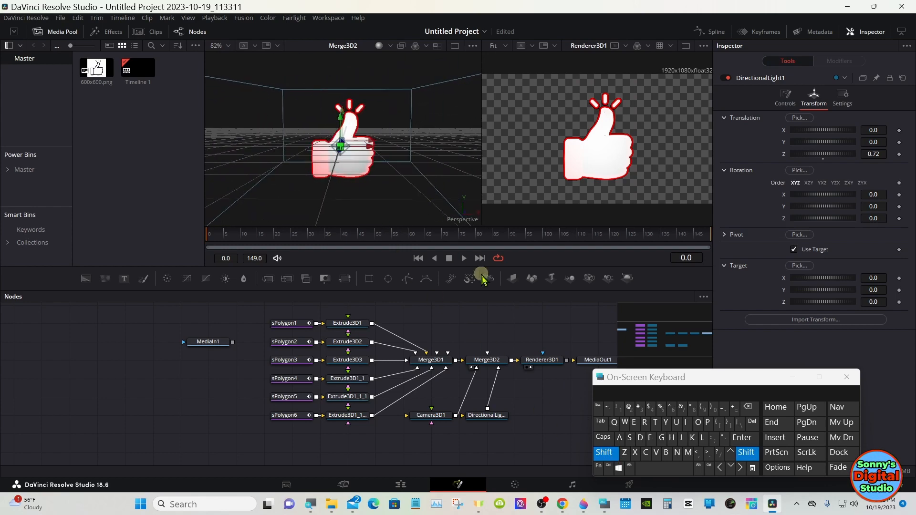
click(605, 454)
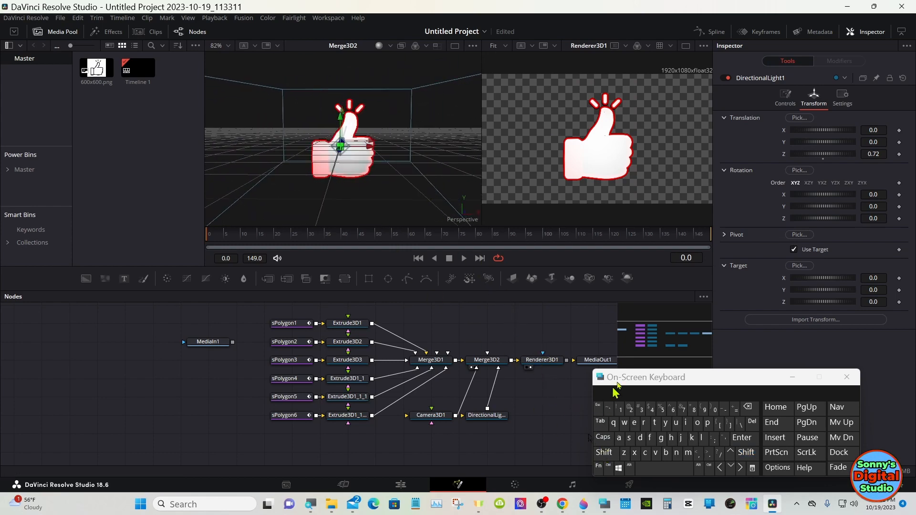
drag(826, 157, 826, 154)
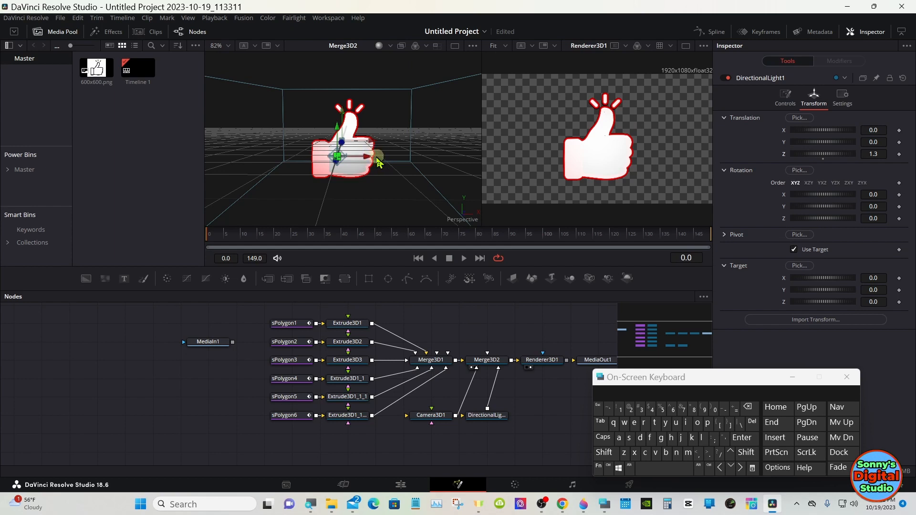
mouse_move(369, 162)
mouse_down()
mouse_move(409, 151)
mouse_move(384, 125)
mouse_move(387, 113)
mouse_move(413, 141)
mouse_up()
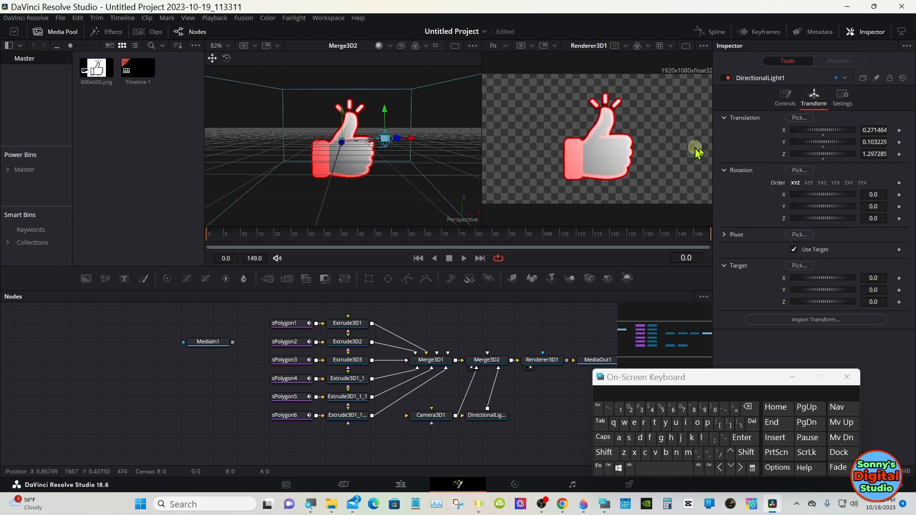
drag(804, 153, 820, 154)
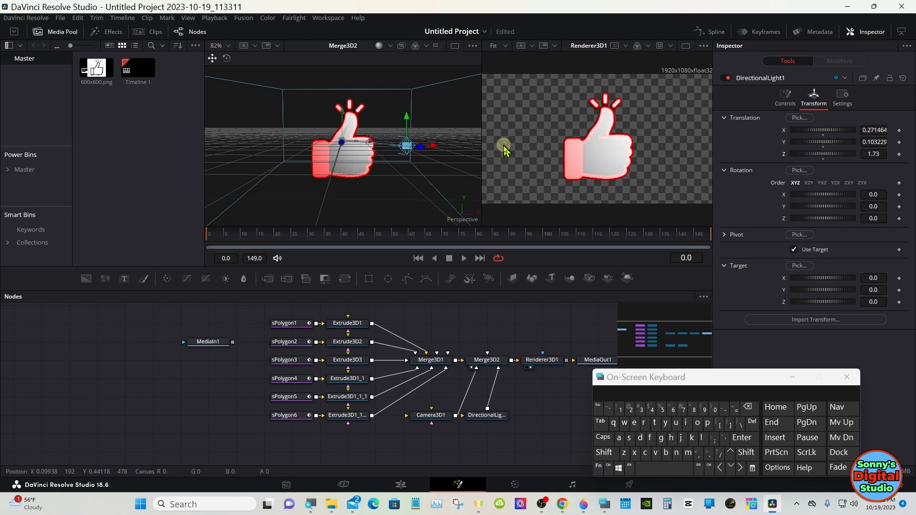
drag(406, 124, 406, 104)
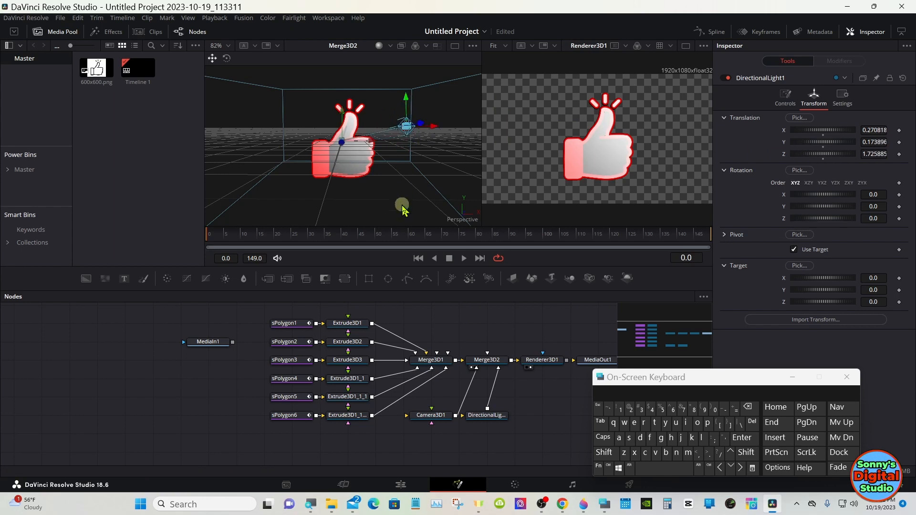
click(785, 105)
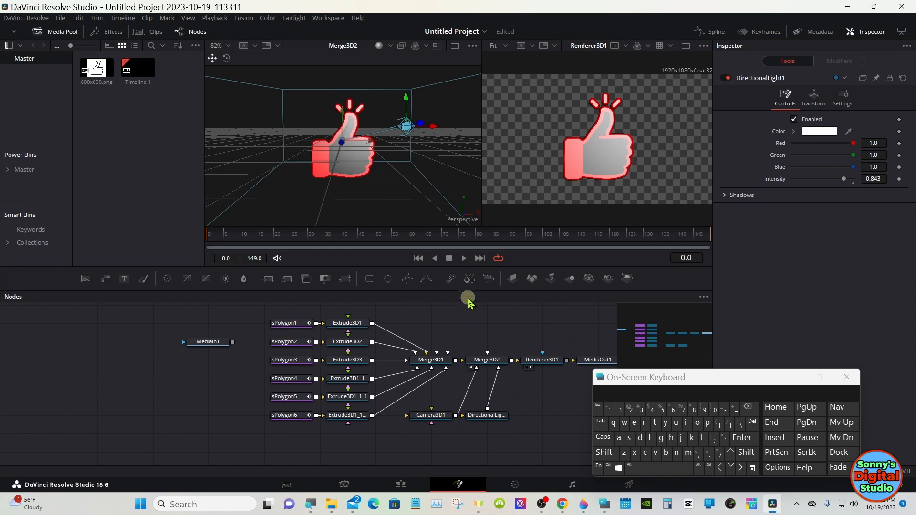
Make room between Merge3D1 and Merge3D2 by shifting the upstream nodes and MediaIn1 left, keeping Camera3D1 beside the directional light.
mouse_move(466, 288)
mouse_down()
mouse_move(468, 253)
mouse_move(466, 281)
mouse_up()
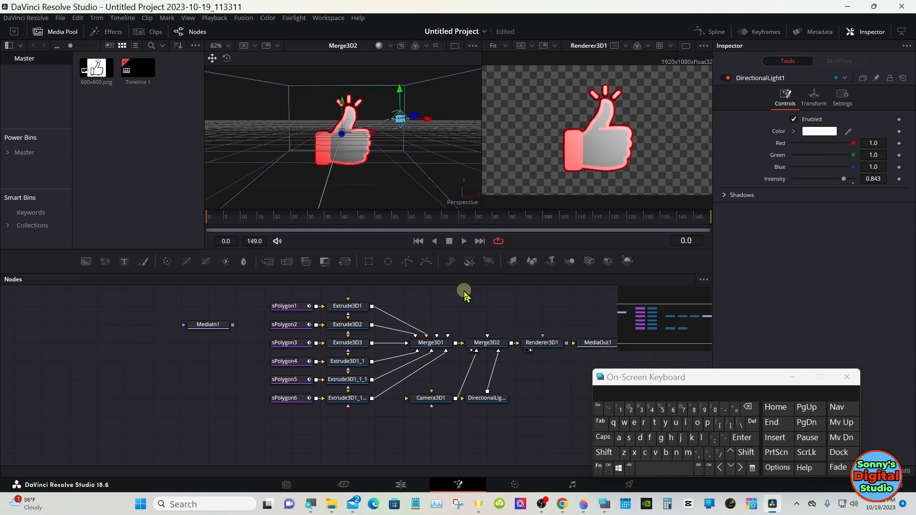
drag(430, 308, 233, 400)
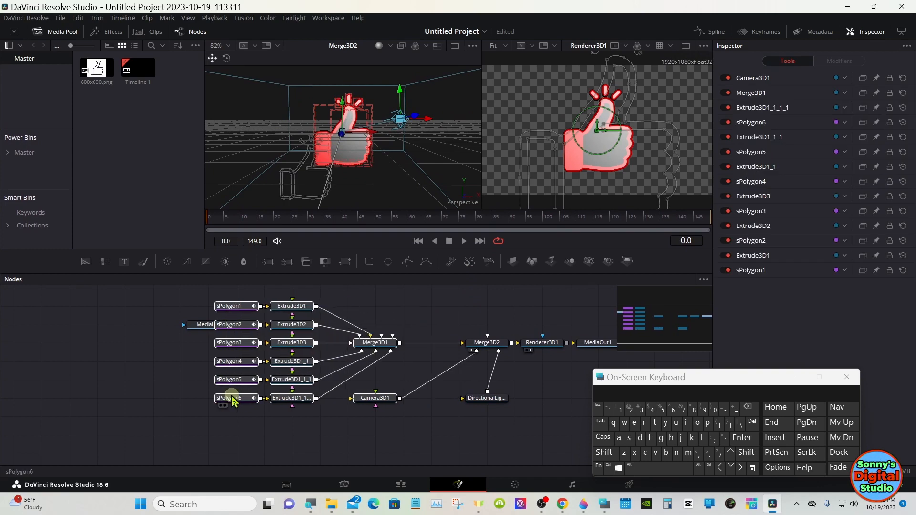
click(267, 413)
drag(195, 325, 83, 324)
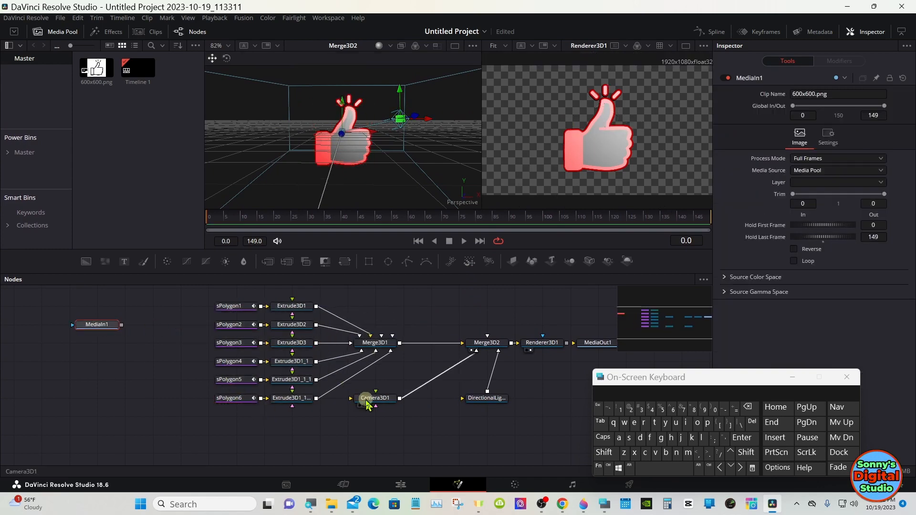
drag(368, 401, 409, 402)
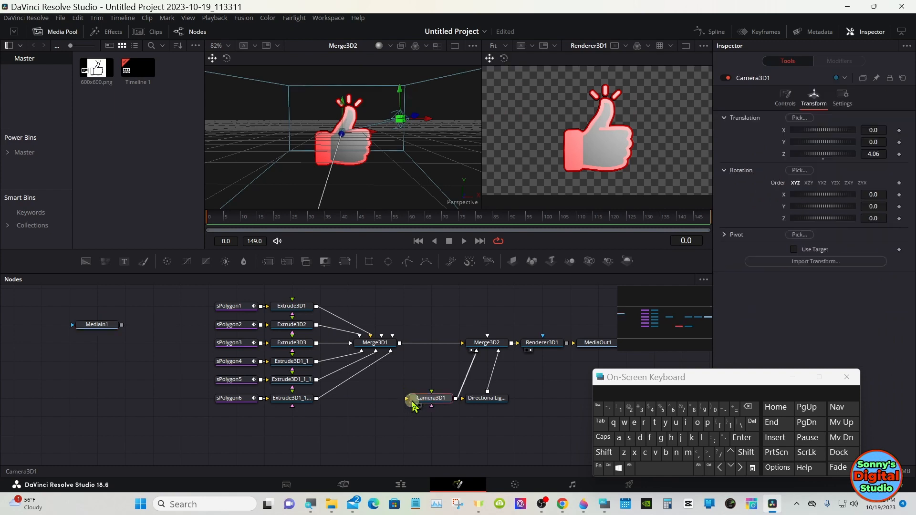
Insert a Transform 3D node between Merge3D1 and Merge3D2.
click(388, 347)
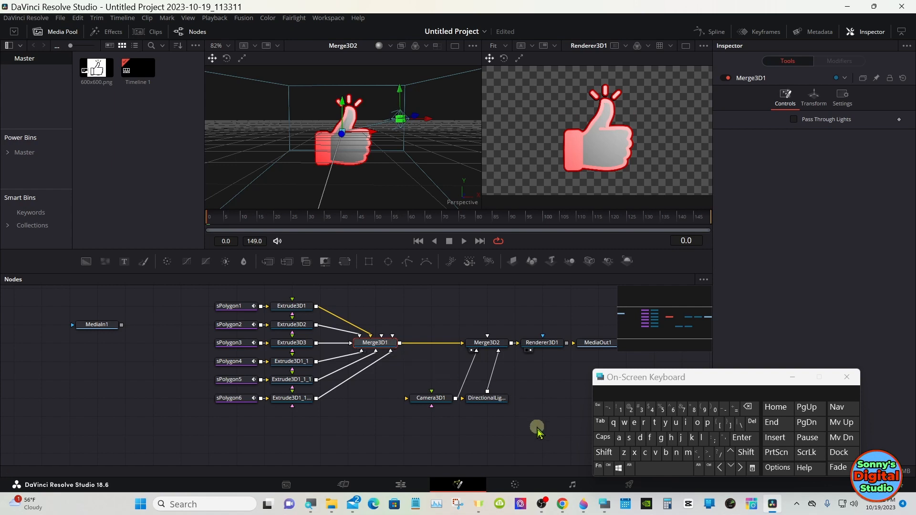
click(604, 452)
click(664, 469)
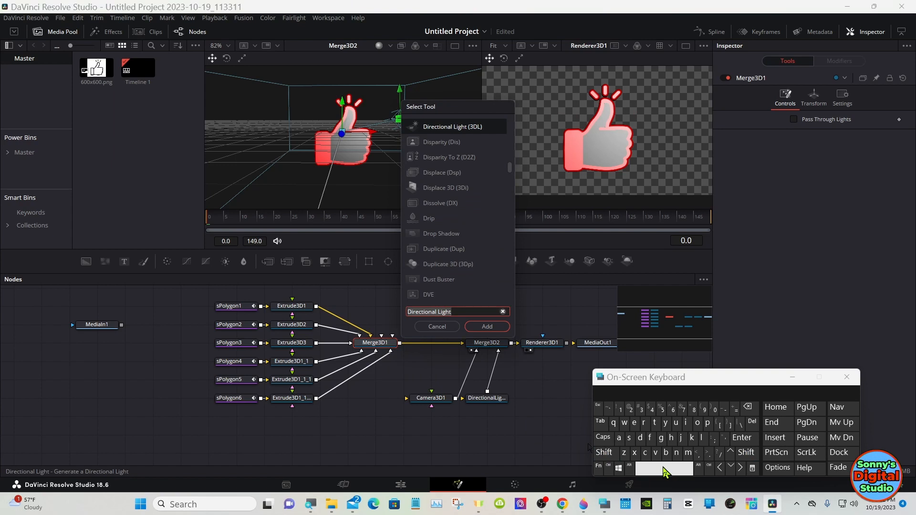
click(643, 423)
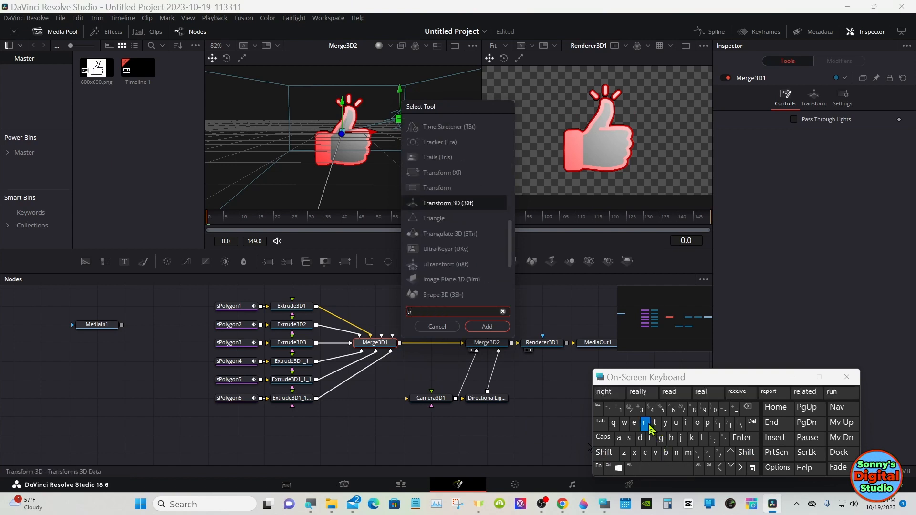
click(619, 437)
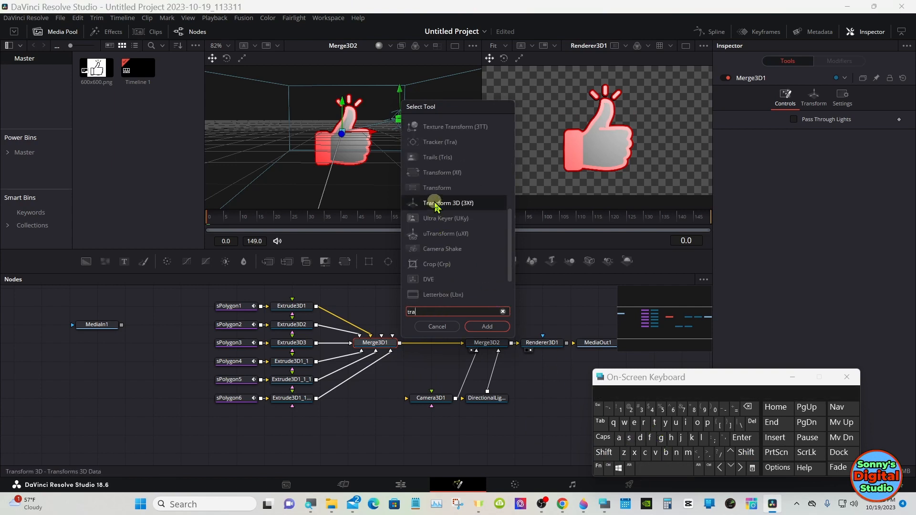
click(488, 204)
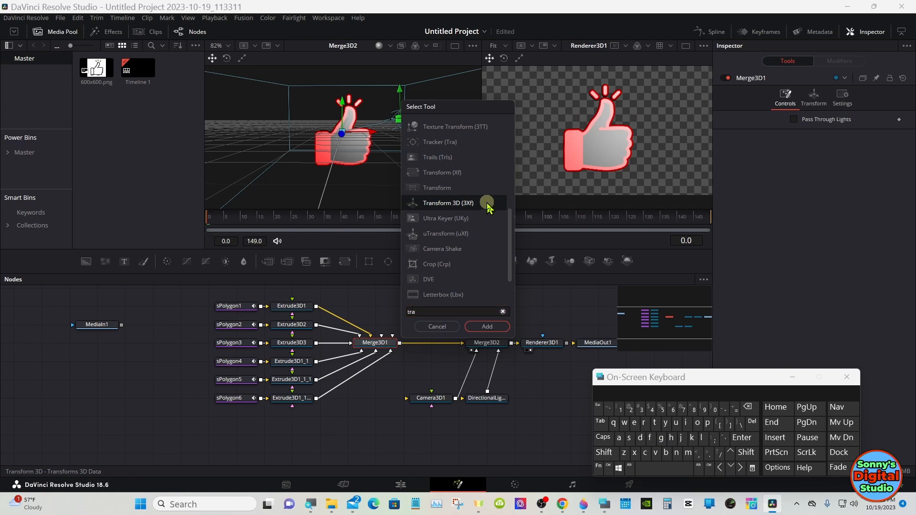
click(487, 327)
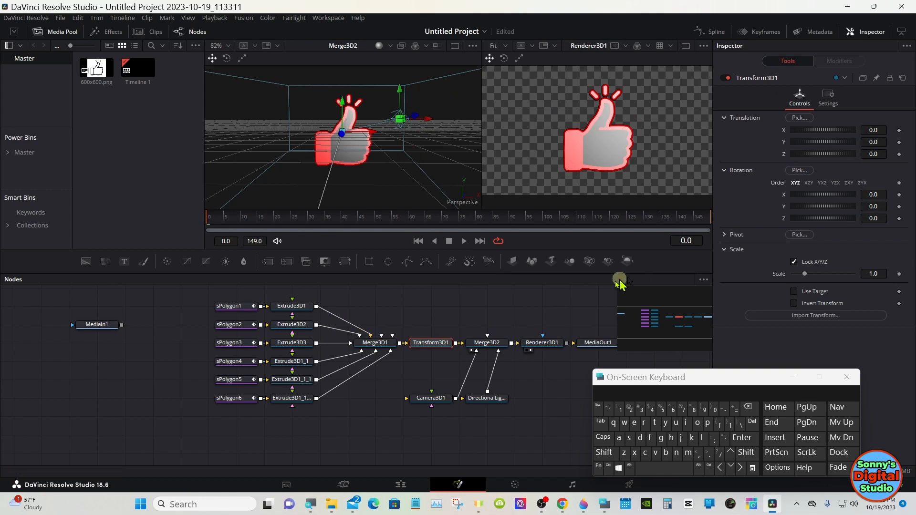
Rotate Transform3D1 to about -91.3 on Y to turn the thumb side-on, and show only an enlarged Renderer3D1 view.
drag(439, 348, 440, 345)
drag(824, 208, 813, 212)
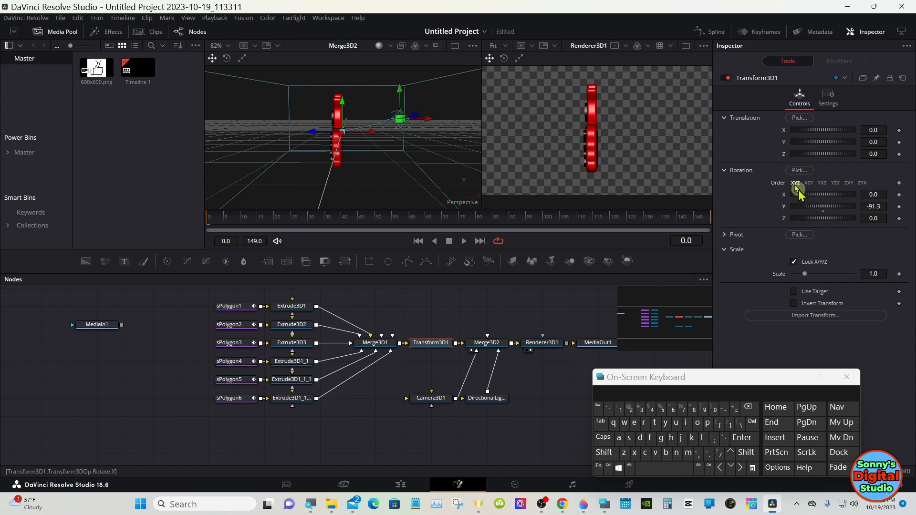
click(685, 46)
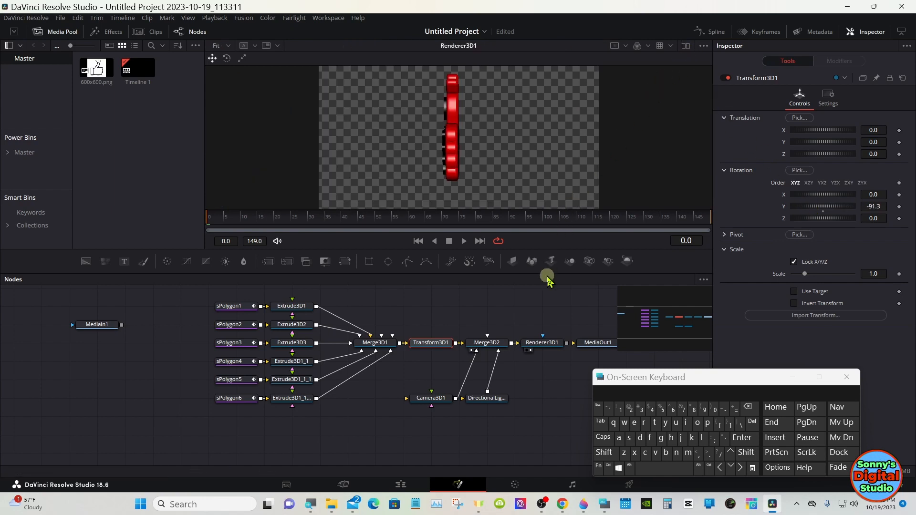
drag(547, 281, 525, 335)
Set the extrusion depth of Extrude3D2 to 0.125.
click(304, 381)
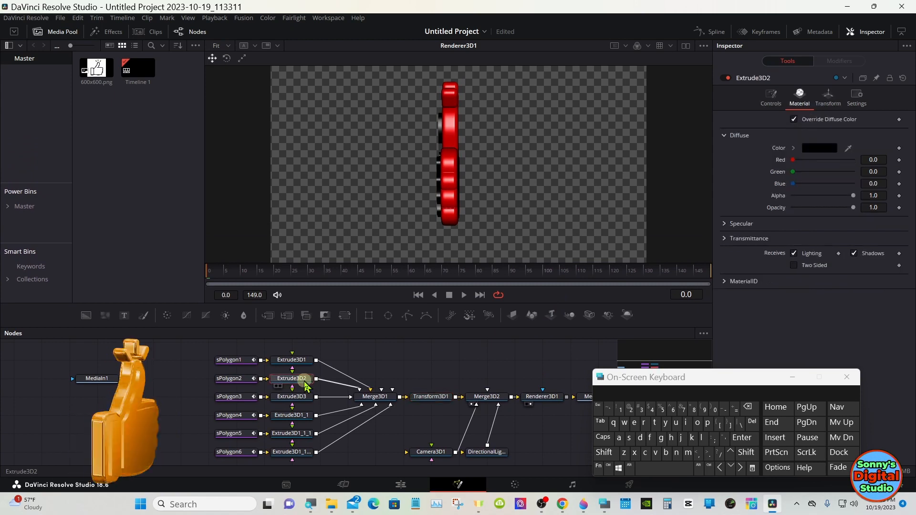
click(776, 101)
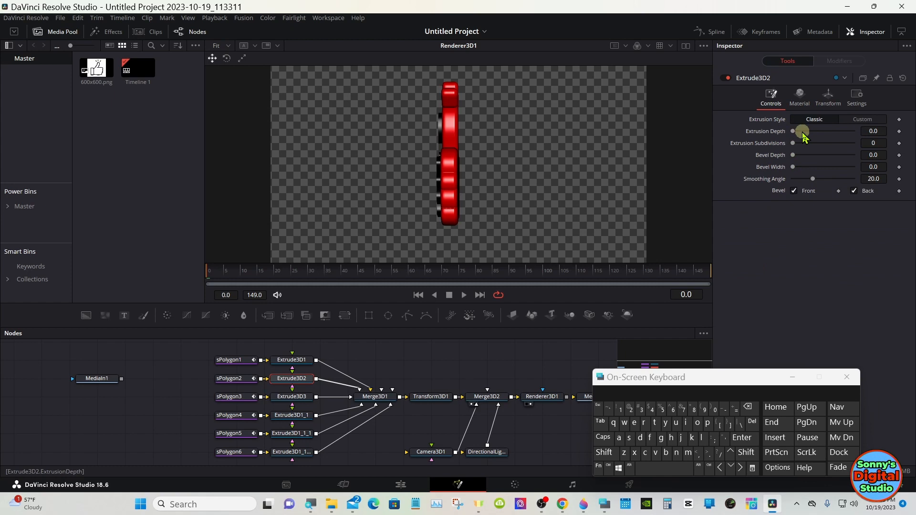
click(873, 131)
click(747, 407)
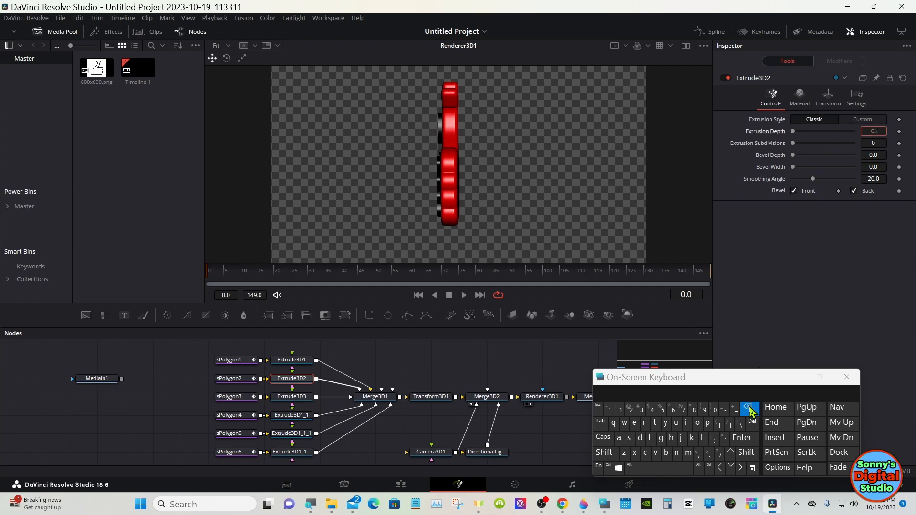
click(620, 409)
click(630, 409)
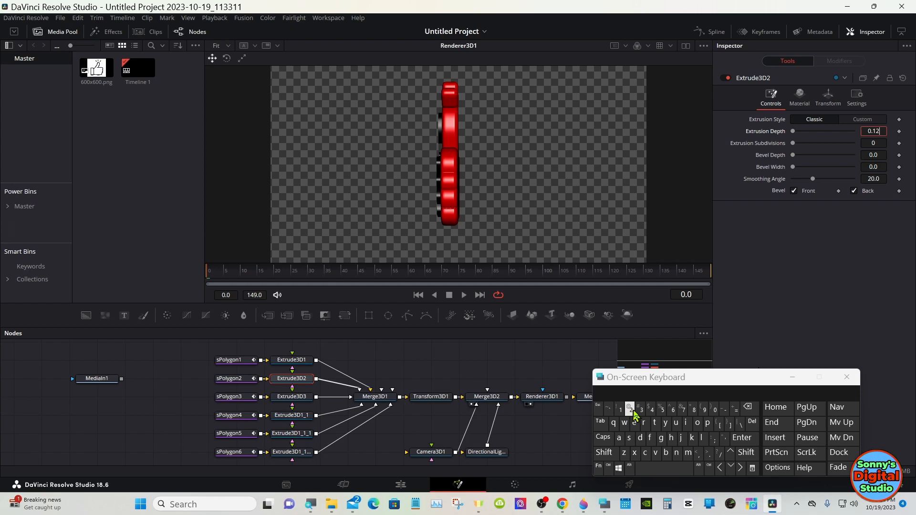
click(661, 408)
click(742, 437)
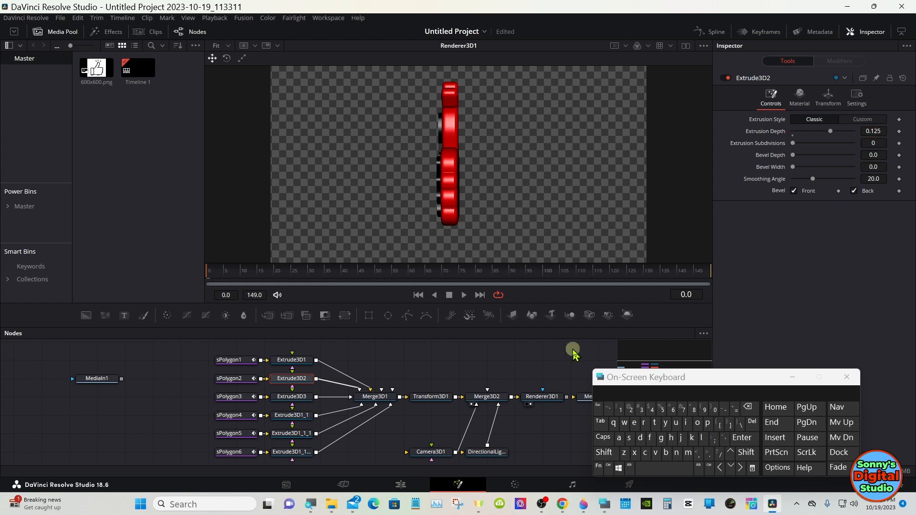
Set Extrude3D2's Z translation to -0.02 and check its diffuse material settings.
click(828, 100)
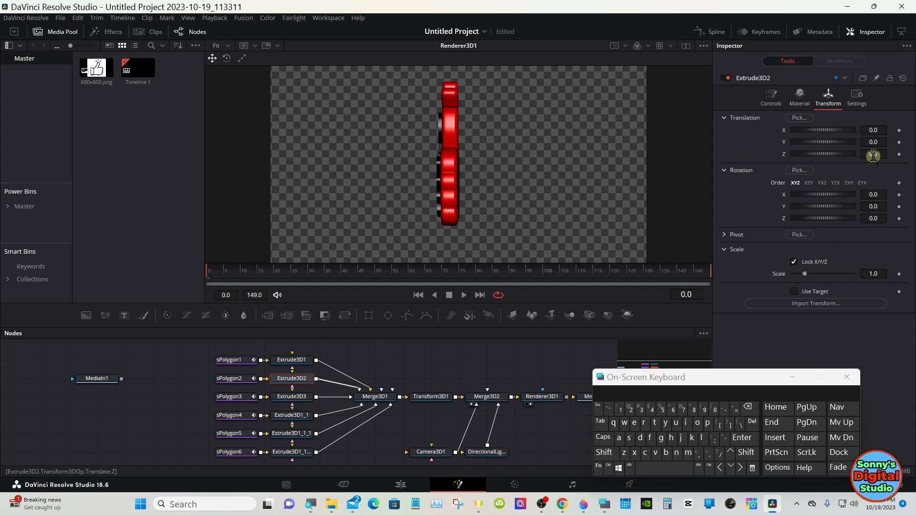
drag(874, 156, 873, 156)
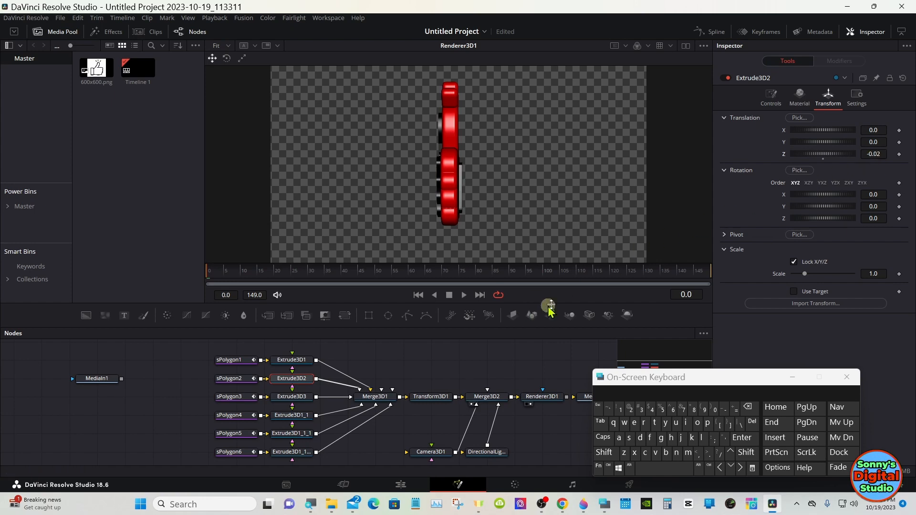
click(798, 99)
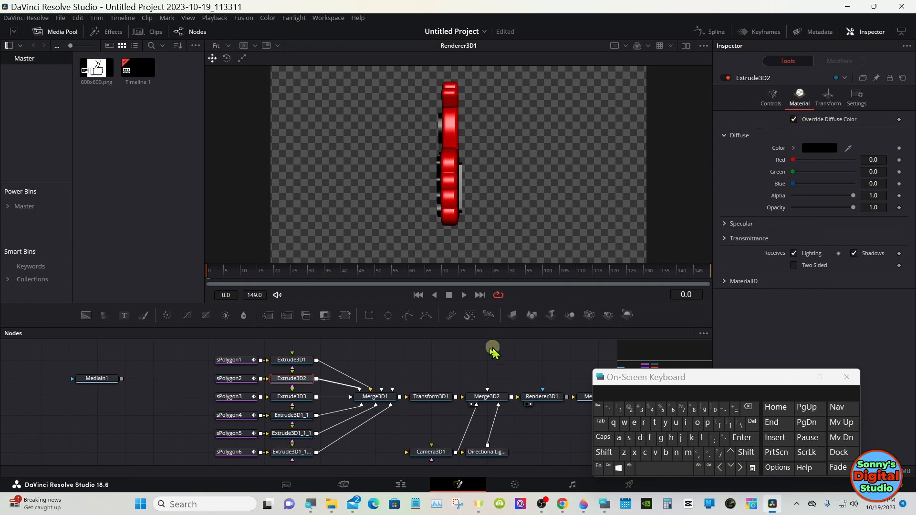
Set Extrude3D3's Z translation to -0.014 to center its extrusion within the red outline.
click(293, 398)
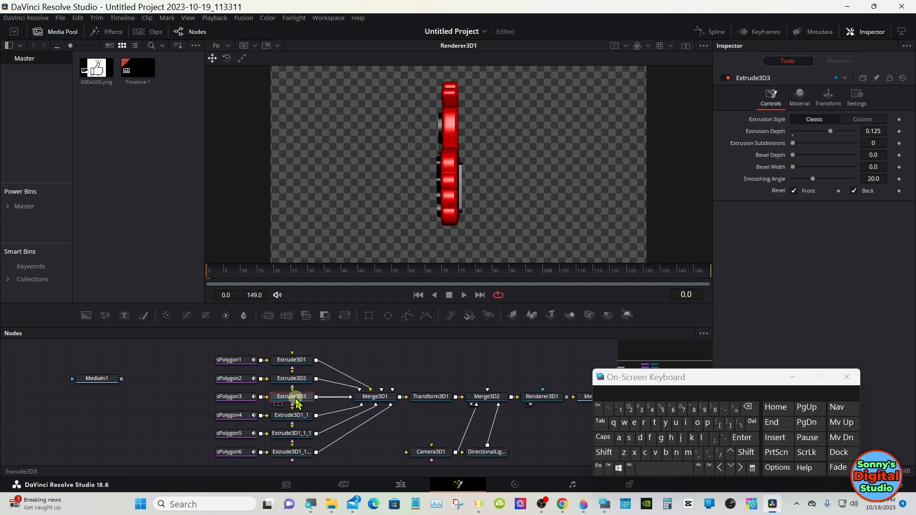
click(827, 109)
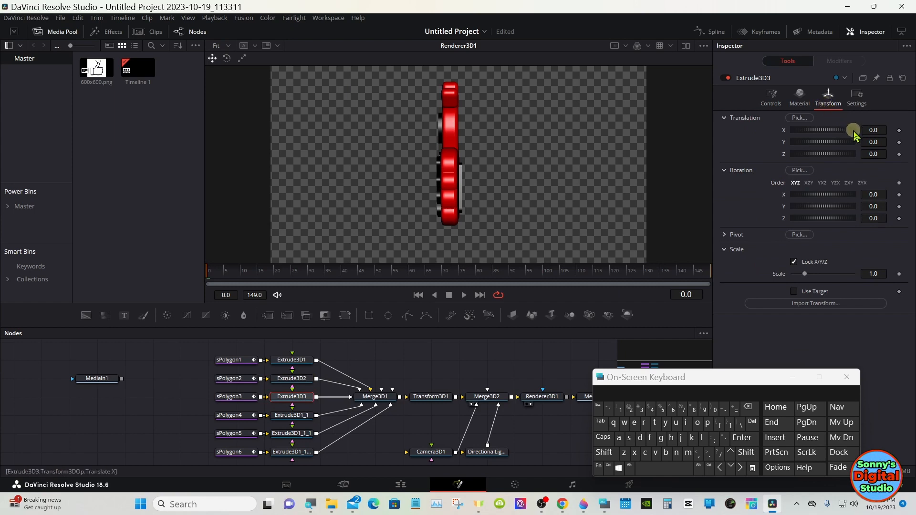
drag(871, 154, 870, 159)
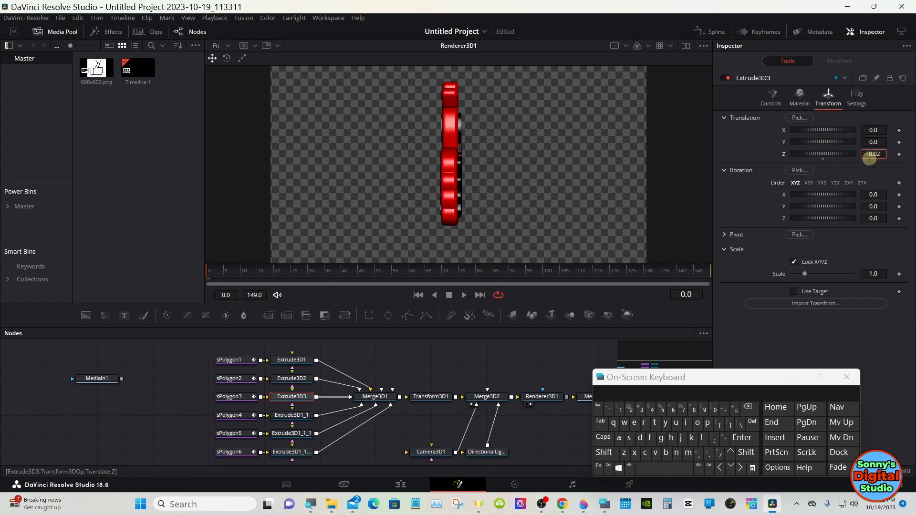
click(710, 467)
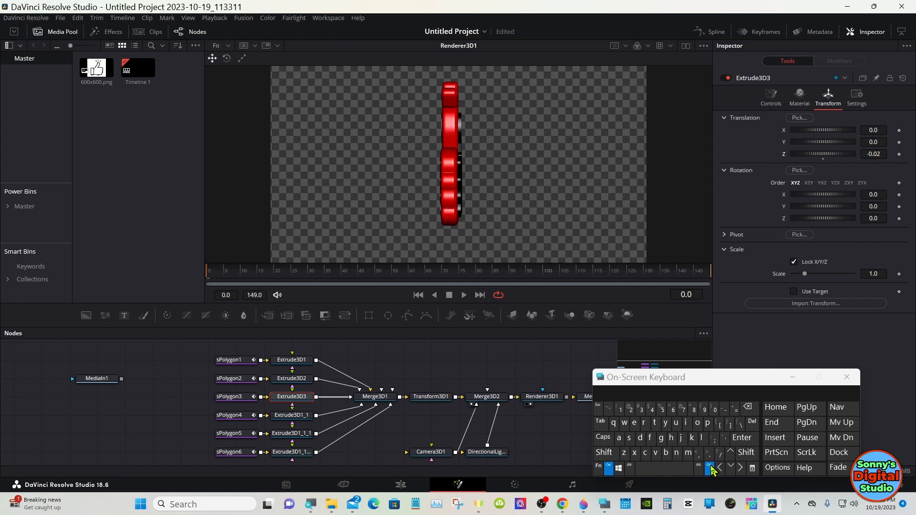
click(875, 154)
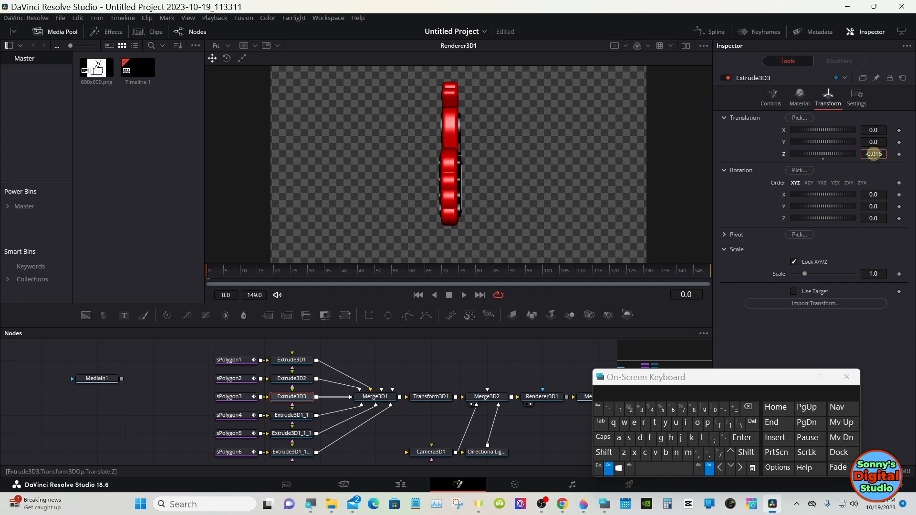
drag(871, 154, 872, 153)
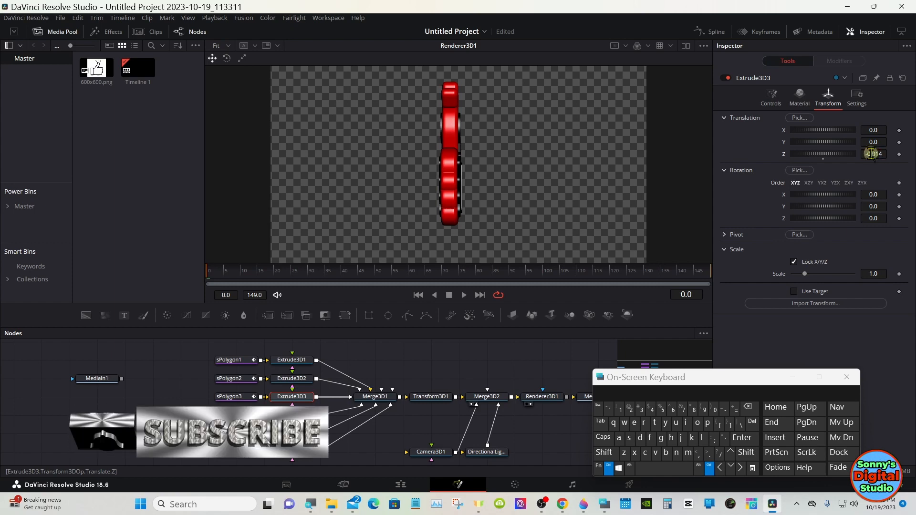
click(608, 467)
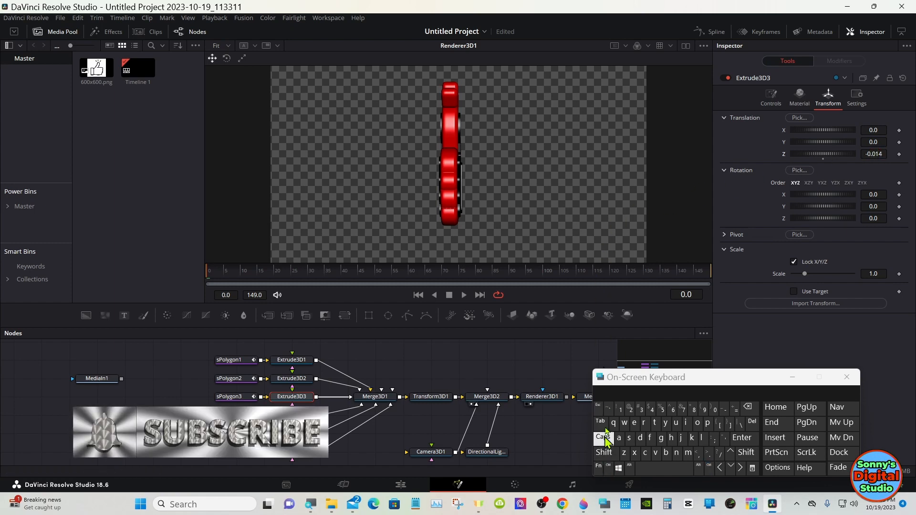
Turn Transform3D1 to about -271.3 on Y to view the opposite side, and set Extrude3D2's Z translation to -0.012.
click(434, 398)
mouse_move(821, 213)
mouse_down()
mouse_move(830, 212)
mouse_move(787, 210)
mouse_move(817, 210)
mouse_up()
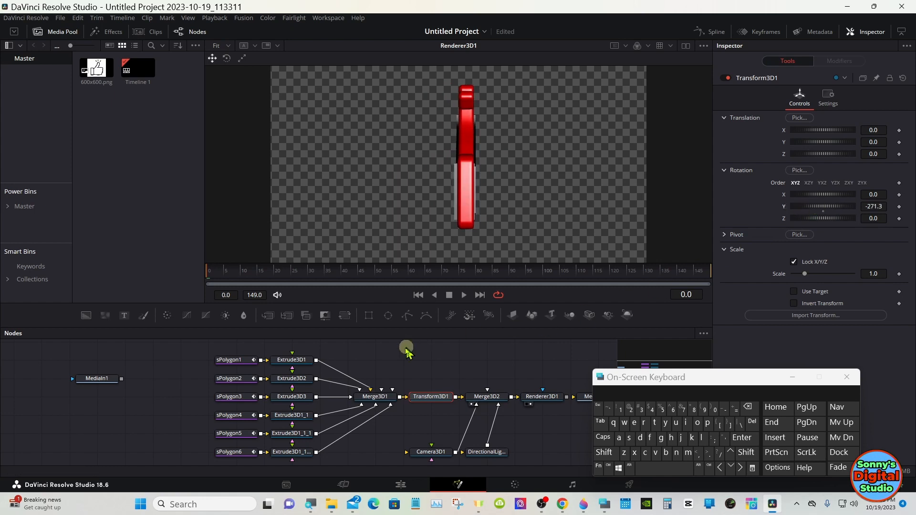
click(300, 378)
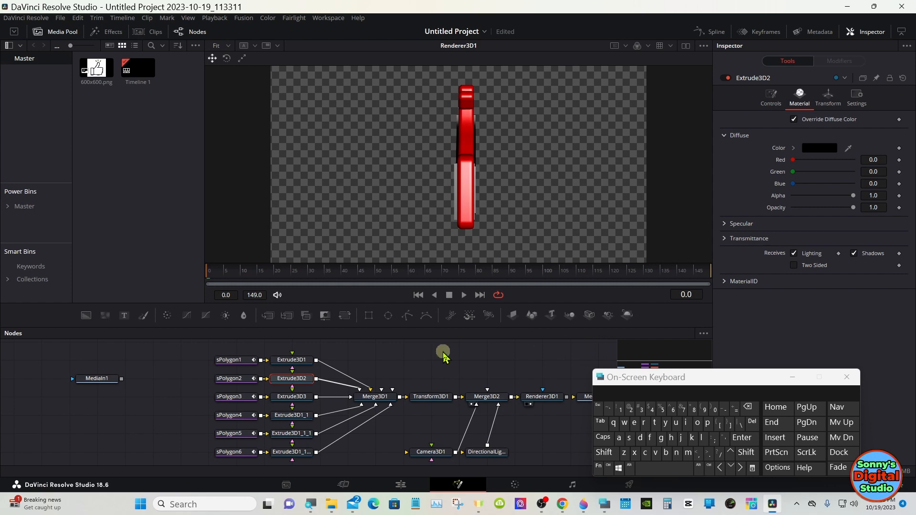
click(829, 100)
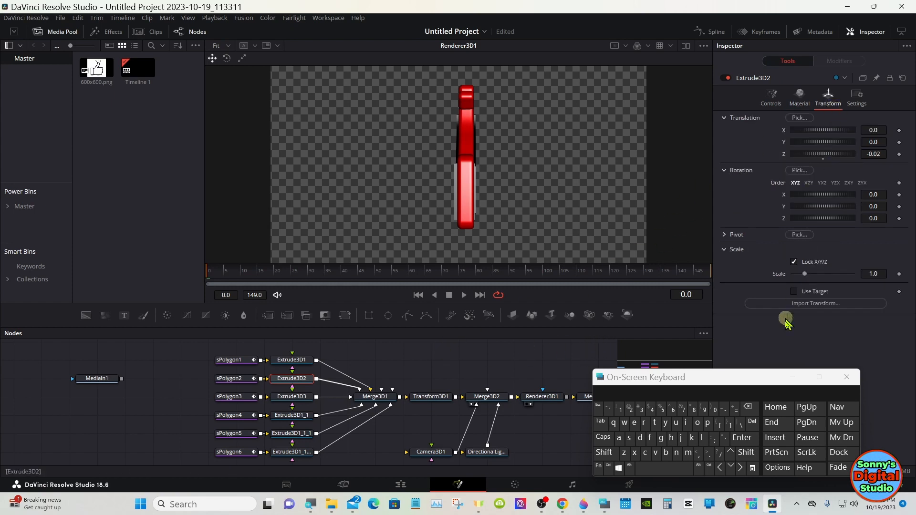
click(709, 468)
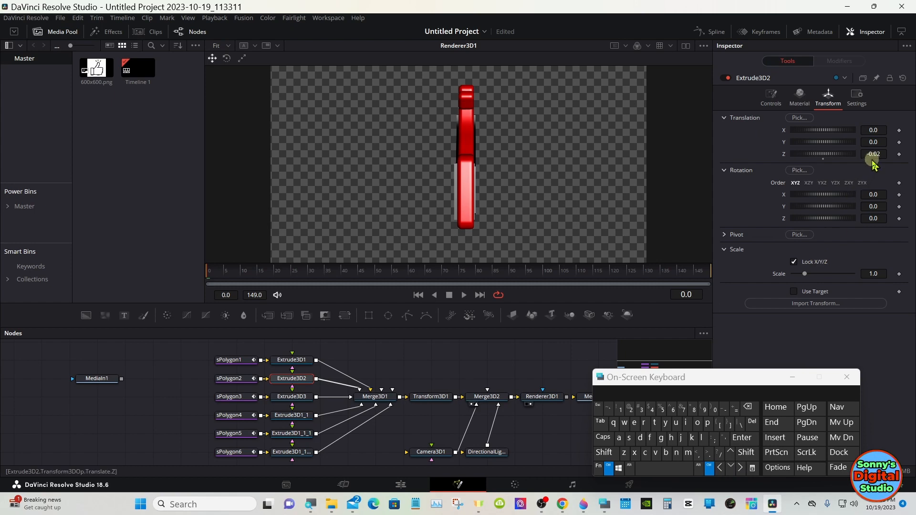
drag(874, 154, 873, 154)
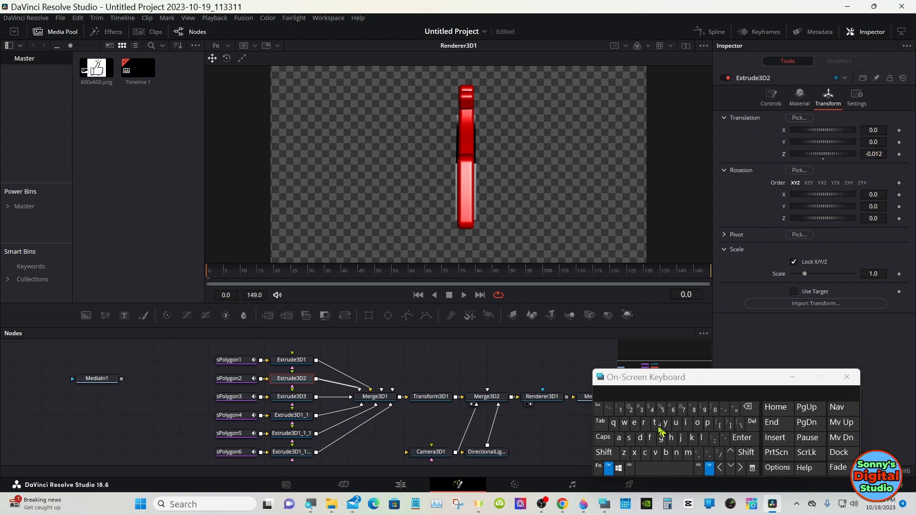
click(610, 468)
Set Transform3D1's Y rotation to -30.
click(429, 398)
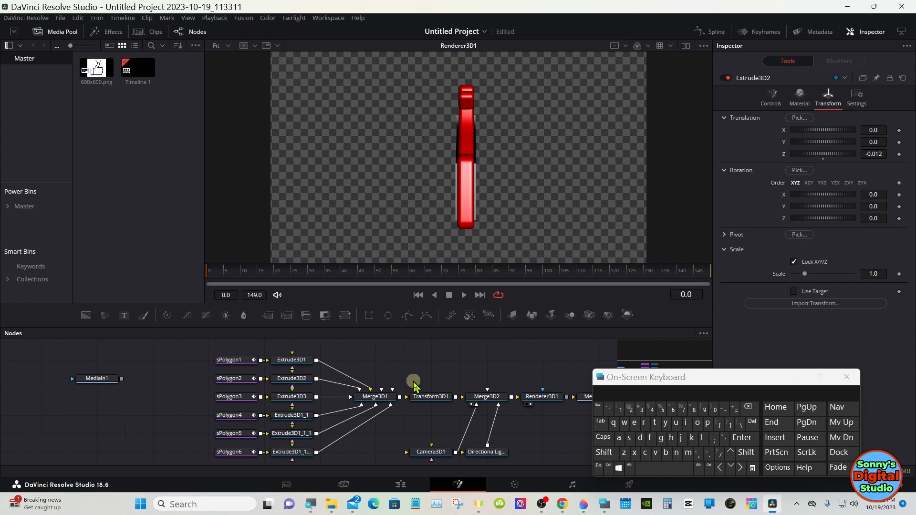
mouse_move(826, 209)
mouse_down()
mouse_move(811, 202)
mouse_move(824, 216)
mouse_move(828, 206)
mouse_up()
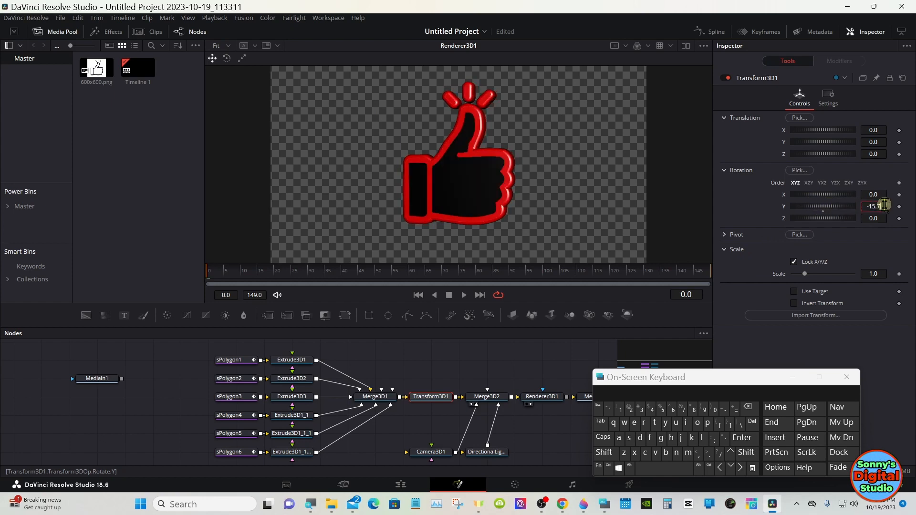
click(748, 407)
click(749, 409)
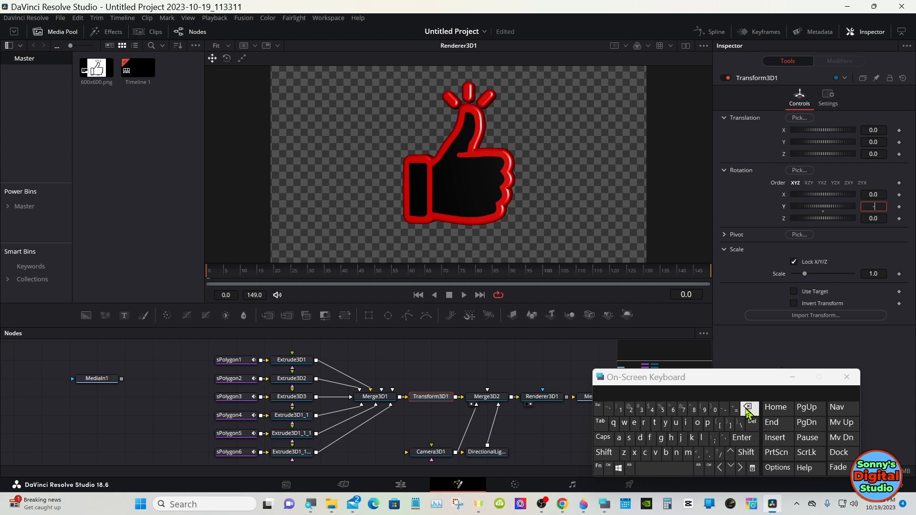
click(724, 409)
click(641, 409)
click(714, 409)
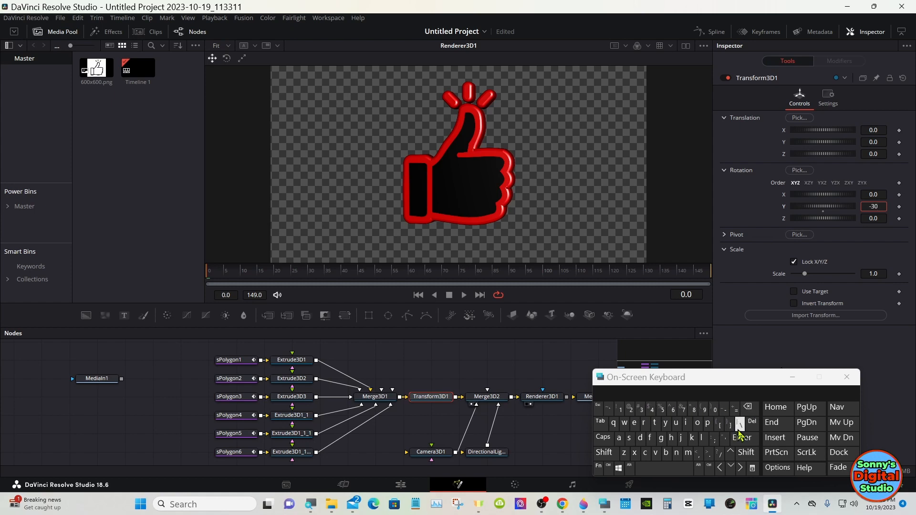
click(739, 435)
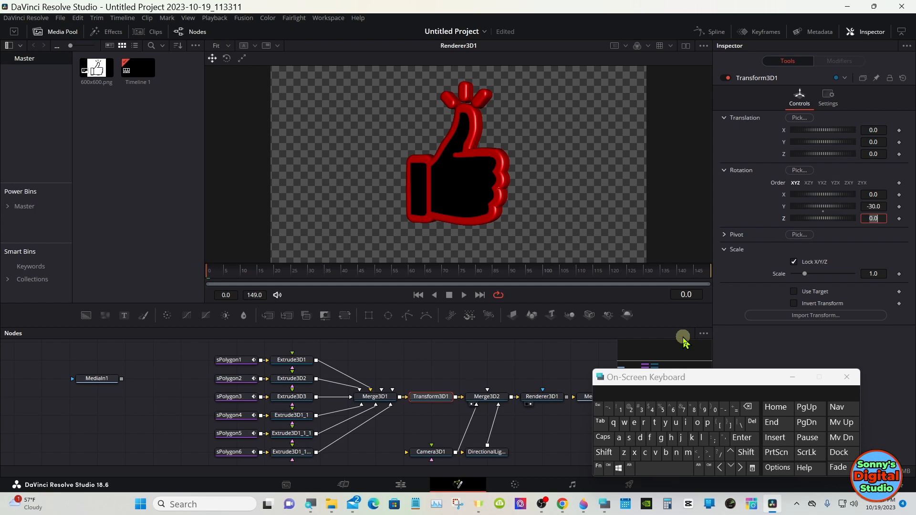
click(536, 342)
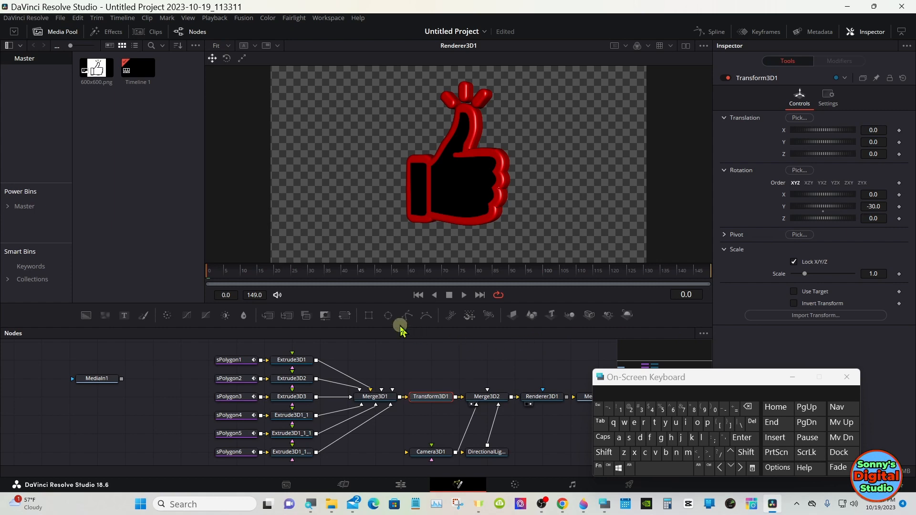
Add keyframes to Transform3D1's Y rotation at frames 10 and 50, both holding -30.
drag(231, 269, 243, 271)
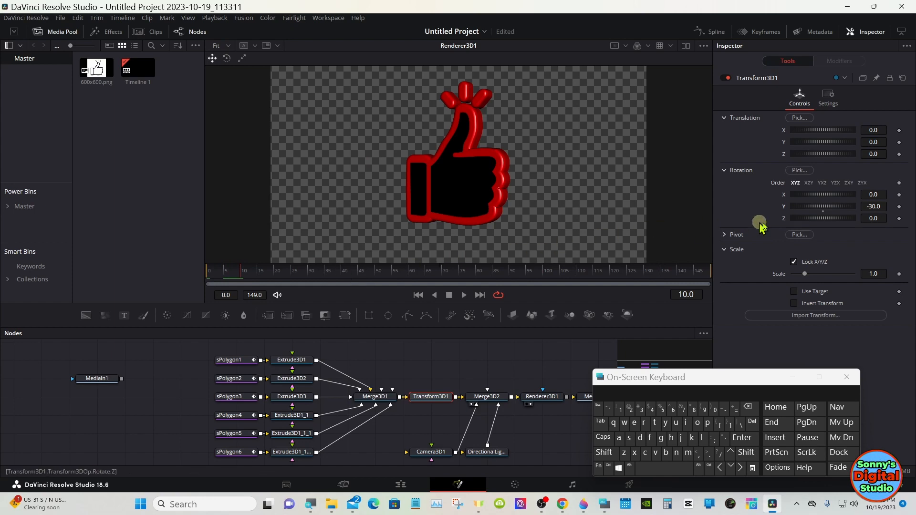
click(899, 207)
drag(249, 271, 376, 279)
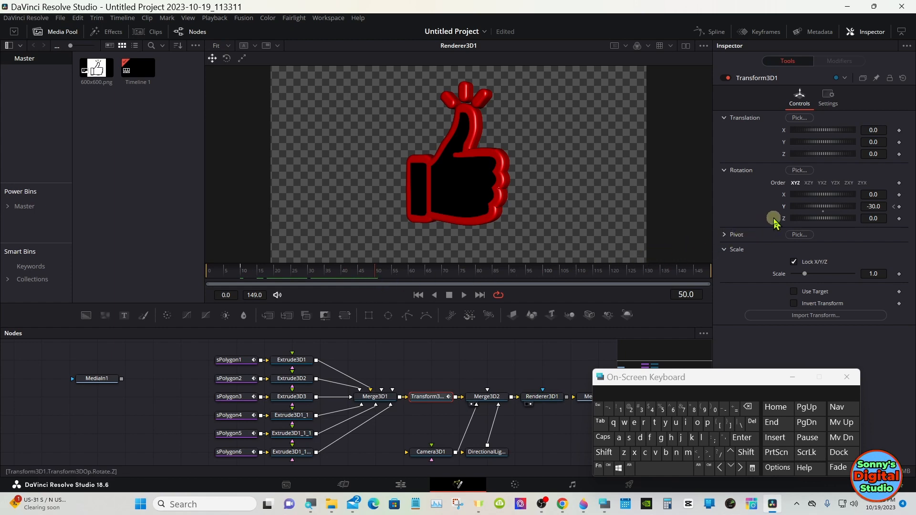
click(899, 206)
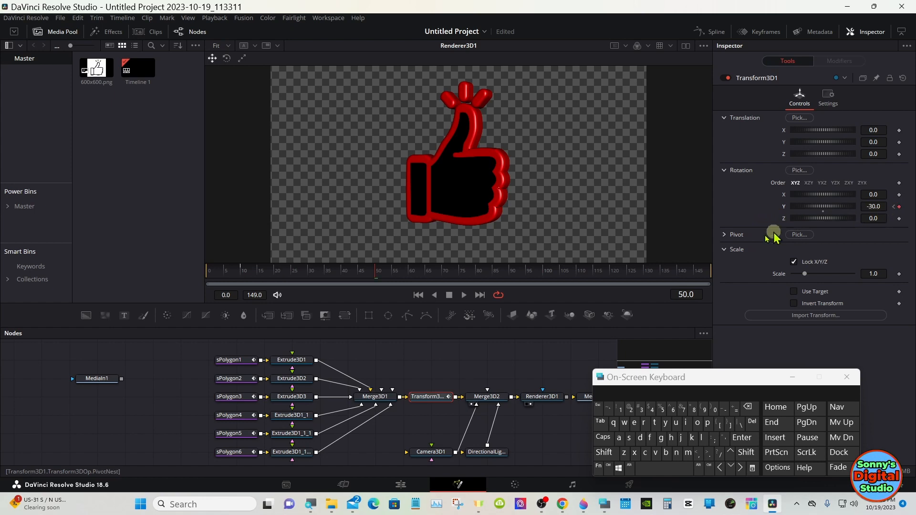
Set Transform3D1's Y rotation to 330 at frame 100 to spin the thumb one full turn.
drag(391, 280, 545, 277)
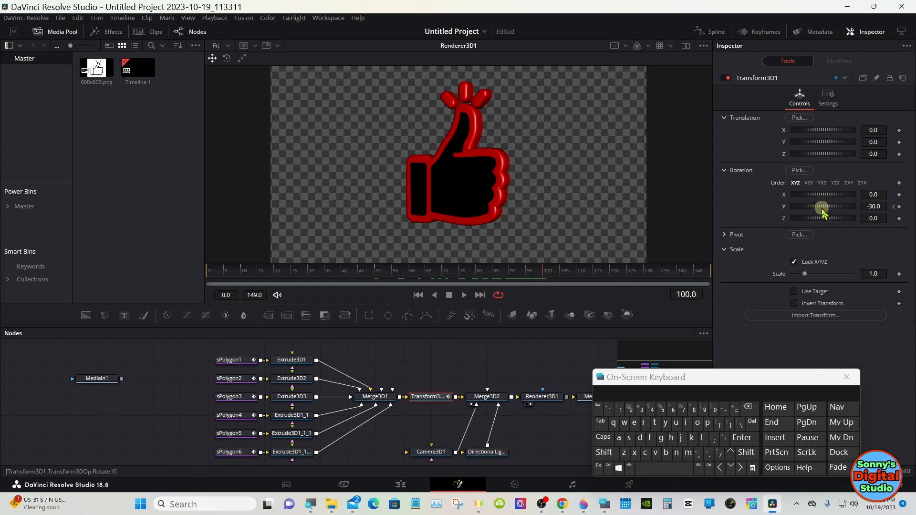
drag(822, 208, 887, 213)
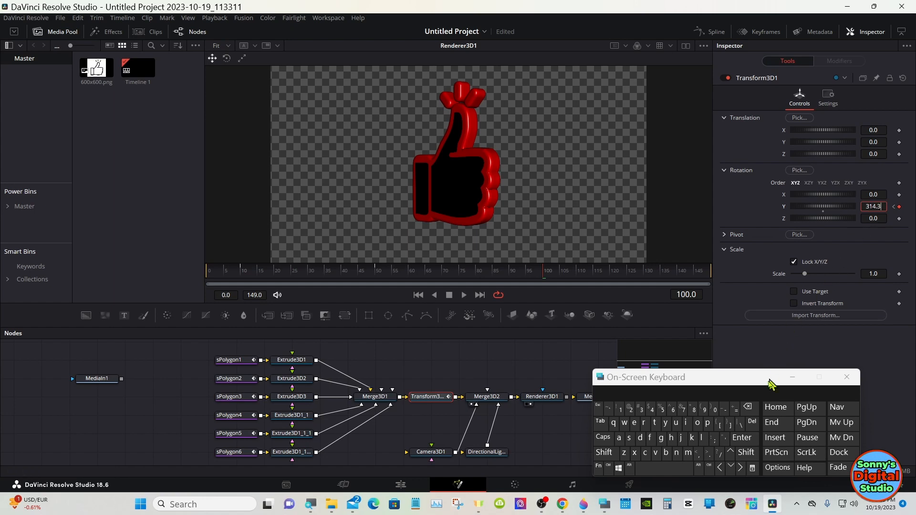
click(755, 409)
click(755, 409)
click(639, 409)
click(714, 410)
click(742, 438)
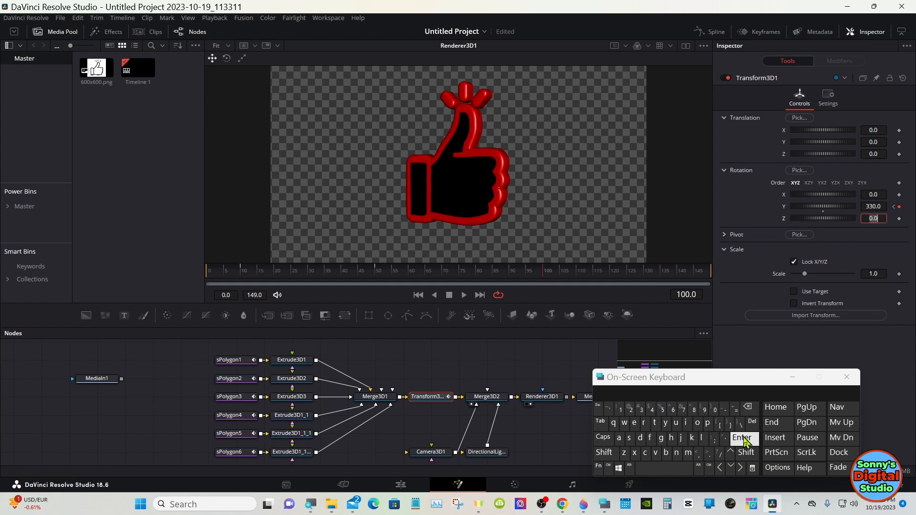
At frame 25, try an X rotation of about 7.8 on Transform3D1, reset it, and keyframe the Z rotation at 0.
mouse_move(352, 274)
mouse_down()
mouse_move(316, 272)
mouse_move(654, 272)
mouse_move(261, 281)
mouse_move(337, 281)
mouse_up()
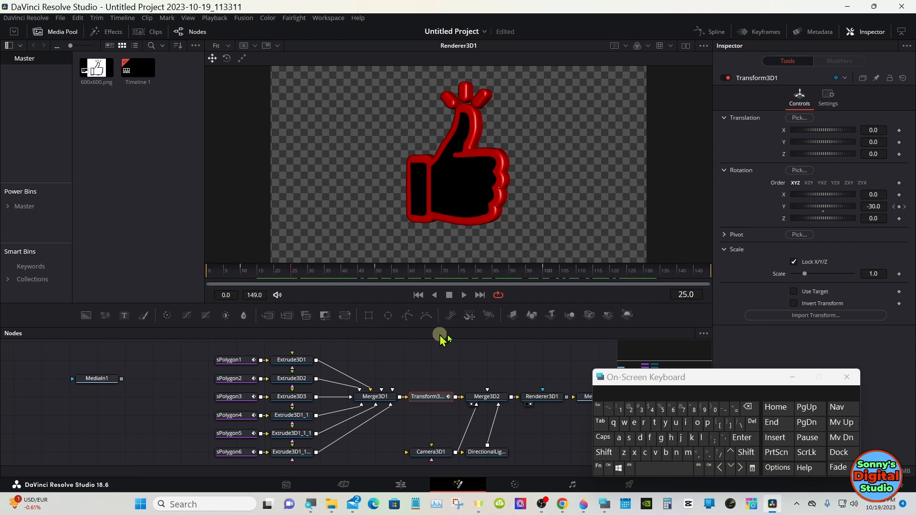
drag(829, 198, 830, 199)
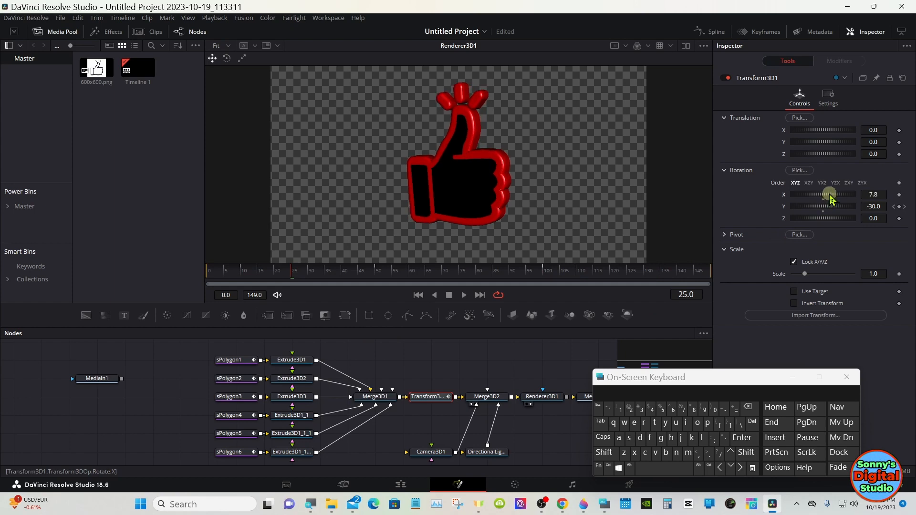
double_click(824, 200)
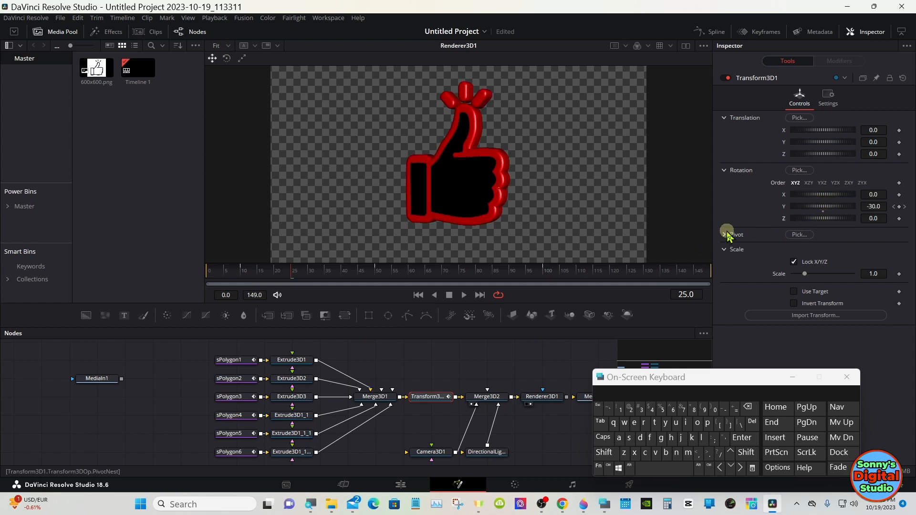
click(899, 219)
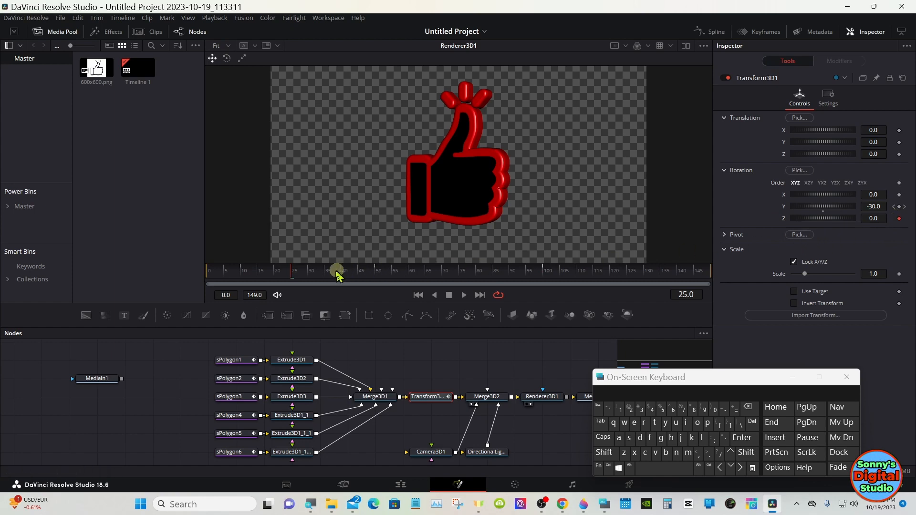
Set Transform3D1's Z rotation to about 10.4 at frame 30, and move the playhead to frame 40.
click(314, 273)
drag(314, 275, 415, 276)
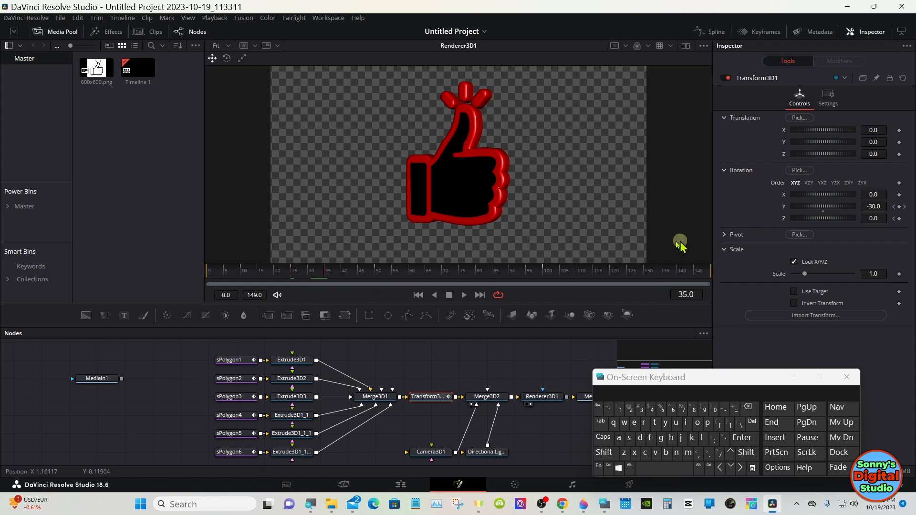
click(312, 276)
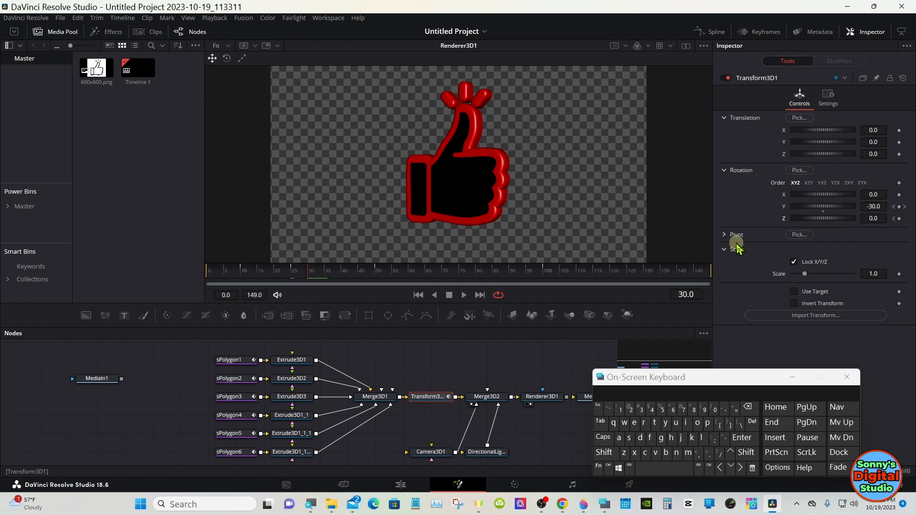
drag(821, 218, 825, 224)
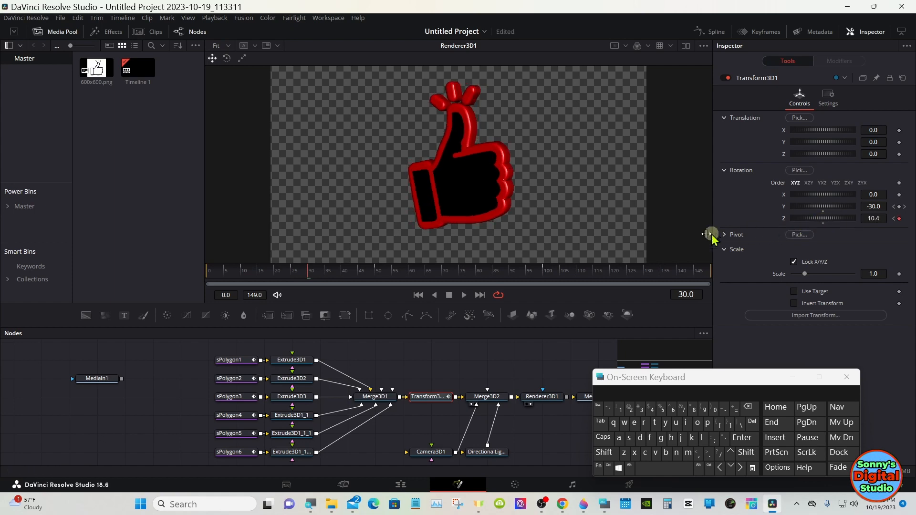
drag(327, 276, 340, 276)
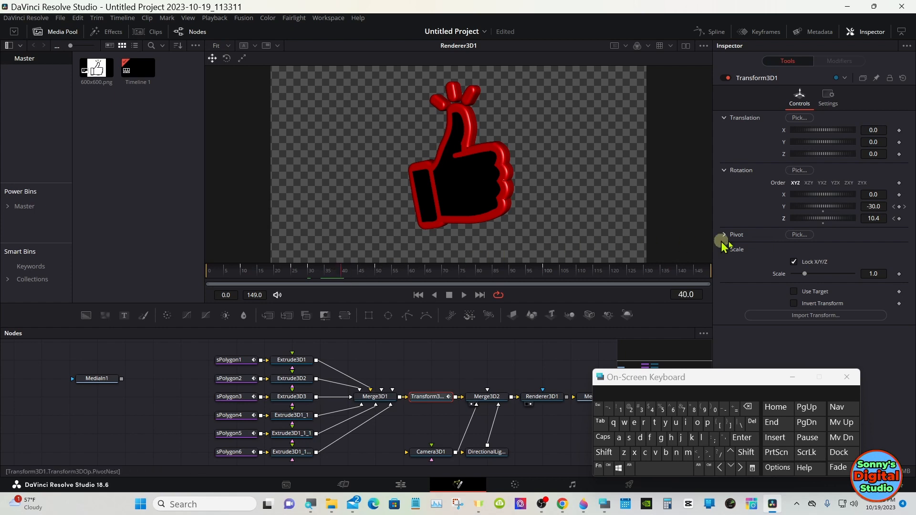
Return Transform3D1's Z rotation to 0 at frame 40 and keyframe the Z rotation at 0 on frame 120.
double_click(823, 223)
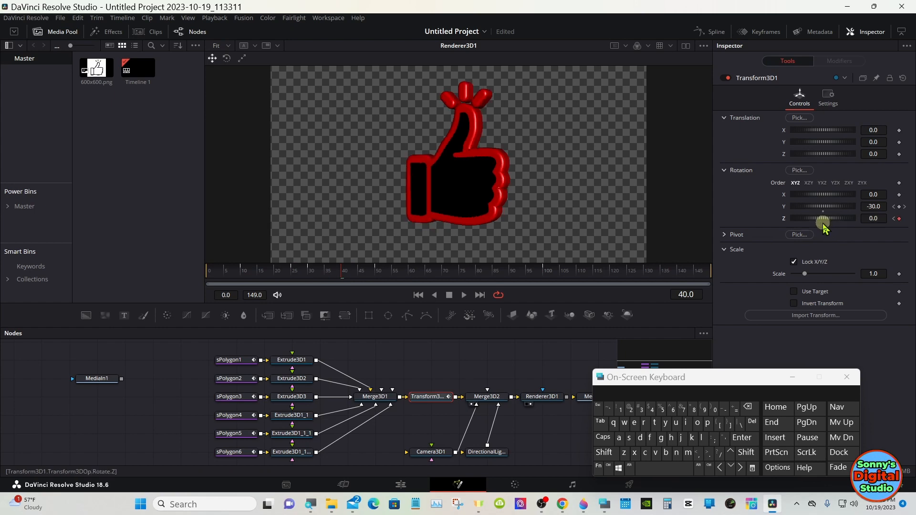
drag(328, 279, 607, 282)
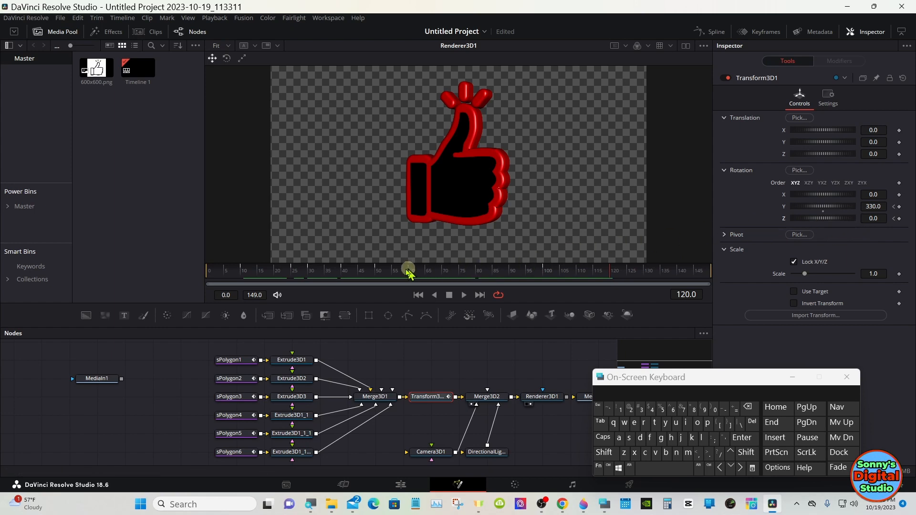
click(341, 275)
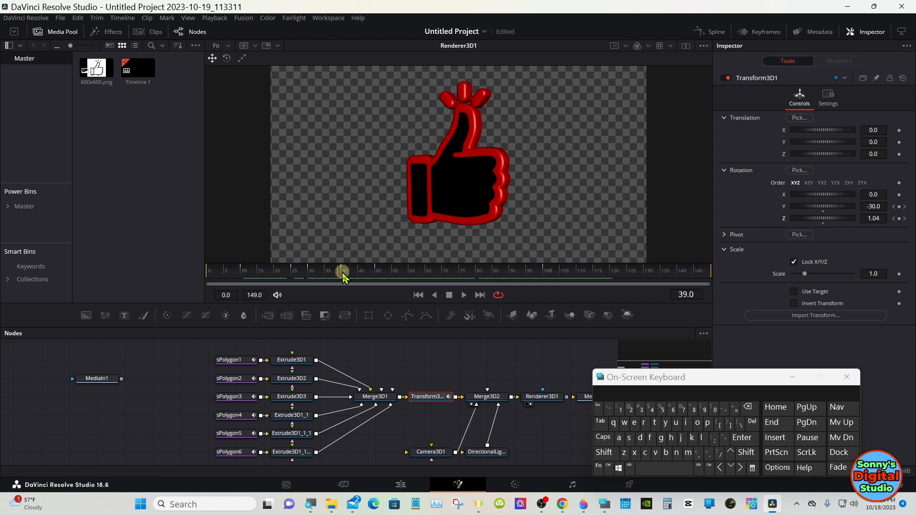
drag(342, 276, 310, 279)
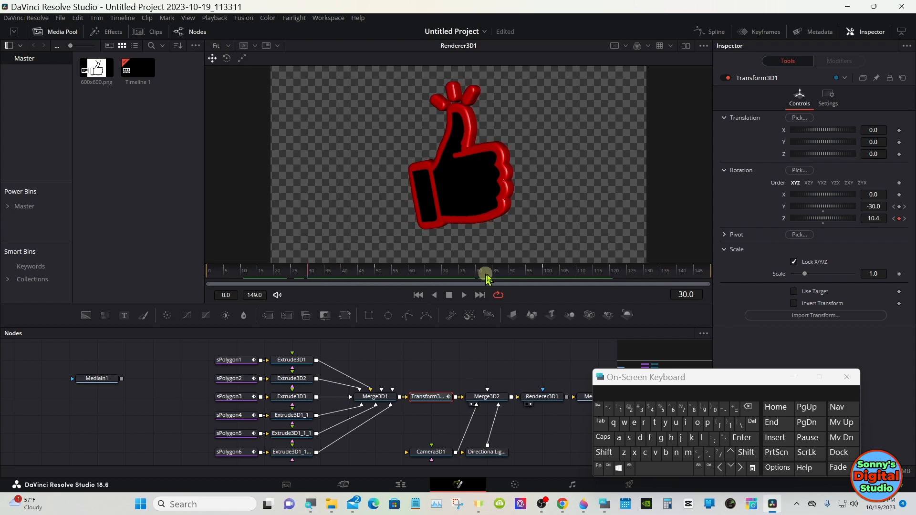
click(611, 276)
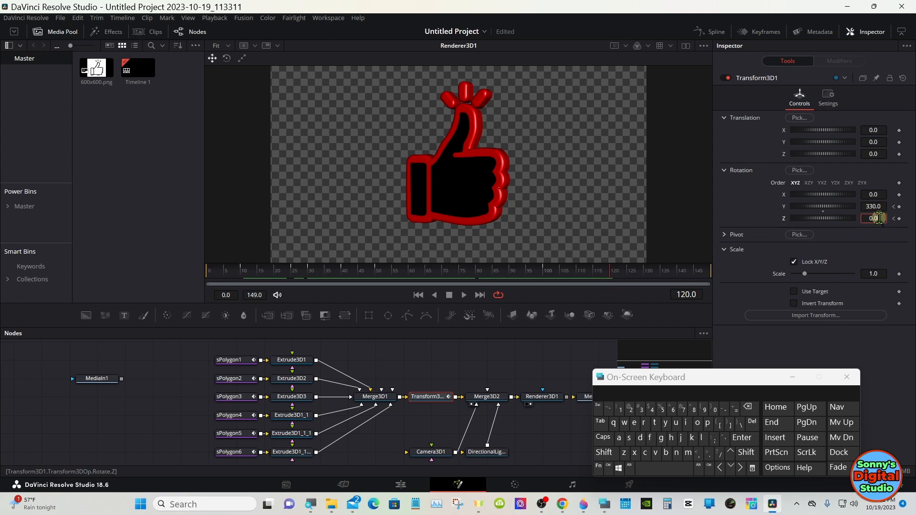
click(899, 219)
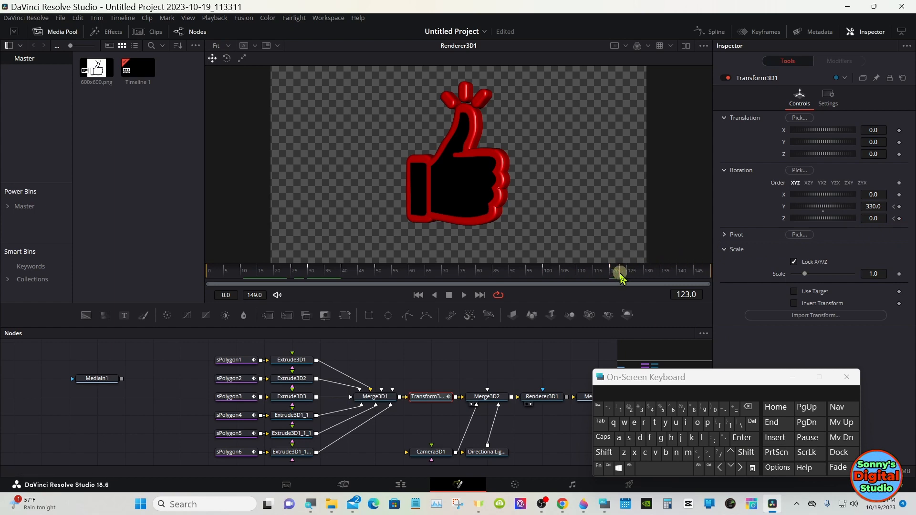
Set Transform3D1's Z rotation to 10.4 at frame 125 for a second tilt.
drag(620, 277, 627, 279)
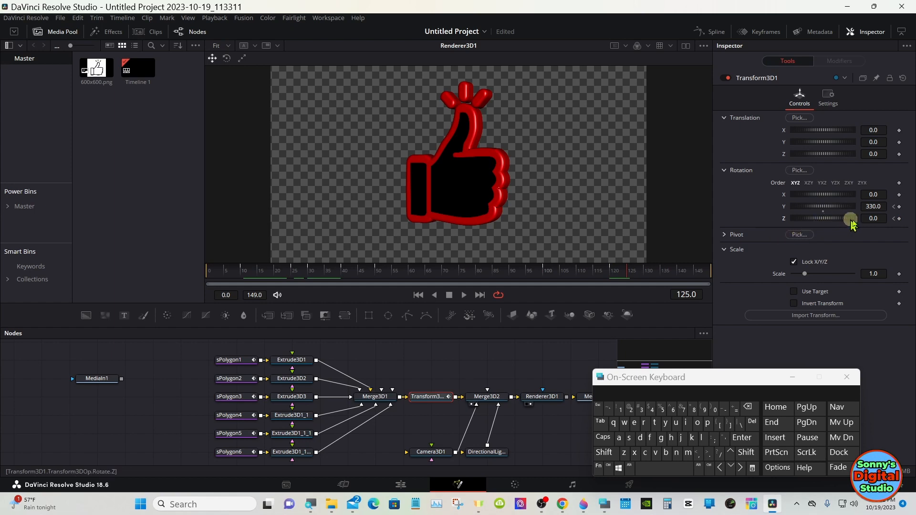
click(873, 218)
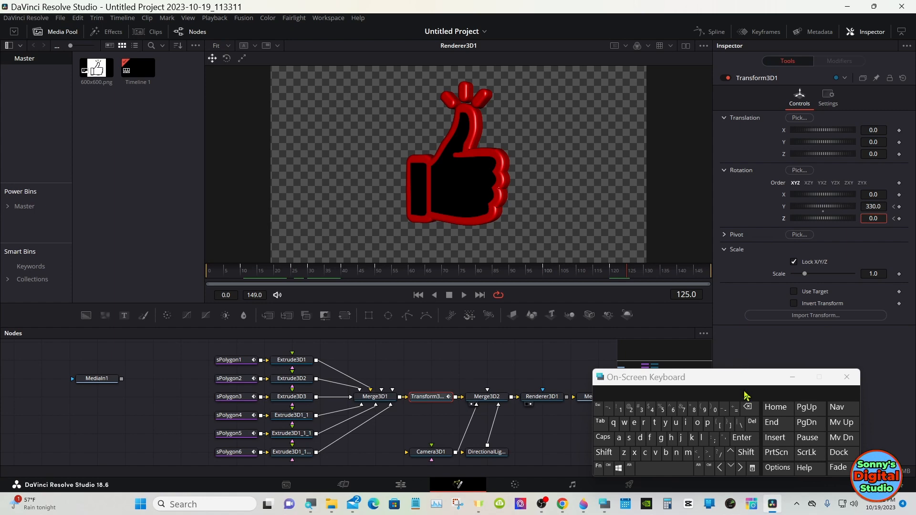
click(747, 407)
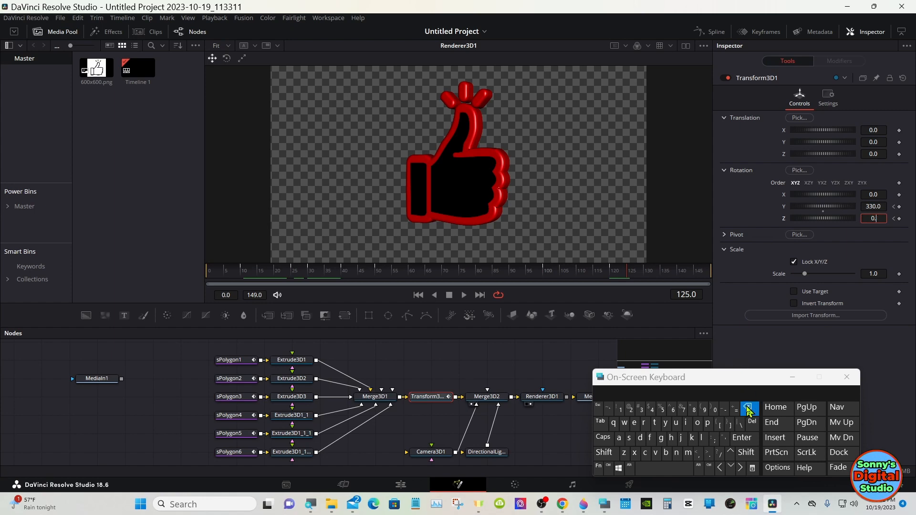
click(619, 409)
click(714, 409)
click(709, 453)
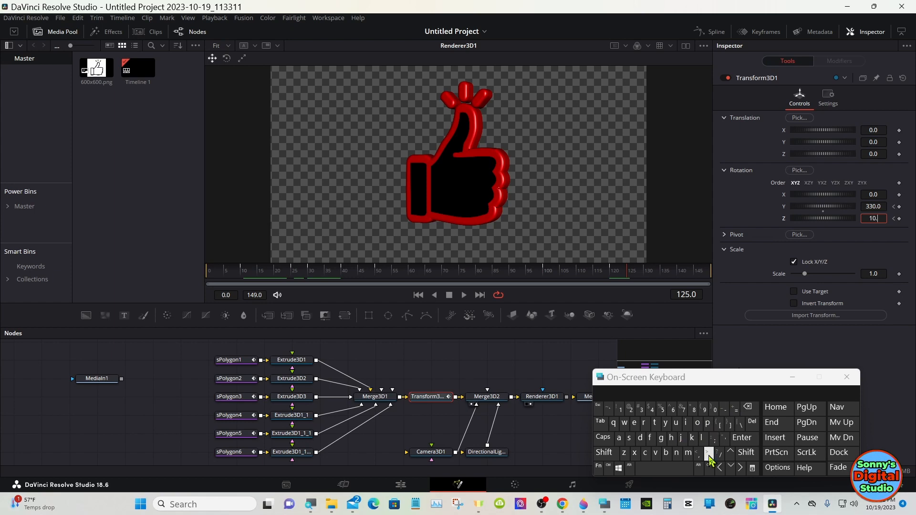
click(652, 409)
click(741, 437)
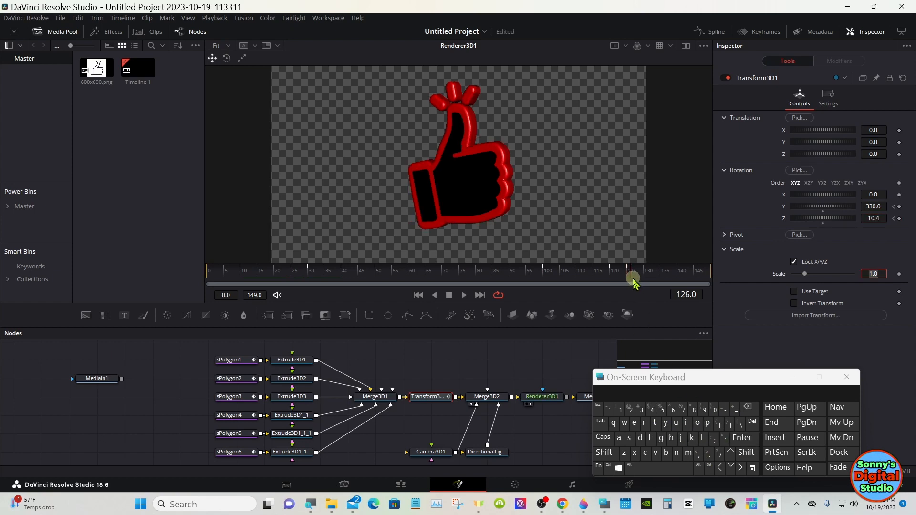
Reset Transform3D1's Z rotation to 0 at frame 135 and play back the animation.
drag(632, 279, 657, 283)
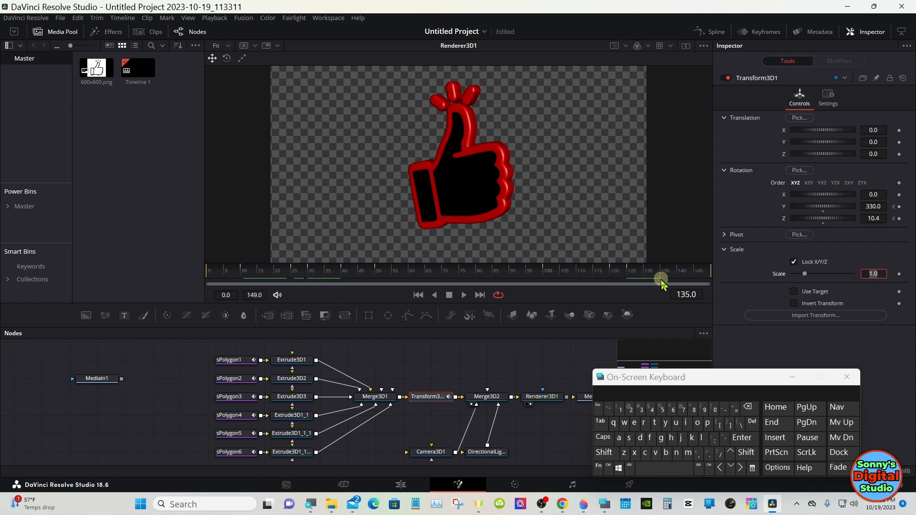
double_click(823, 221)
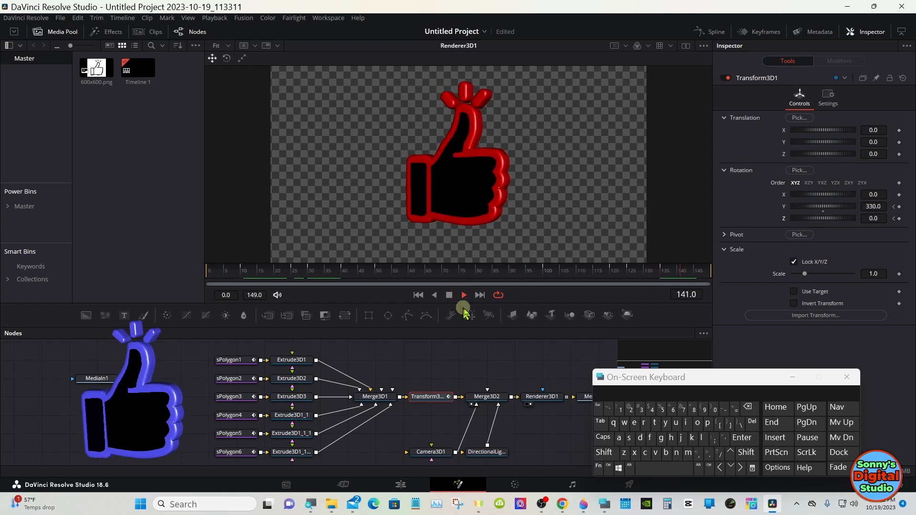
click(449, 295)
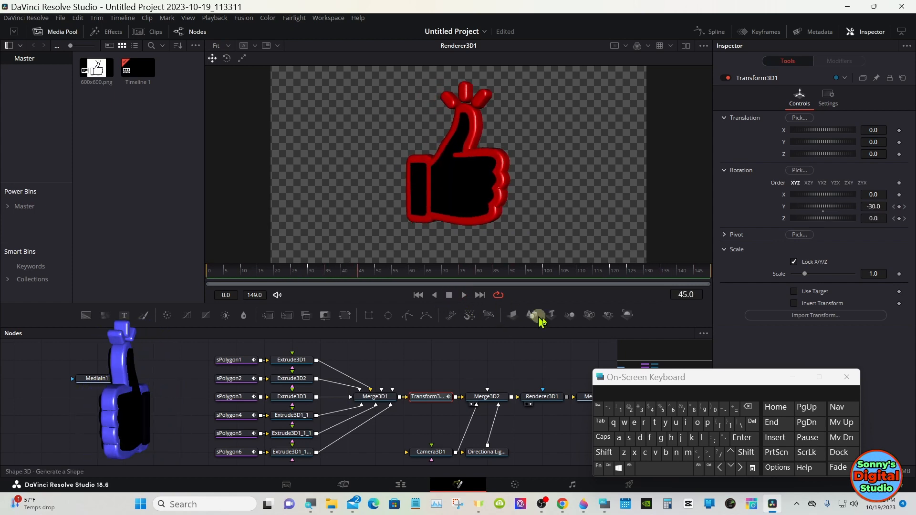
Enlarge the lower work area and display Transform3D1's Y and Z rotation curves in the Spline editor, zoomed to fit.
click(792, 377)
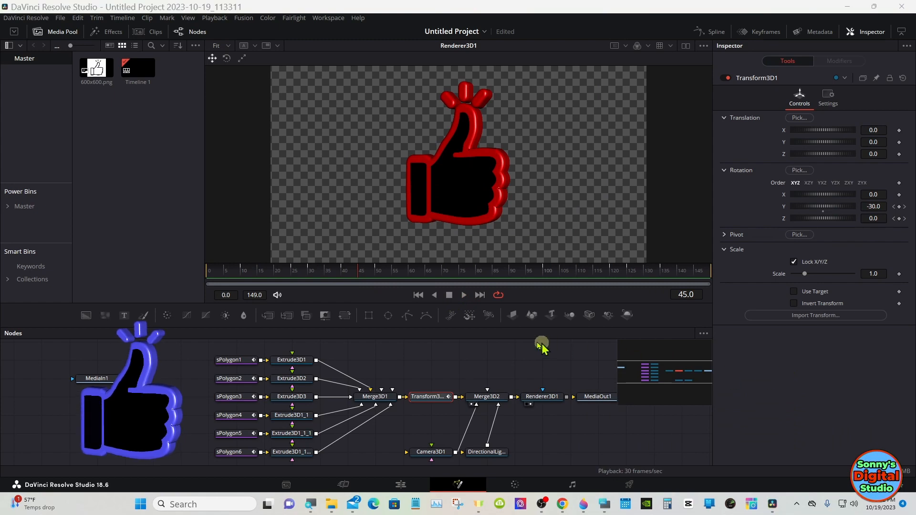
drag(496, 326, 496, 284)
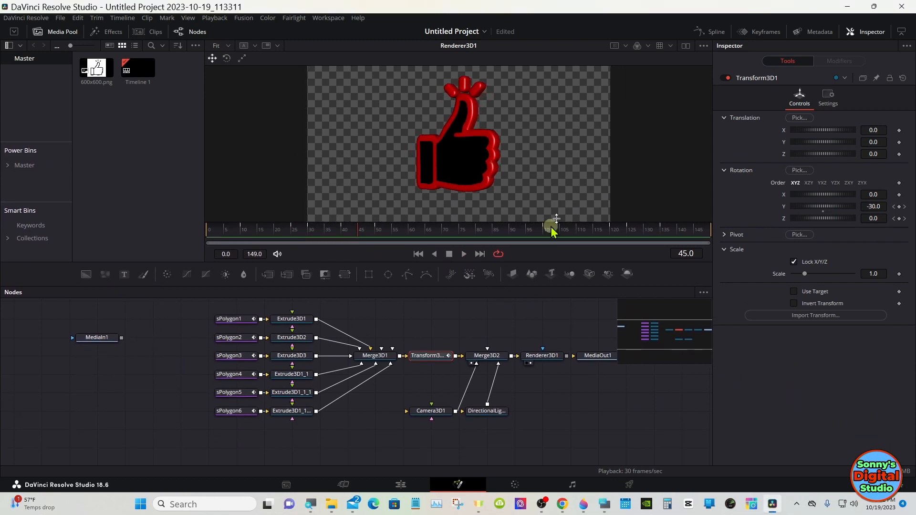
click(707, 34)
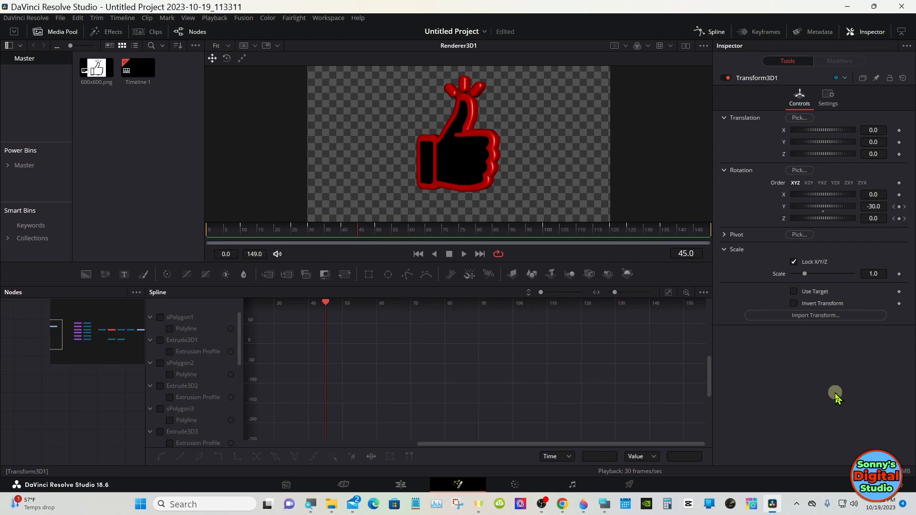
click(902, 33)
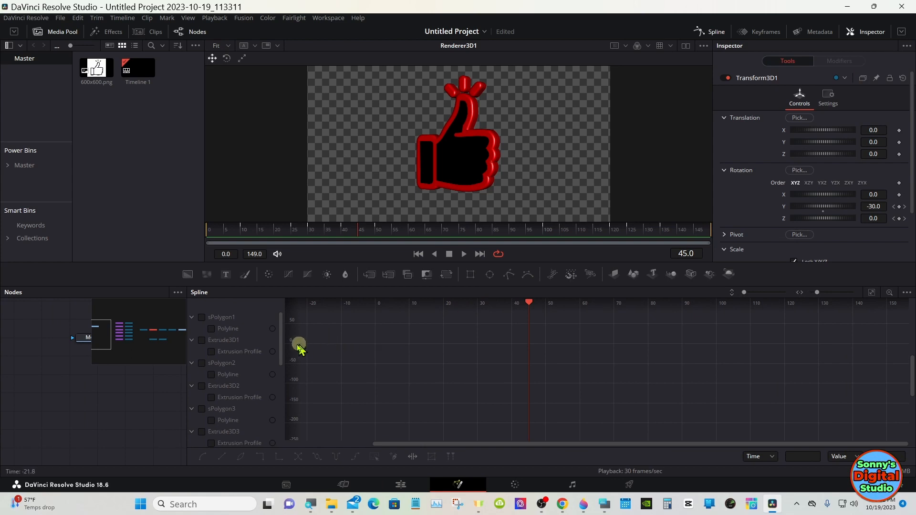
drag(280, 348, 280, 425)
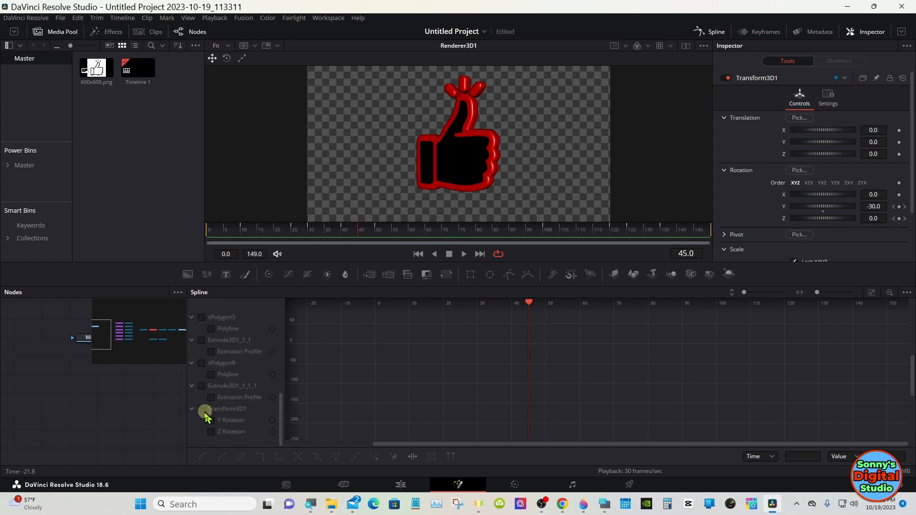
click(202, 410)
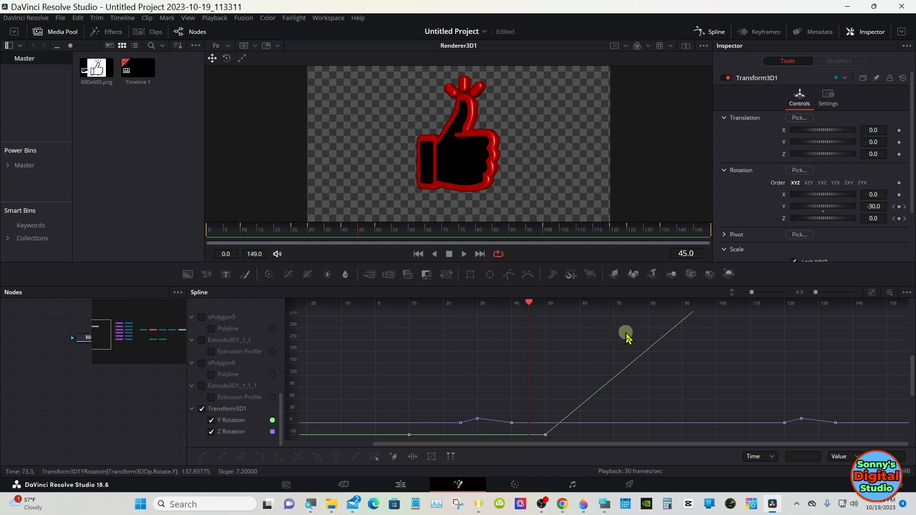
click(870, 293)
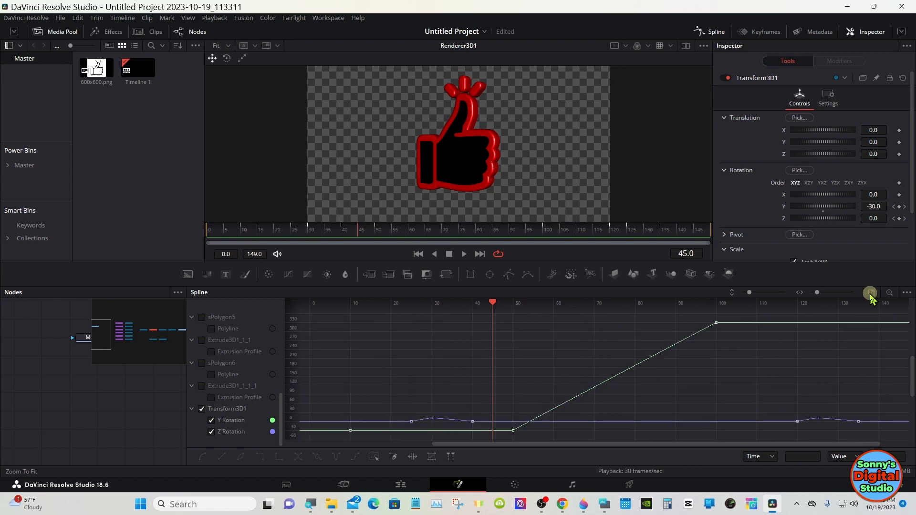
Select all keyframes on Transform3D1's rotation curves, flatten them to ease the motion, and close the Spline editor.
click(606, 506)
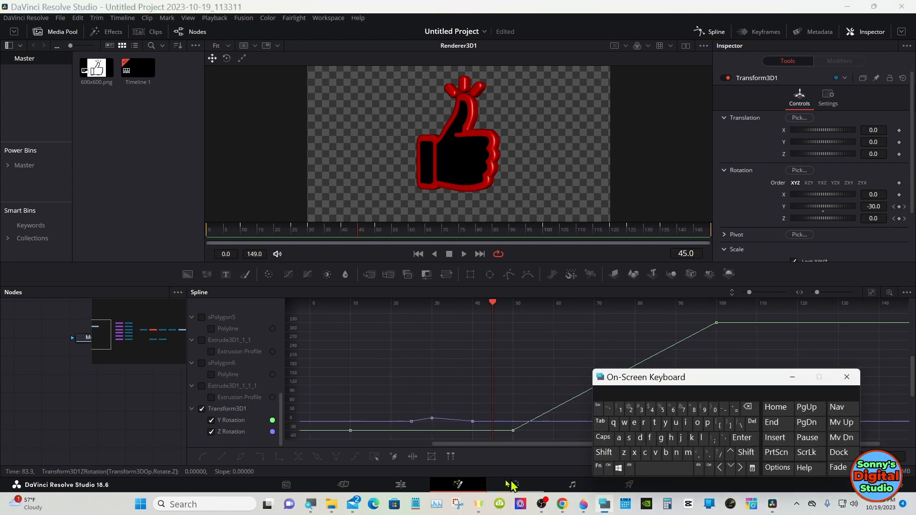
click(375, 457)
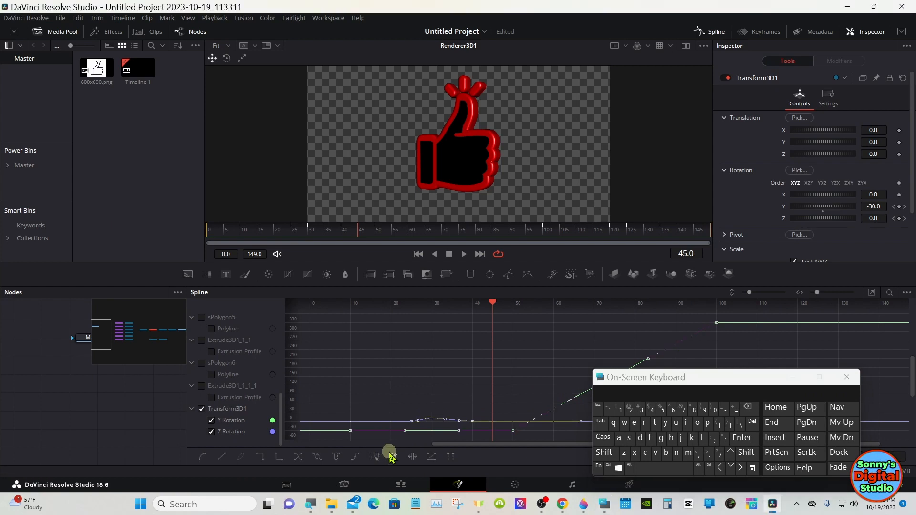
click(651, 438)
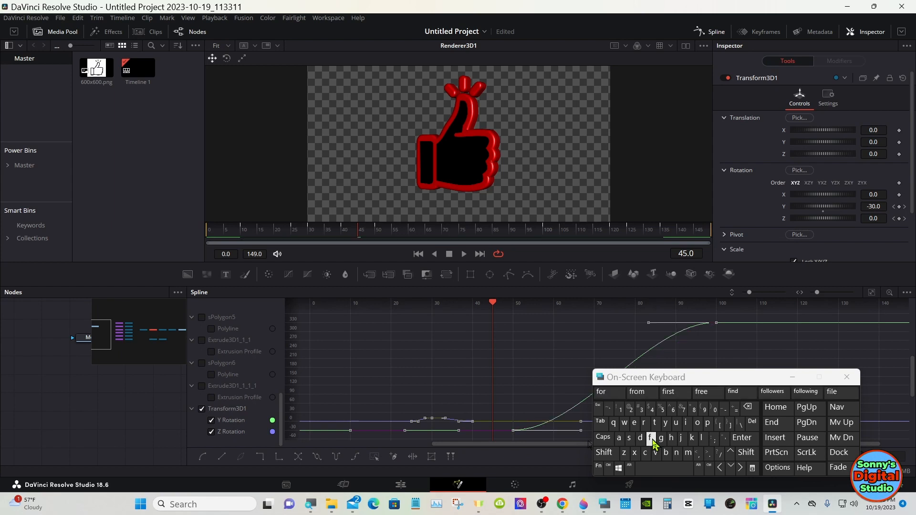
click(782, 378)
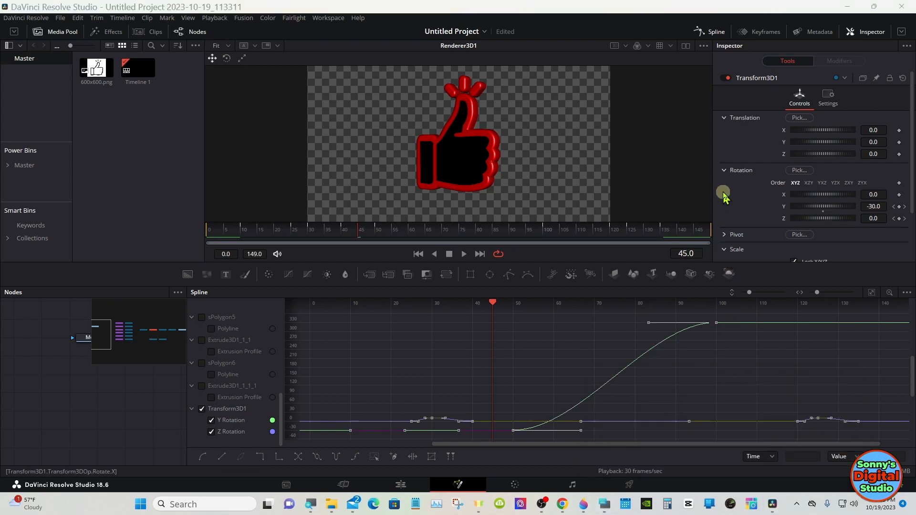
click(201, 408)
click(715, 31)
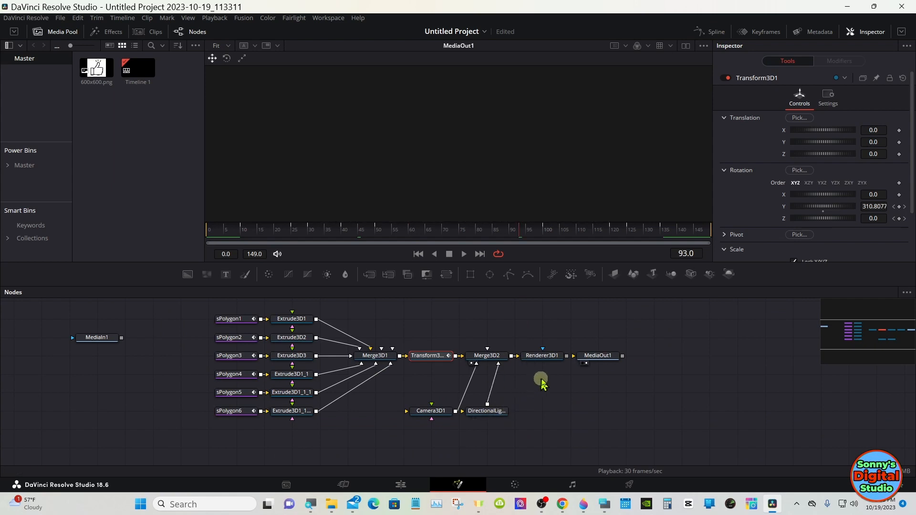
Connect Renderer3D1 to MediaOut1 and check the composition on the Edit page timeline.
drag(565, 360, 590, 355)
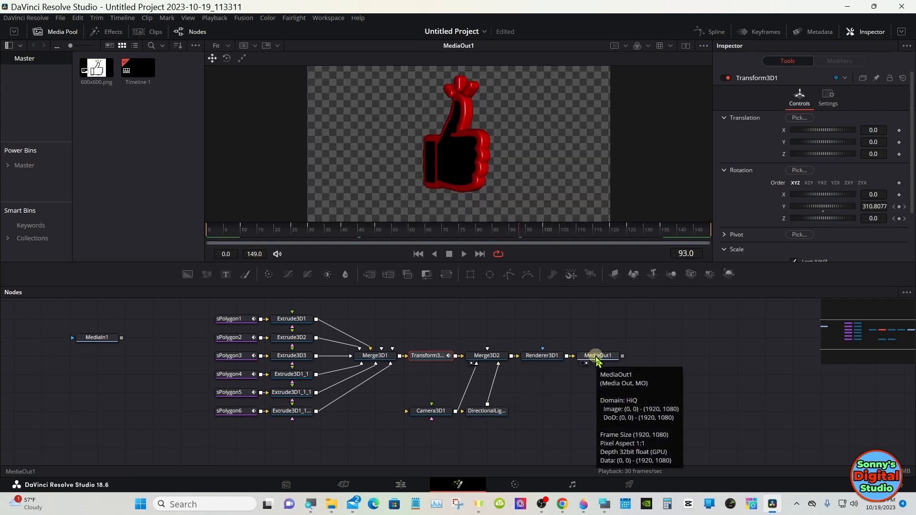
click(400, 484)
click(338, 400)
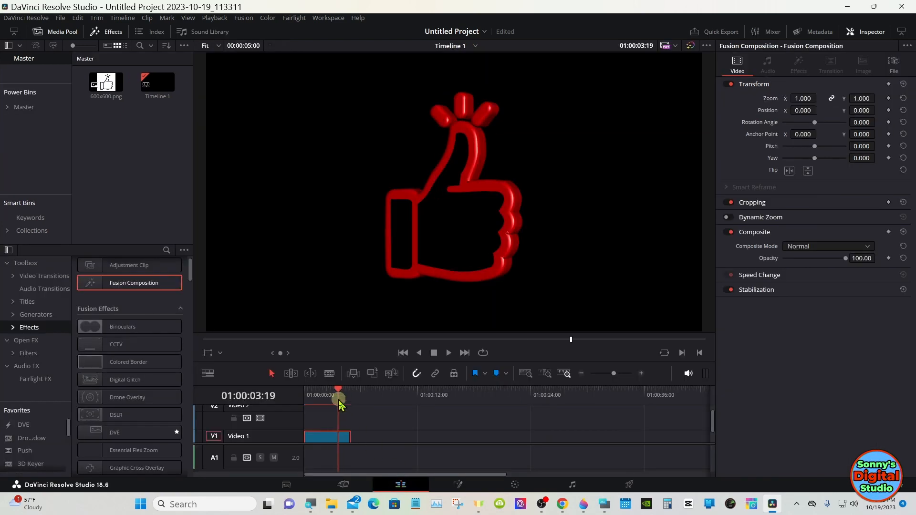
drag(338, 400, 316, 401)
Move the Fusion Composition clip up to Video 2 and place a Solid Color generator beneath it on Video 1.
drag(336, 435, 335, 418)
click(42, 316)
drag(128, 423, 323, 439)
Change the Solid Color background to dark blue and play the timeline from the start.
click(767, 88)
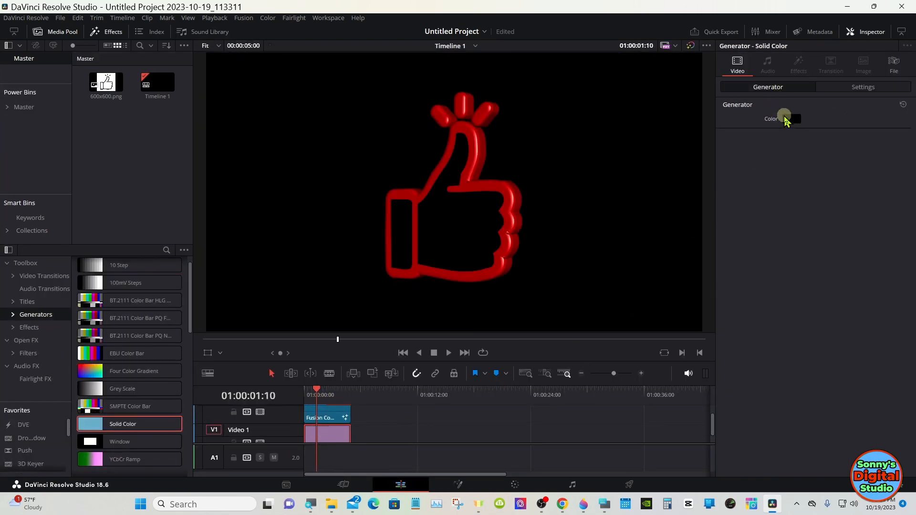
click(787, 119)
click(365, 190)
click(548, 324)
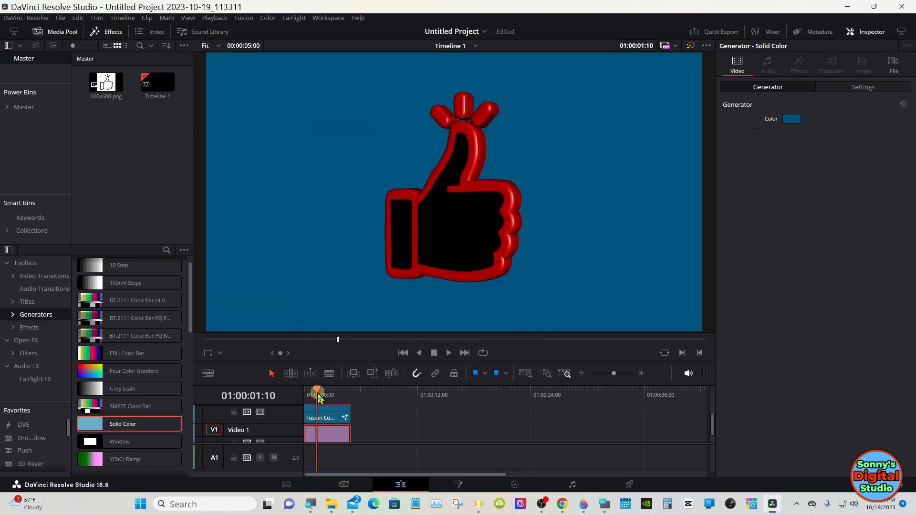
drag(316, 392, 304, 392)
click(448, 352)
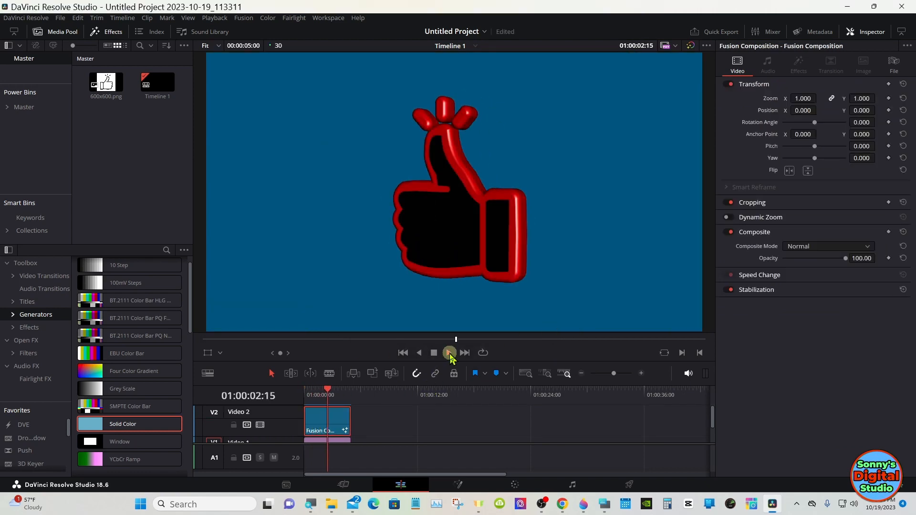
Return to the Fusion composition and set Extrude3D1's diffuse color to blue #5555ff.
click(457, 484)
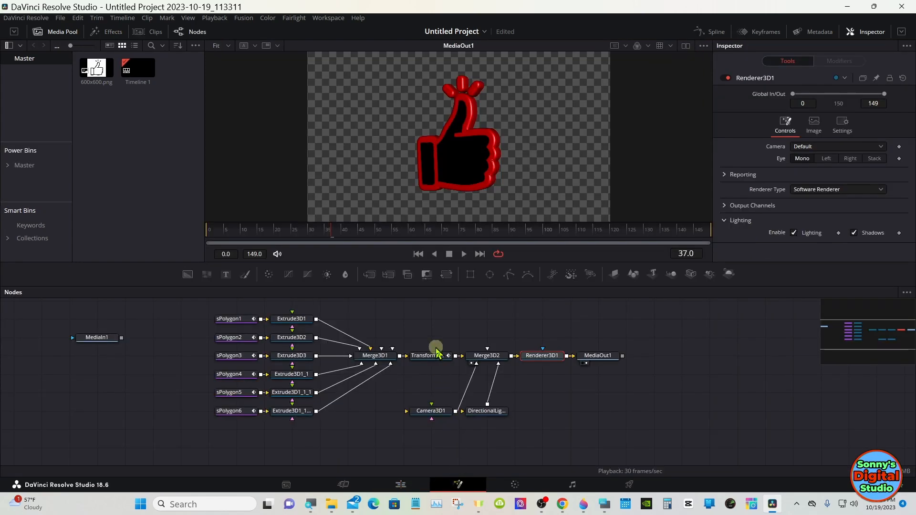
click(293, 321)
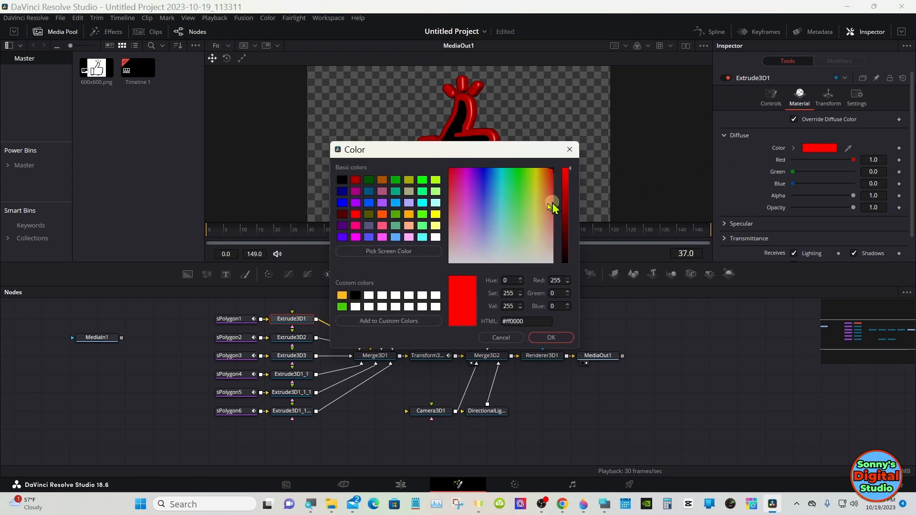
click(372, 237)
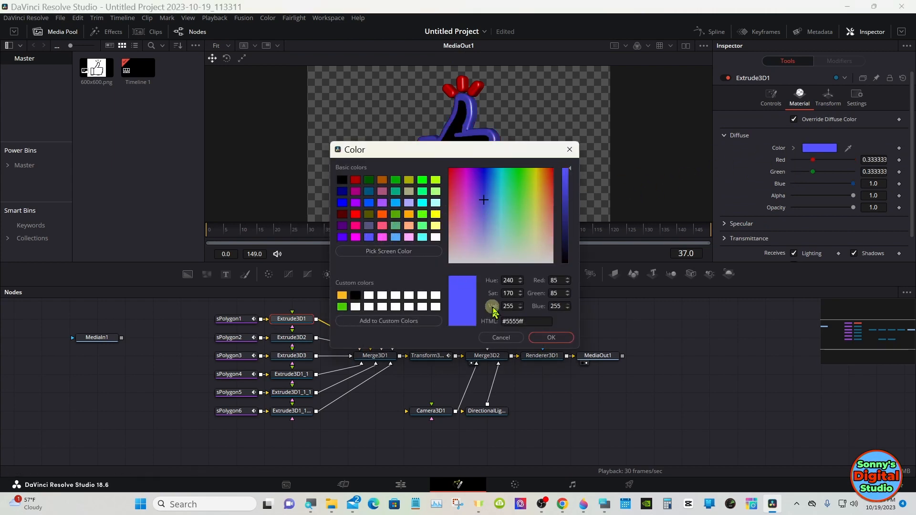
click(544, 337)
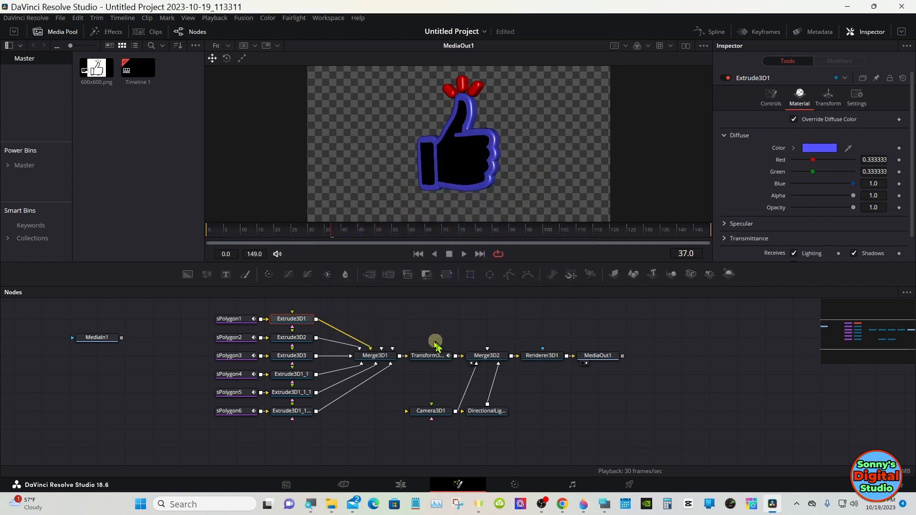
Set Extrude3D1_1's diffuse color to blue #5555ff.
click(301, 377)
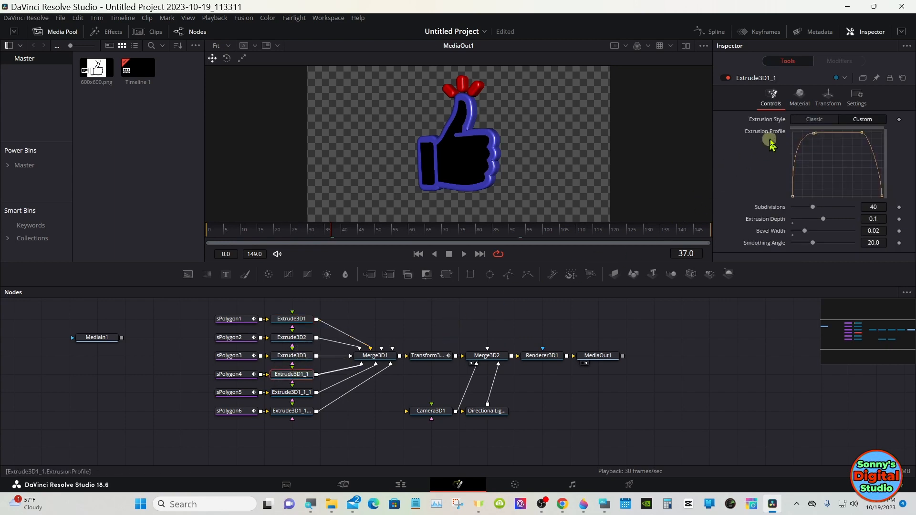
click(806, 106)
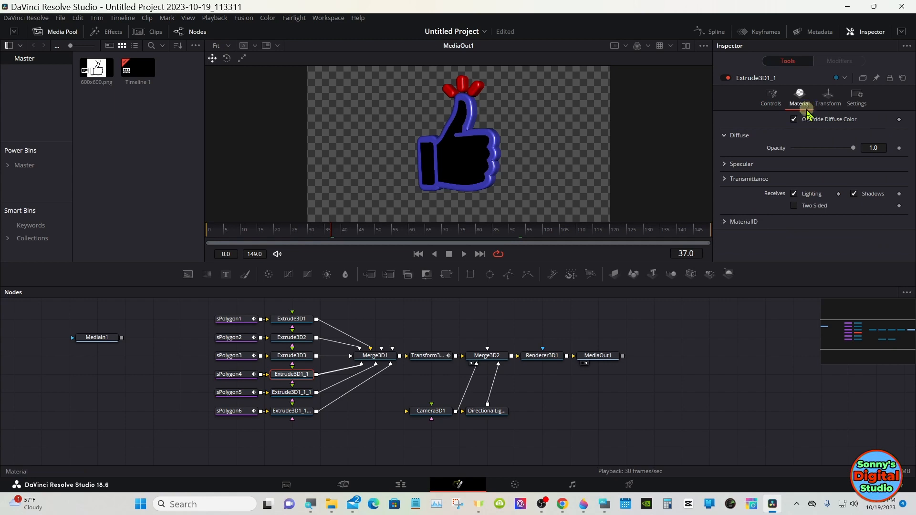
click(726, 138)
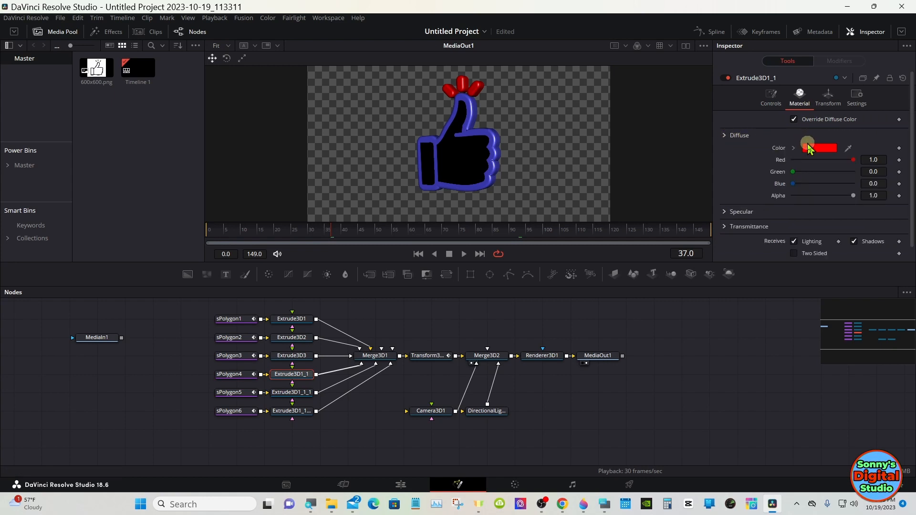
click(810, 148)
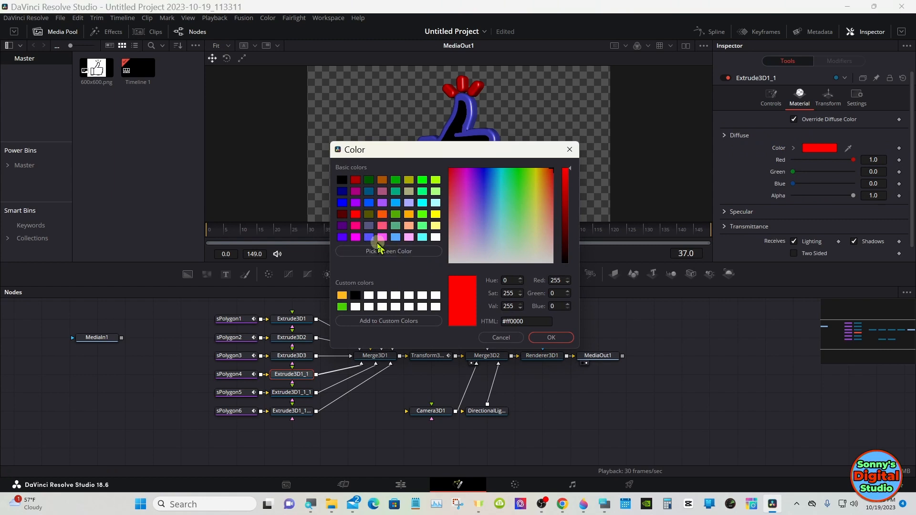
click(369, 238)
click(537, 338)
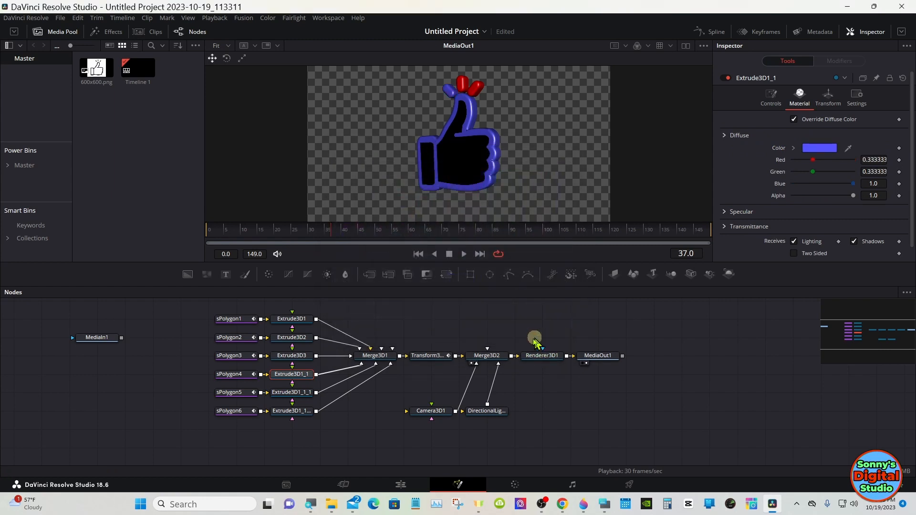
Set Extrude3D1_1_1's diffuse color to the same blue, #5555ff.
click(301, 393)
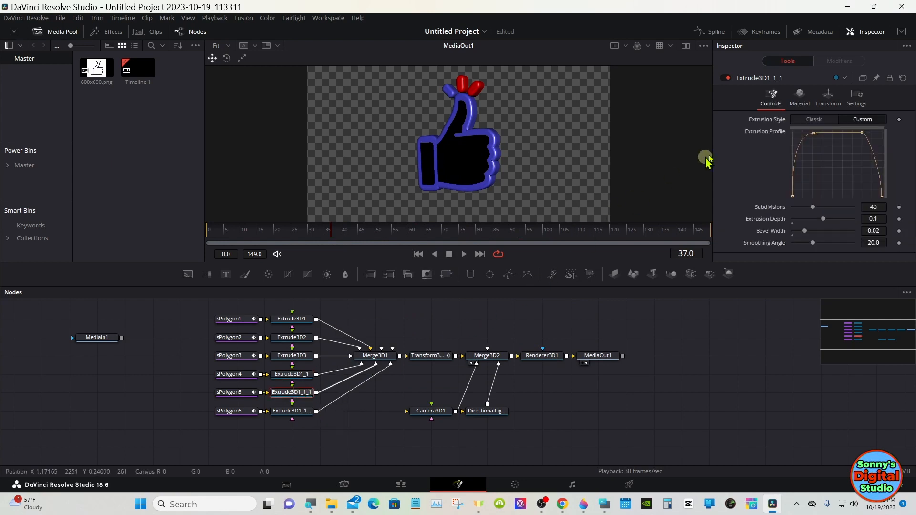
click(797, 109)
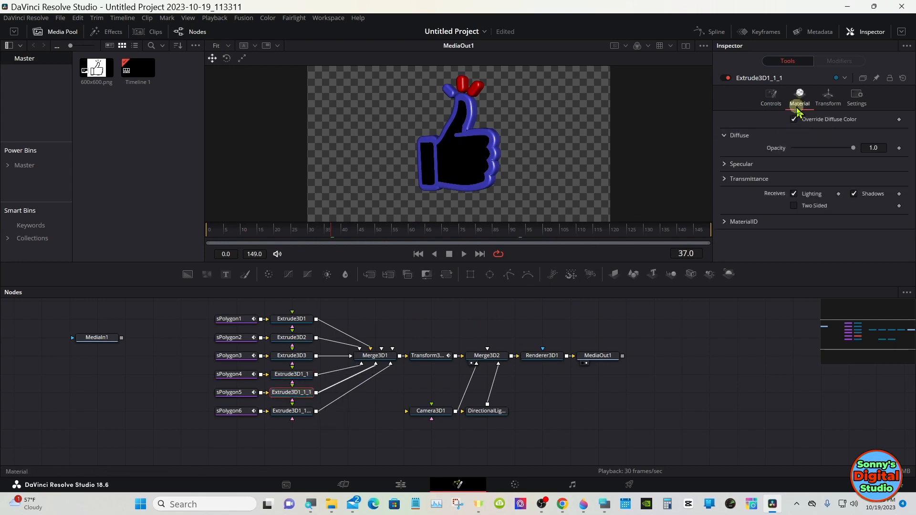
click(725, 135)
click(807, 150)
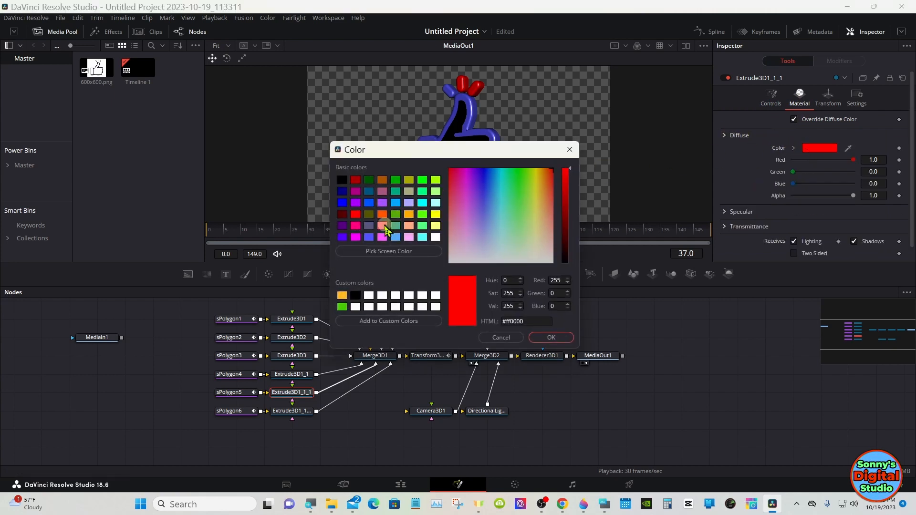
click(369, 237)
click(549, 337)
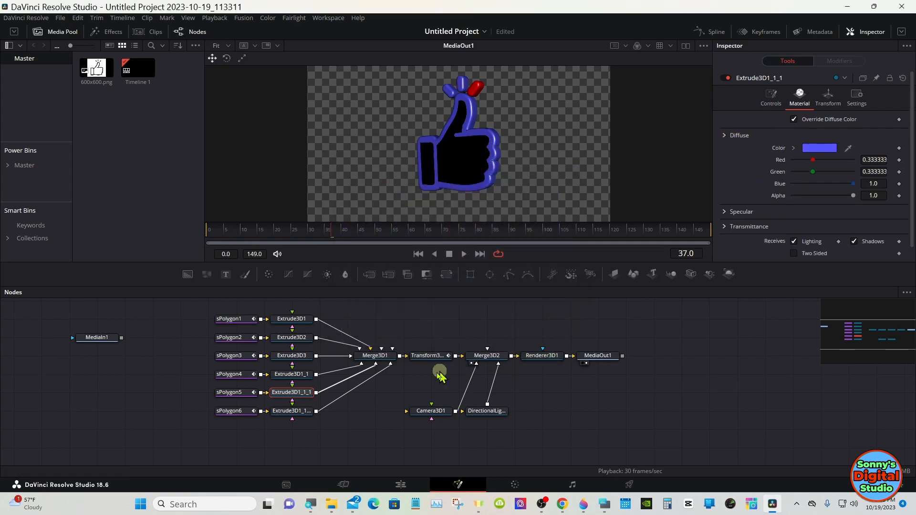
Set the diffuse color of the extrusion fed by sPolygon6 to blue #5555ff.
click(305, 414)
click(799, 103)
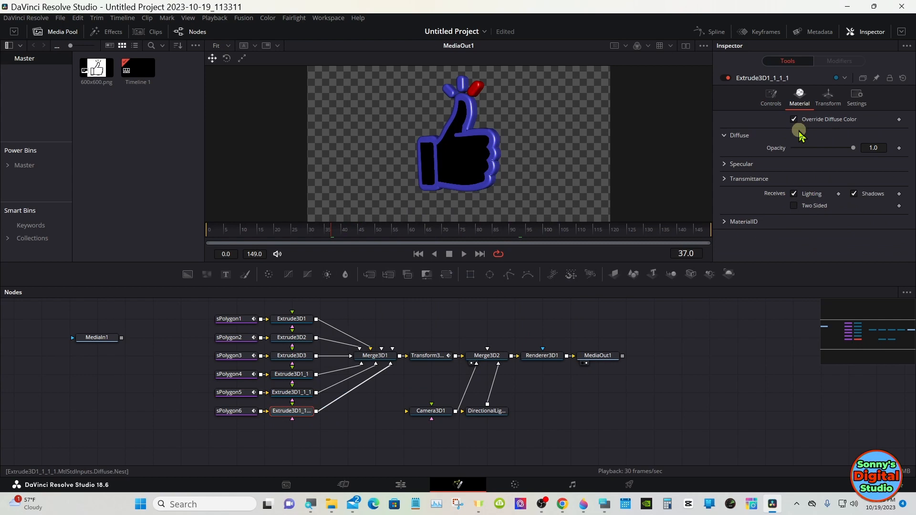
click(724, 135)
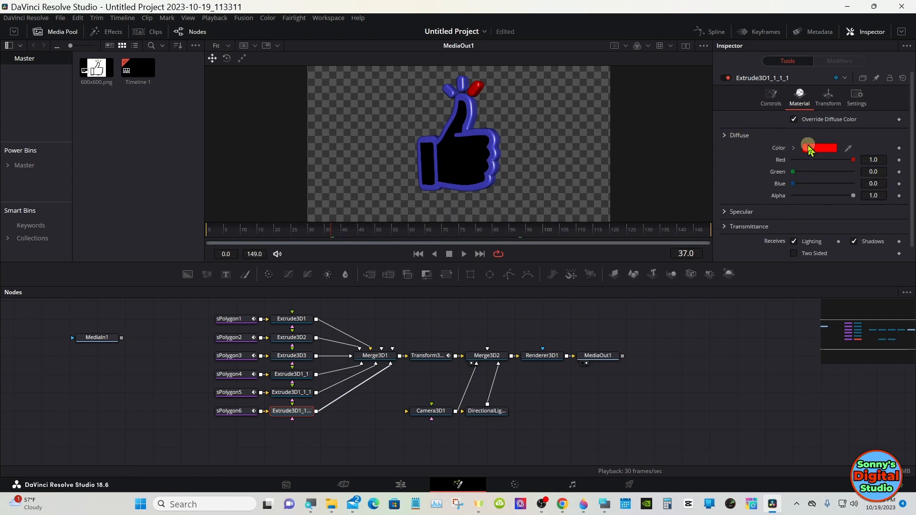
click(807, 148)
click(369, 237)
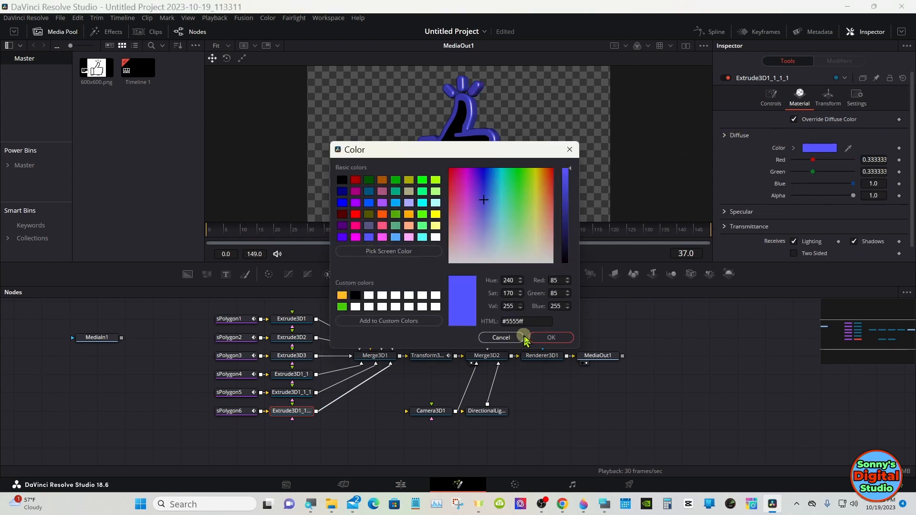
click(548, 338)
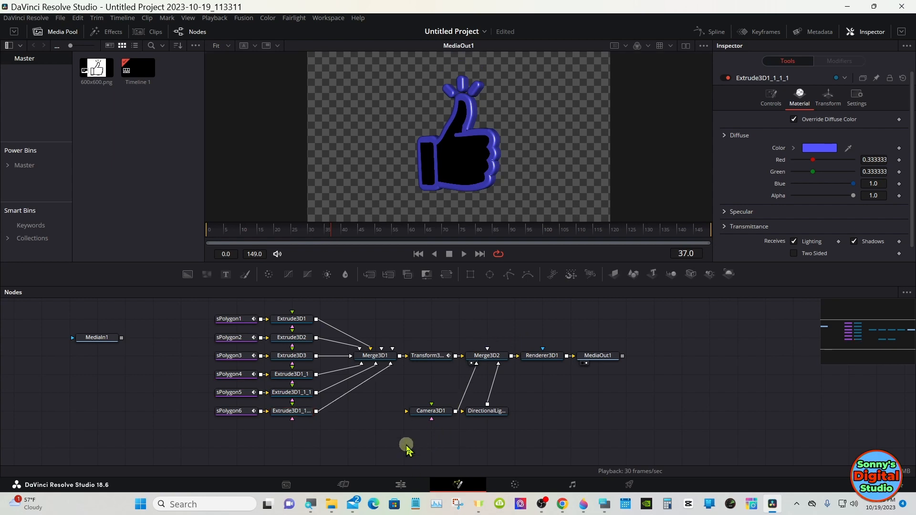
Return to the Edit page and open the color selection of the Solid Color background on Video 1.
click(401, 484)
drag(323, 395, 319, 394)
click(332, 445)
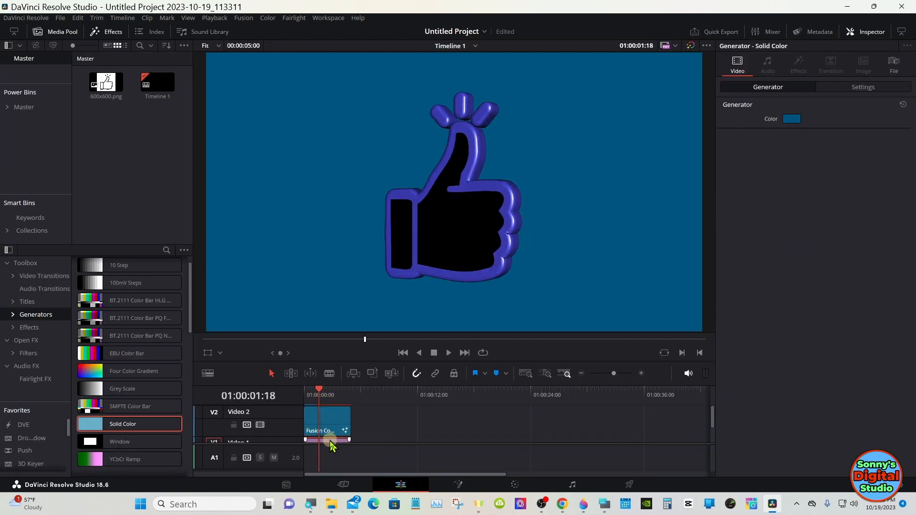
click(789, 119)
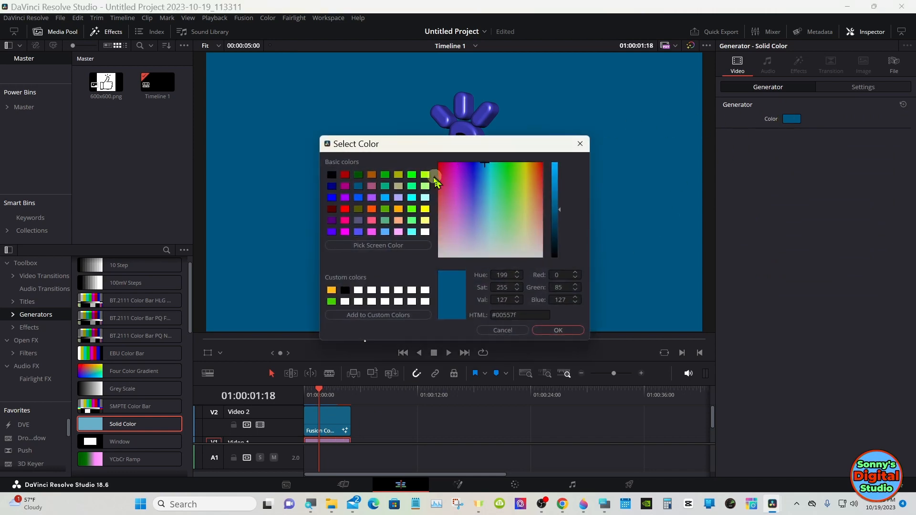
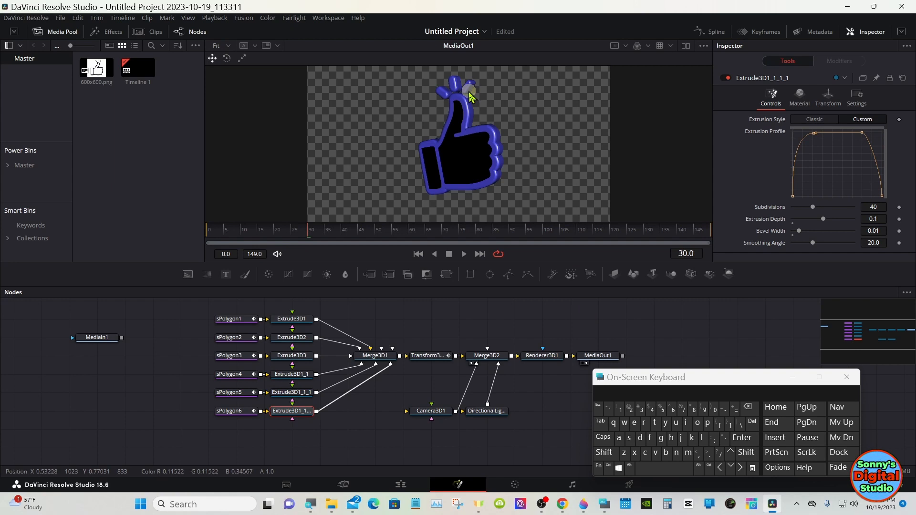
Set the bevel width of Extrude3D1_1_1 in the Fusion composition to 0.01.
click(305, 396)
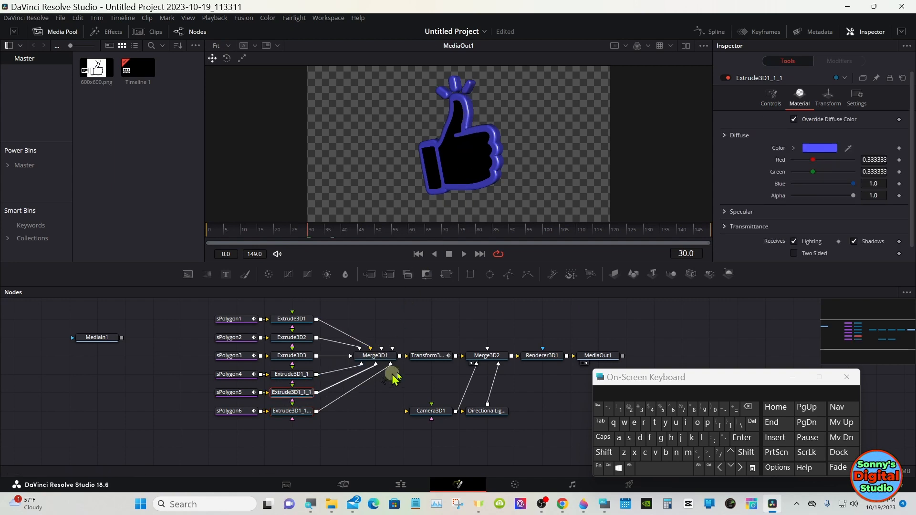
click(768, 100)
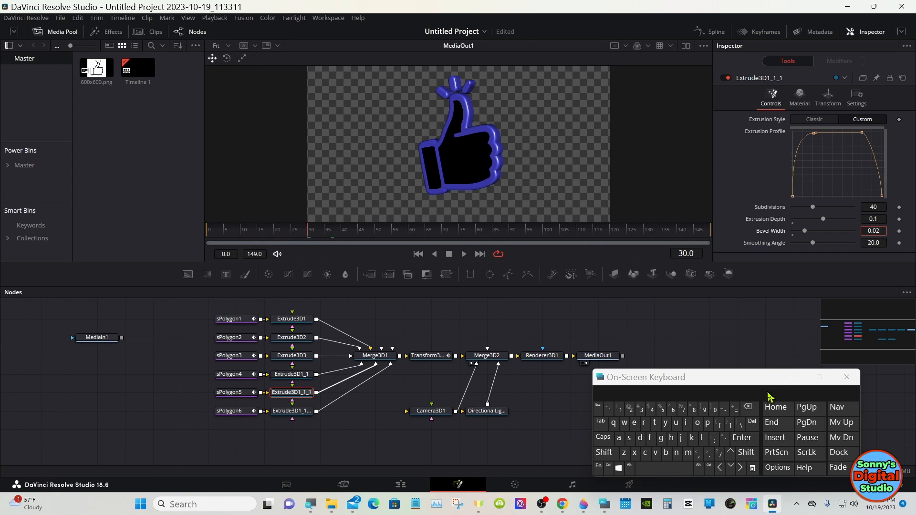
click(752, 409)
click(620, 409)
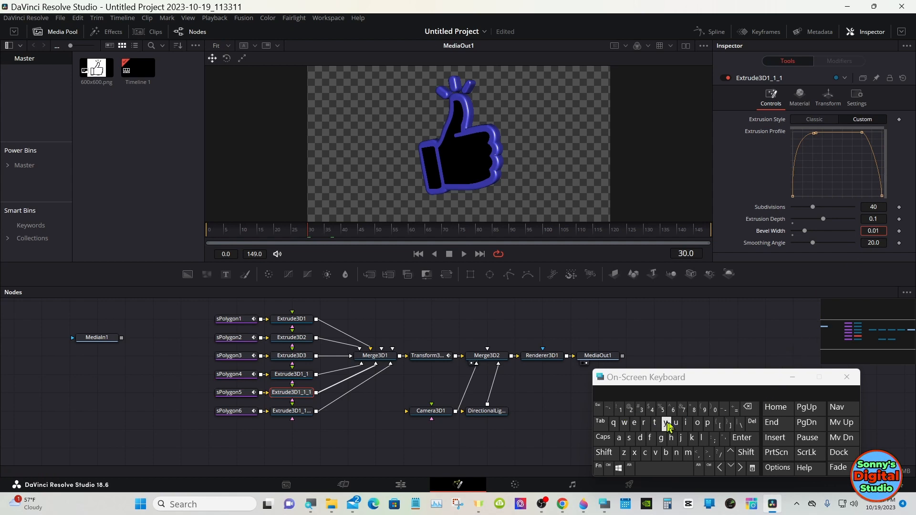
click(742, 438)
Set Extrude3D1_1's bevel width to 0.01 and close the on-screen keyboard.
click(292, 374)
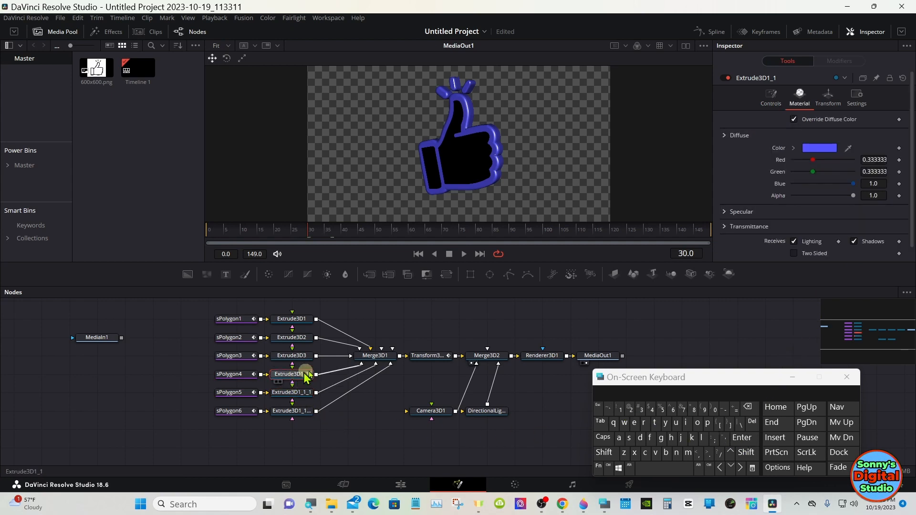
click(770, 98)
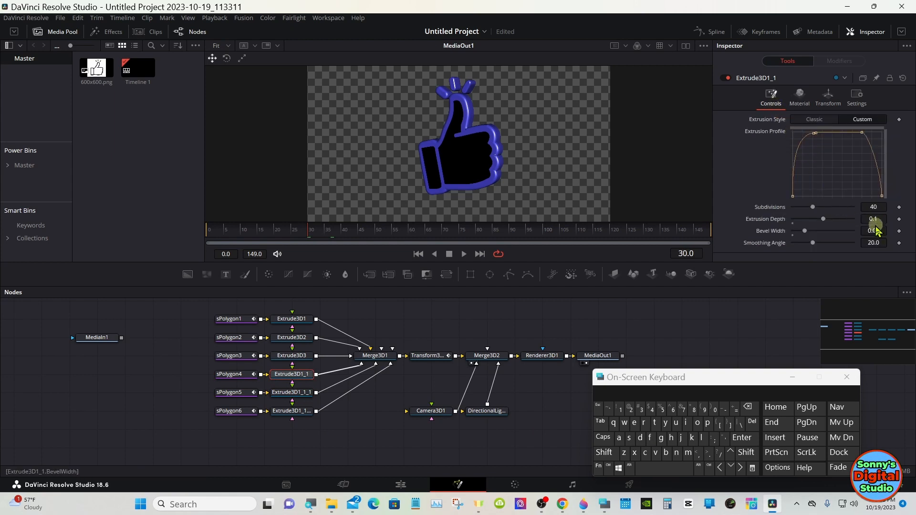
click(873, 230)
click(747, 407)
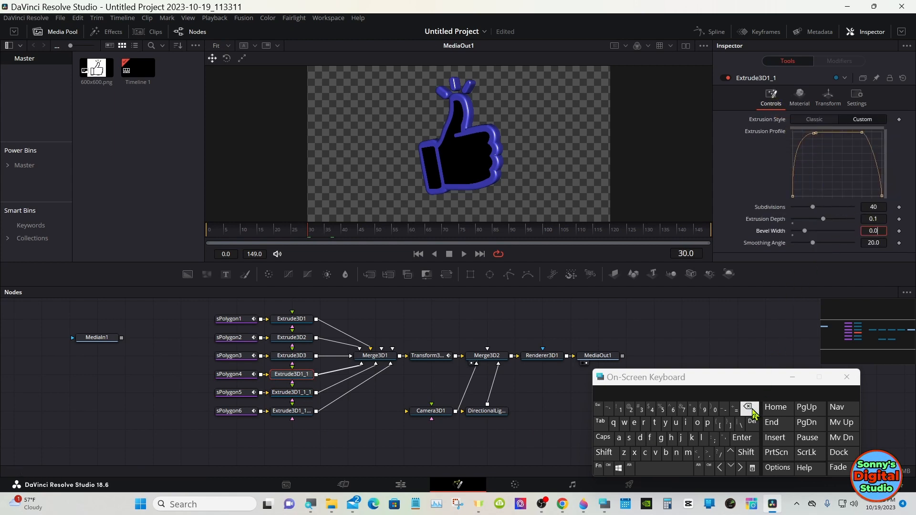
click(620, 410)
click(742, 437)
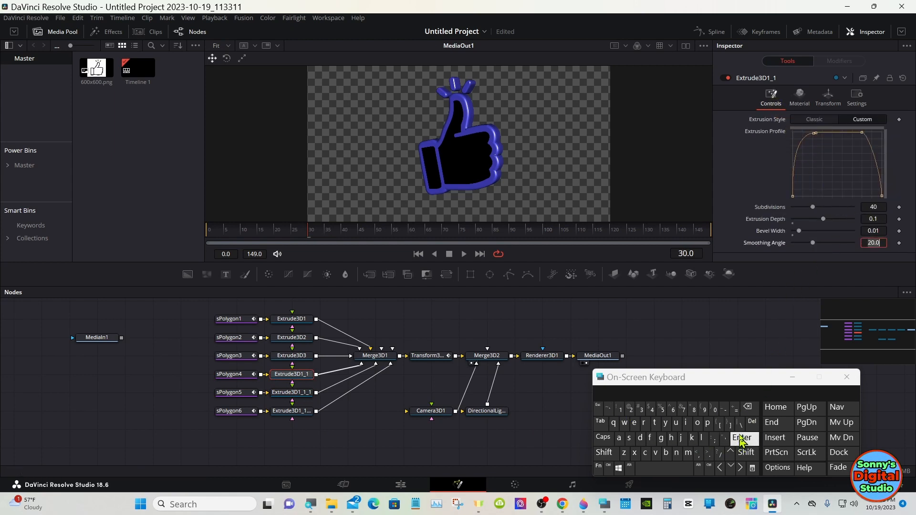
click(846, 377)
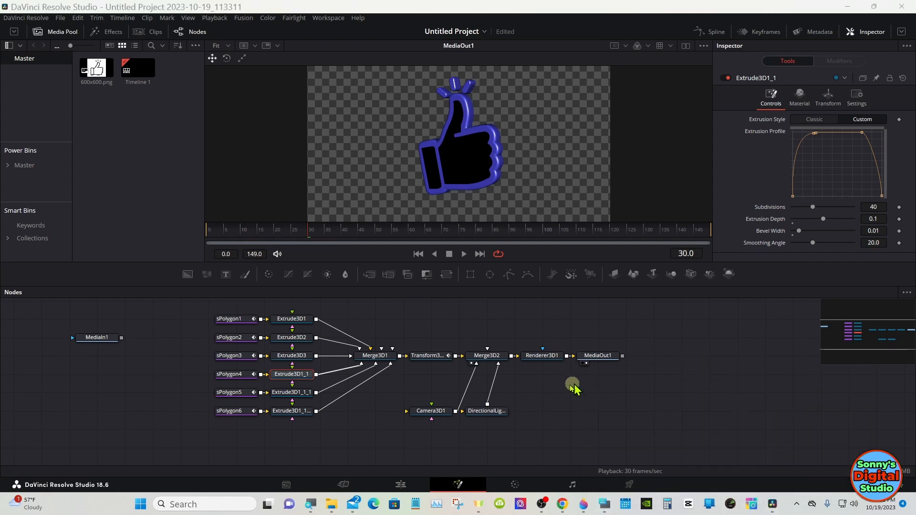
Scrub the timeline on the Edit page, and return to the Fusion composition at frame 5.
click(401, 485)
mouse_move(314, 395)
mouse_down()
mouse_move(334, 394)
mouse_move(322, 402)
mouse_up()
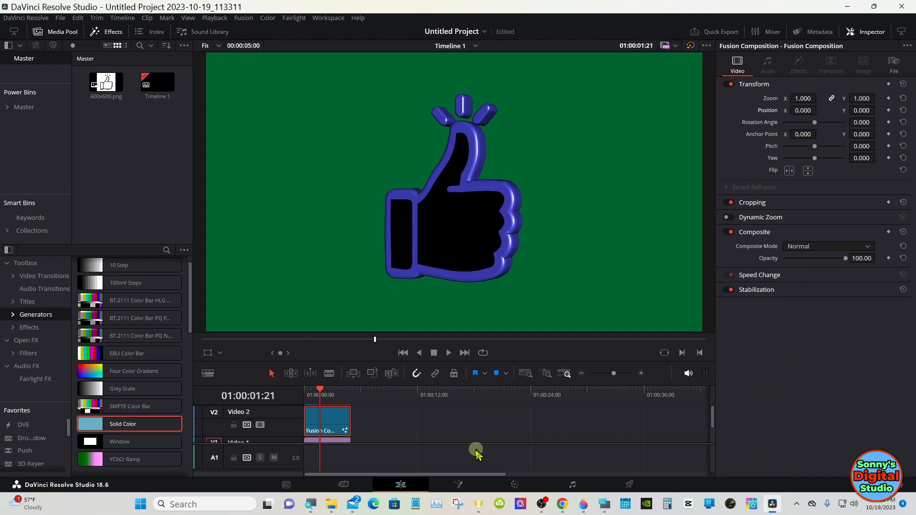
click(458, 485)
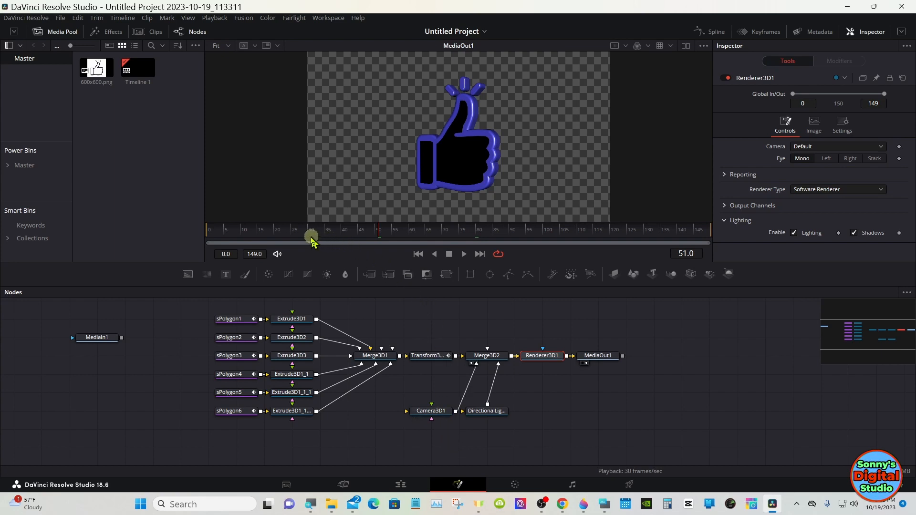
click(271, 236)
drag(271, 236, 226, 237)
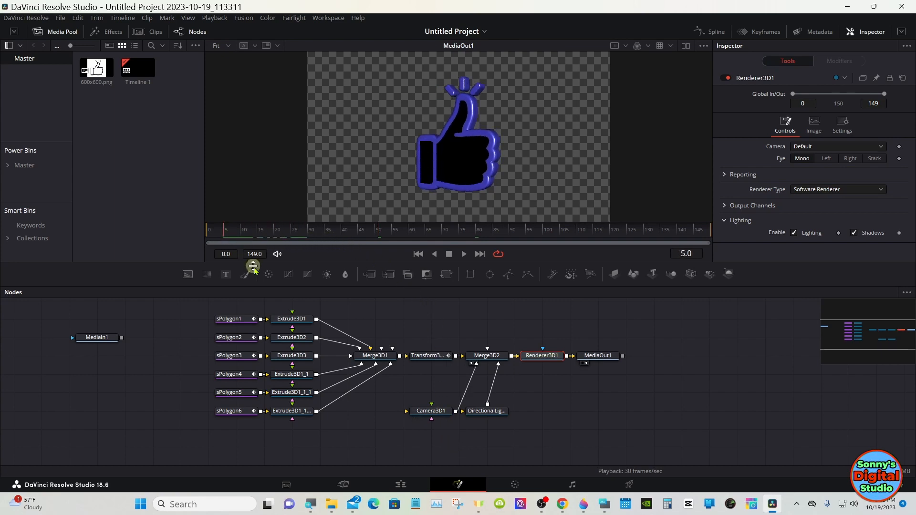
With the Inspector at full height, enable Use Target for Camera3D1 and check the result on the Edit page.
click(428, 355)
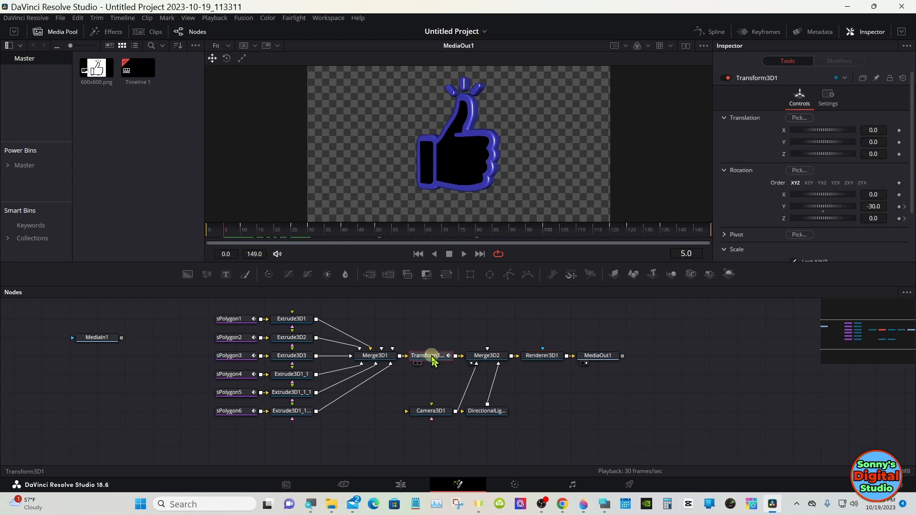
click(902, 32)
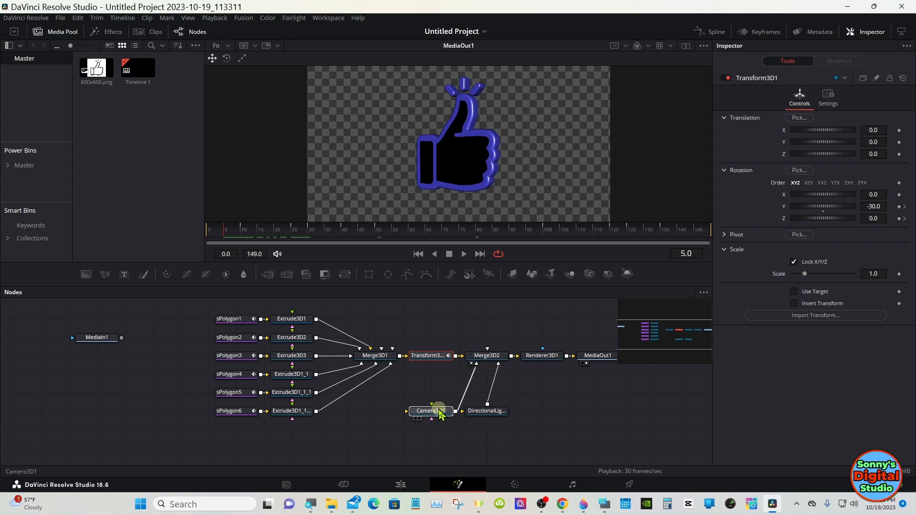
click(440, 414)
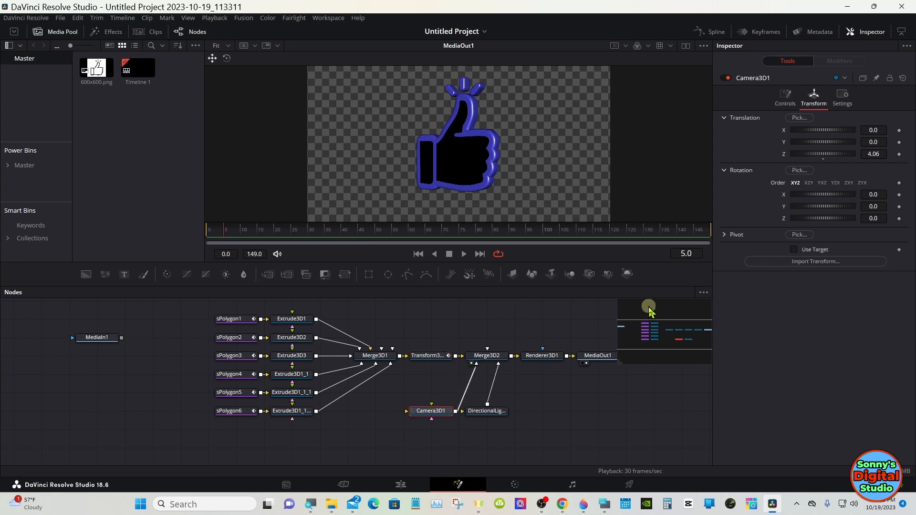
click(793, 251)
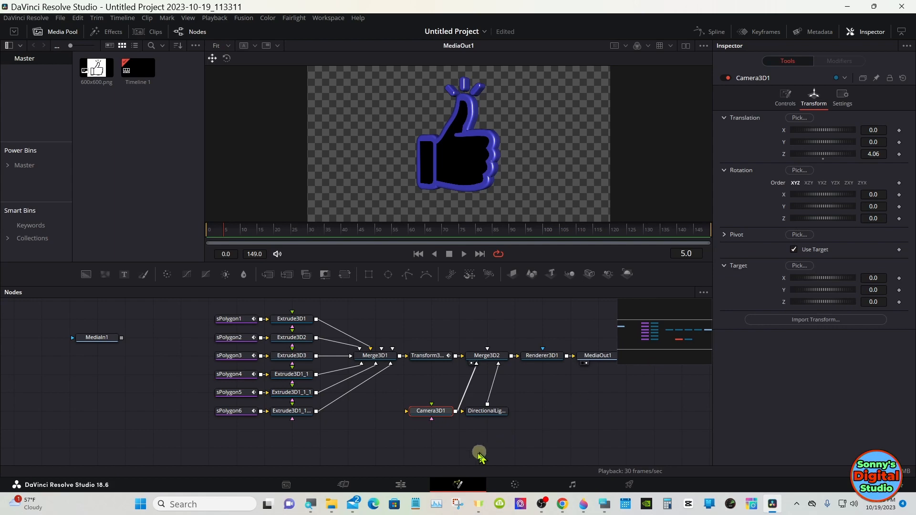
click(402, 485)
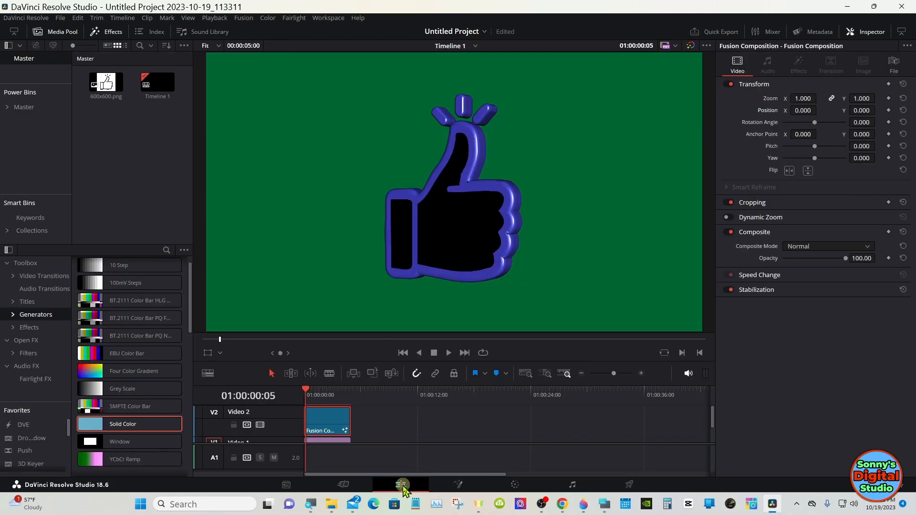
In the Fusion composition, add an Ambient Light node connected to Merge3D2.
click(460, 487)
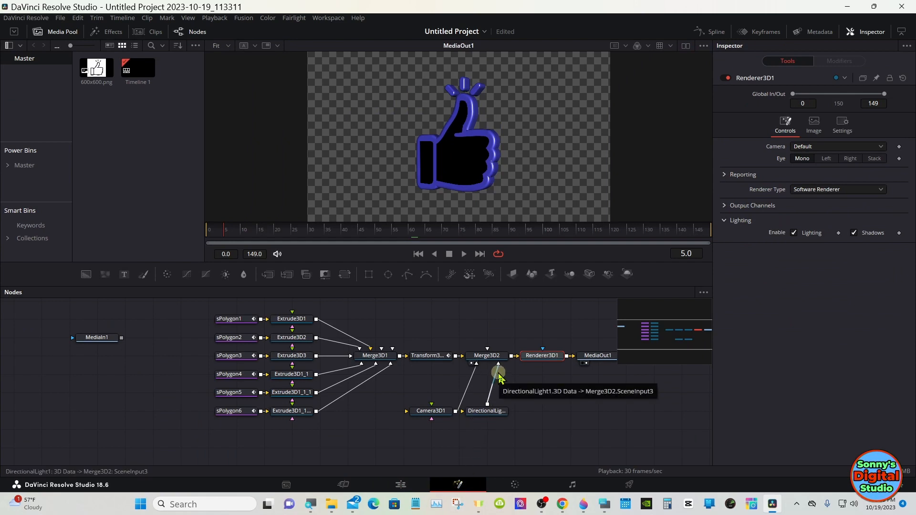
click(604, 504)
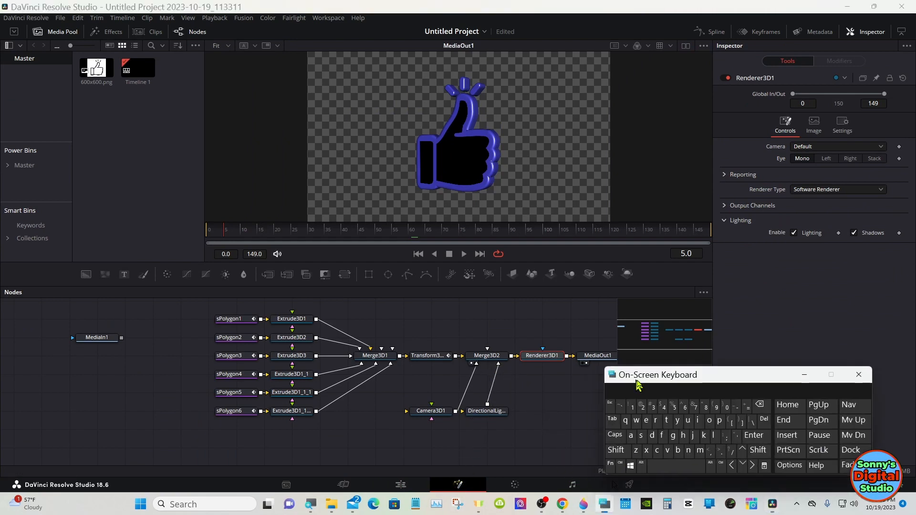
drag(637, 383, 670, 375)
click(494, 356)
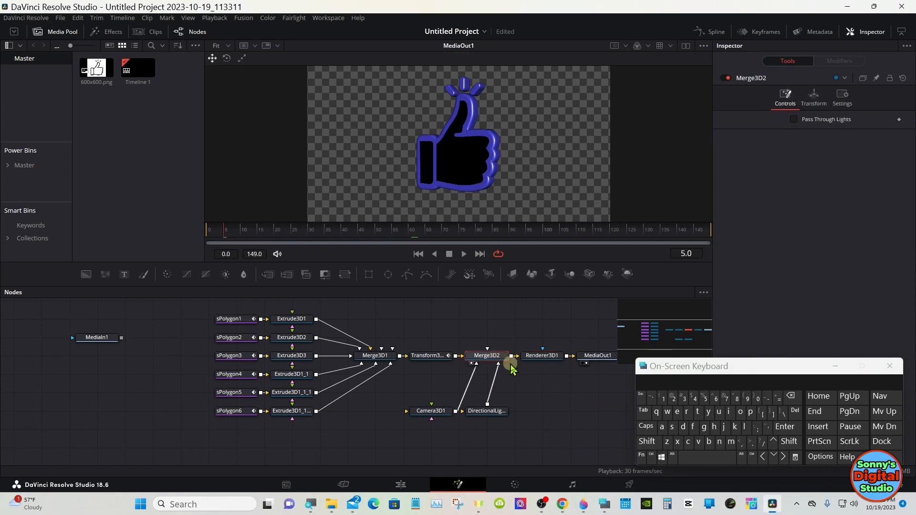
click(647, 441)
click(706, 457)
click(661, 426)
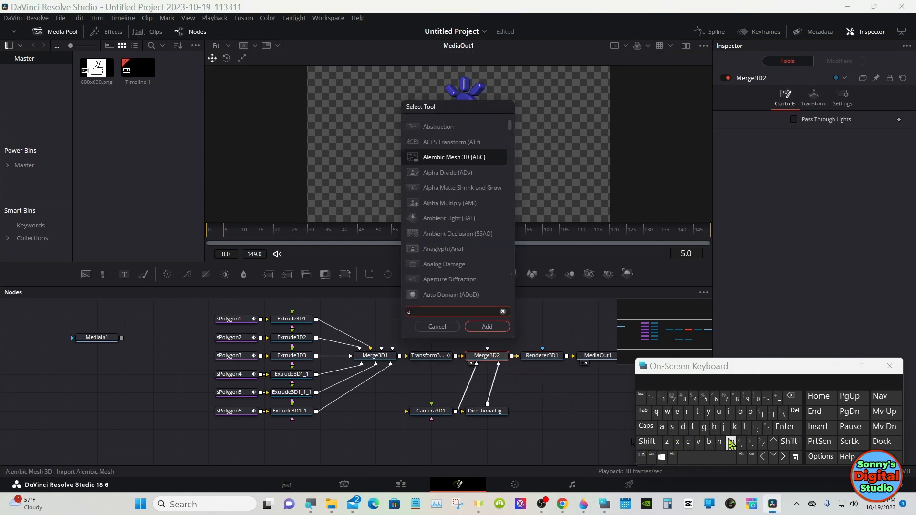
click(730, 441)
click(709, 442)
click(460, 127)
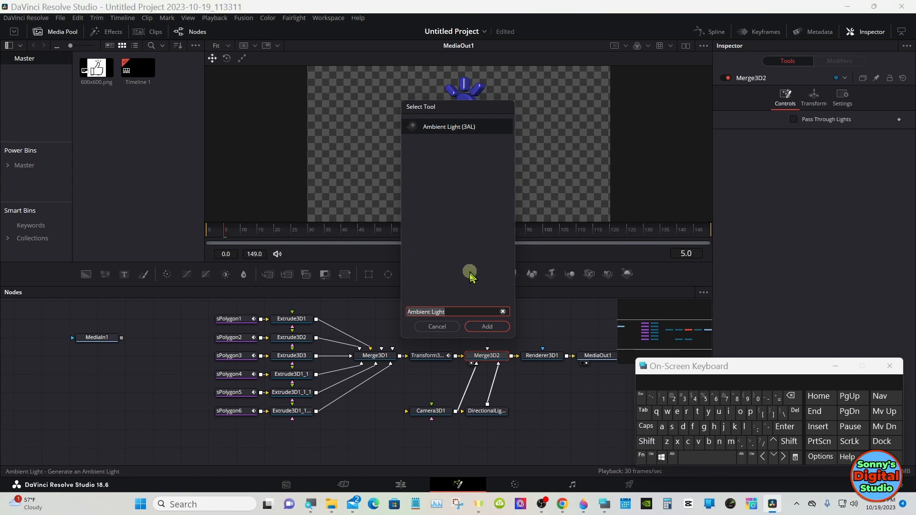
click(480, 326)
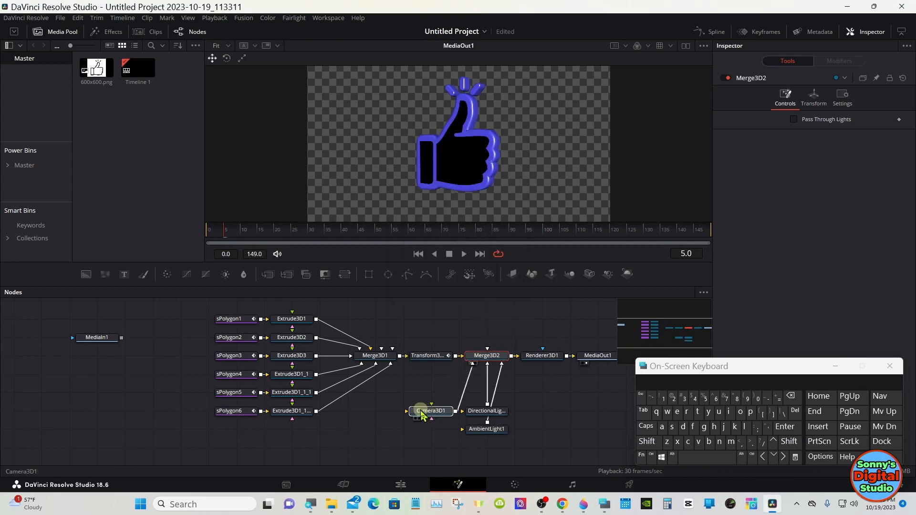
Arrange Camera3D1, DirectionalLight1 and AmbientLight1 in a row below Merge3D2, and set the ambient light's intensity to 0.2.
drag(420, 411, 394, 413)
drag(472, 413, 514, 422)
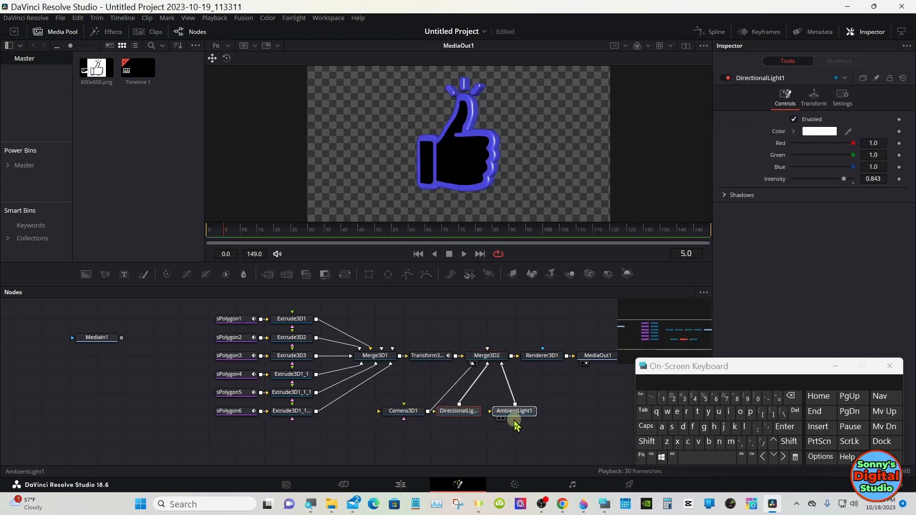
click(515, 423)
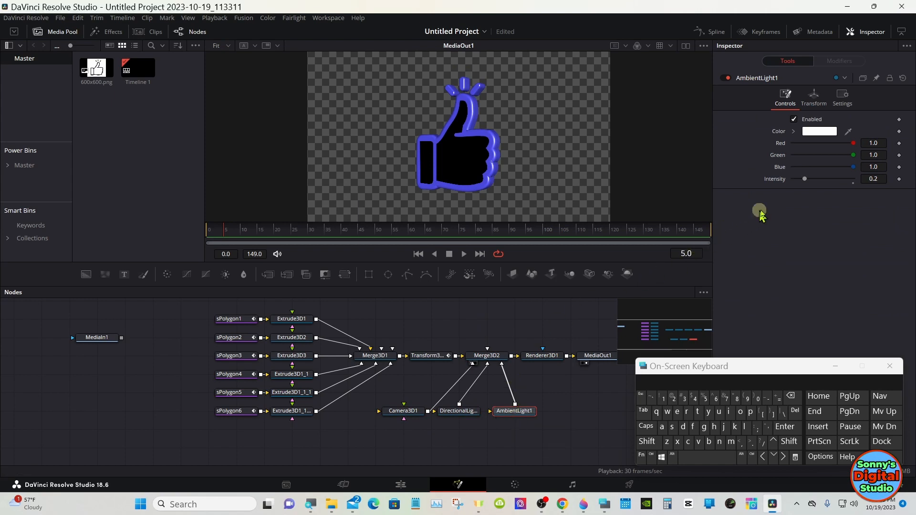
mouse_move(807, 183)
mouse_down()
mouse_move(829, 180)
mouse_move(805, 186)
mouse_up()
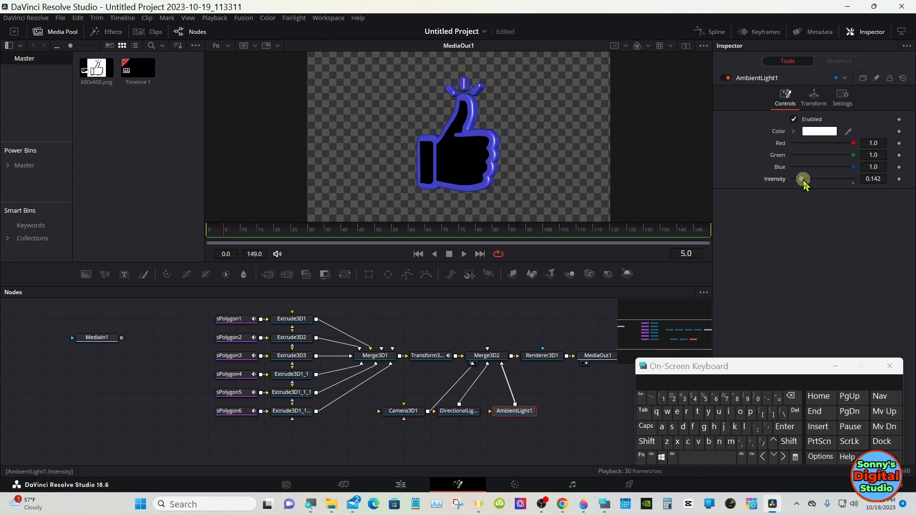
click(880, 178)
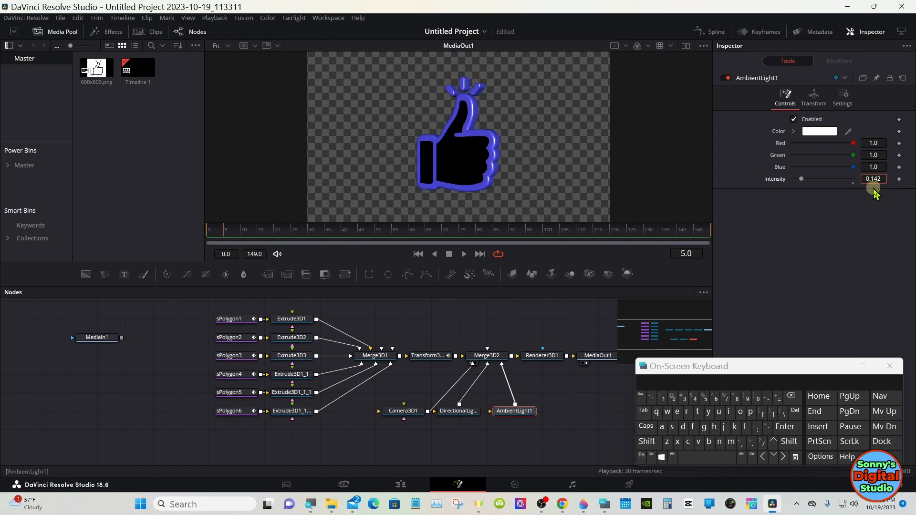
click(790, 399)
click(672, 397)
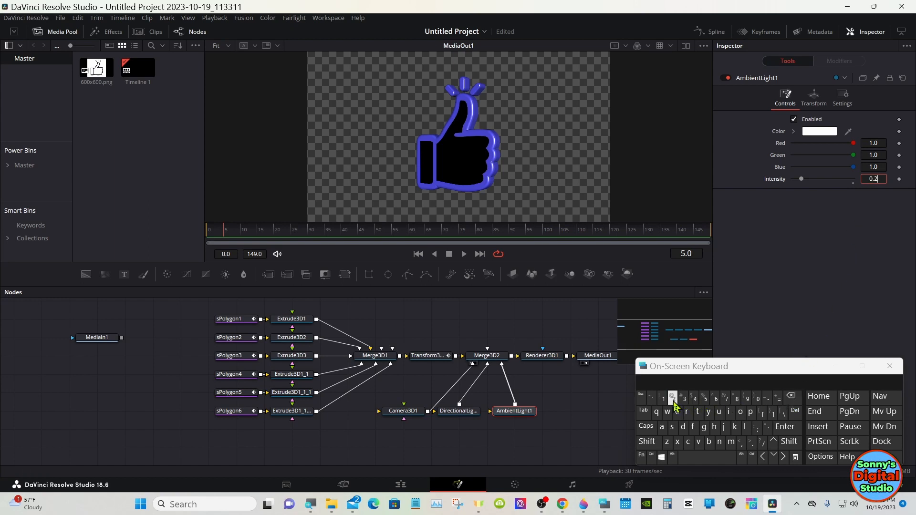
click(784, 428)
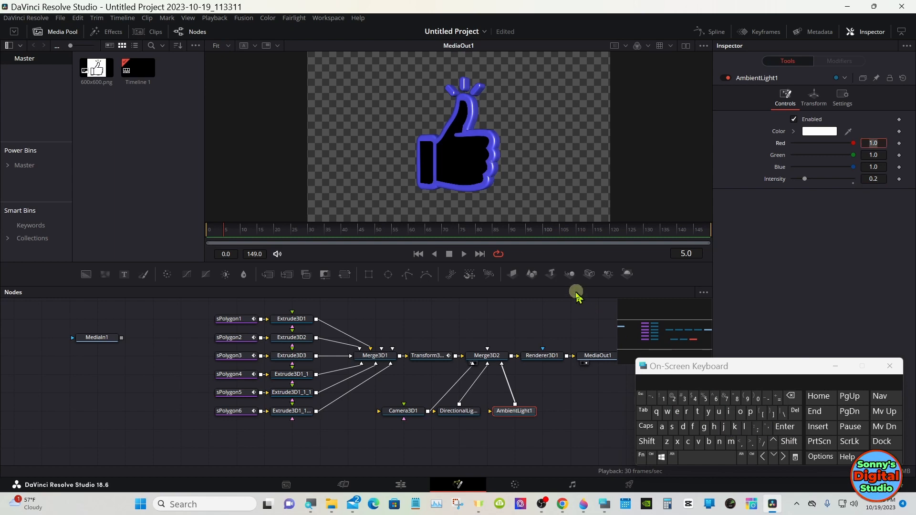
Review the ambient-lit thumbs-up on the Edit page by scrubbing the clip, and return to the Fusion composition.
click(402, 485)
drag(354, 394, 319, 396)
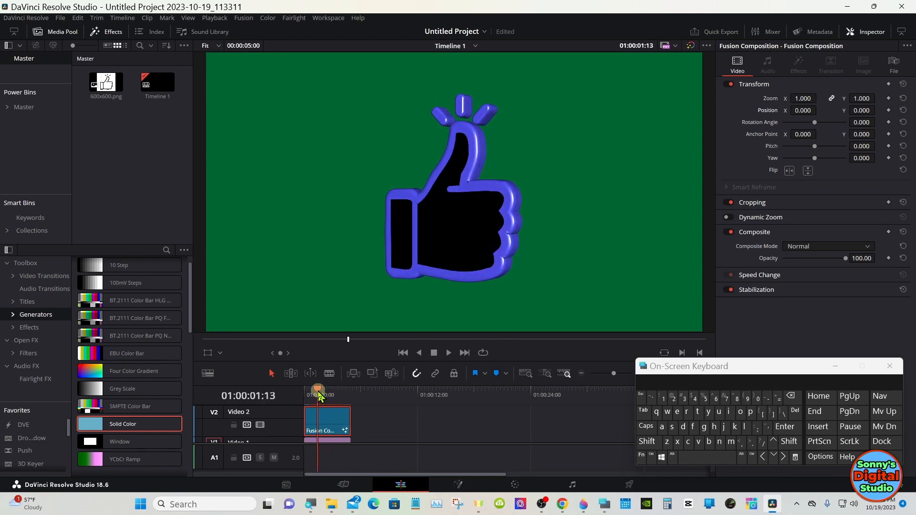
click(459, 484)
click(446, 454)
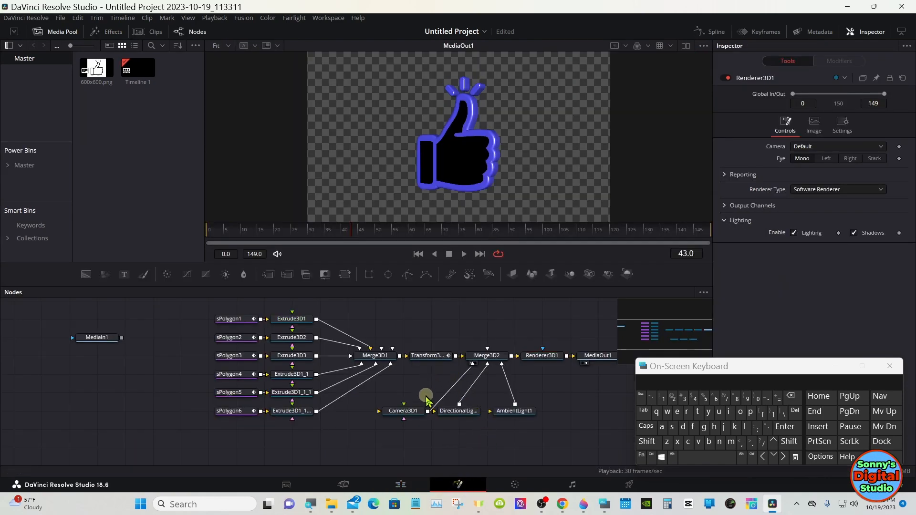
Set Camera3D1's Z translation to 8.55 and its target Y to 0.841, checking the framing in an enlarged viewer.
click(416, 413)
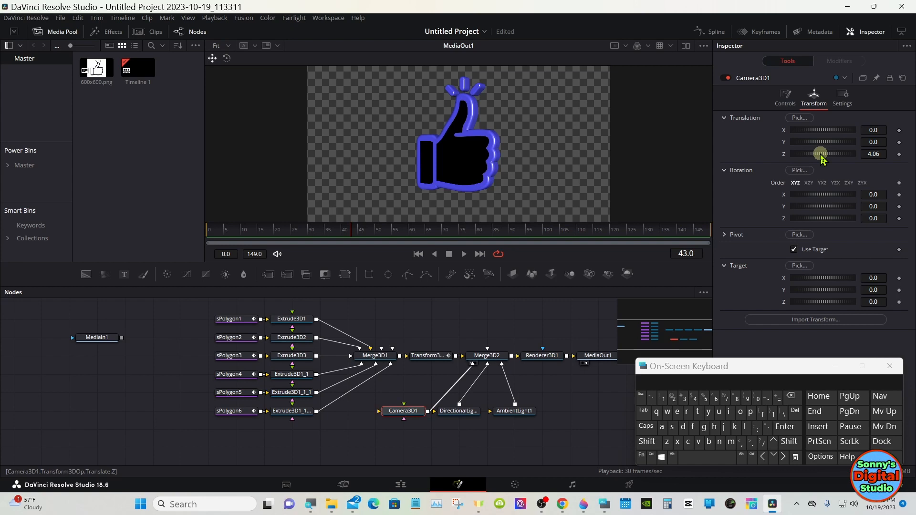
drag(821, 158, 836, 164)
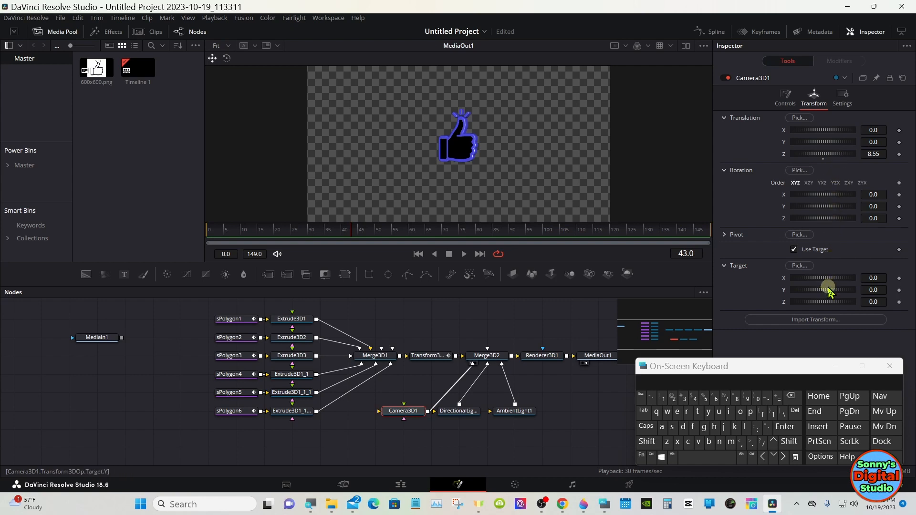
drag(829, 289, 826, 294)
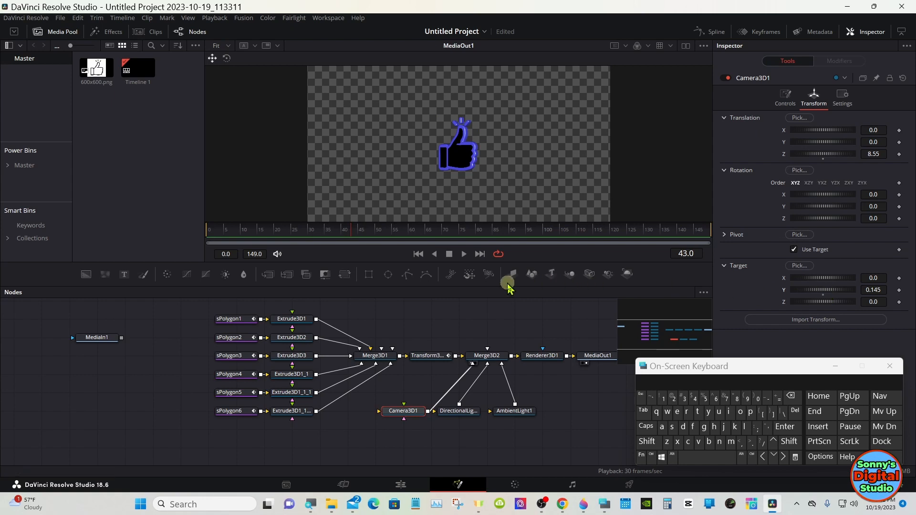
drag(508, 285, 509, 437)
drag(813, 291, 829, 304)
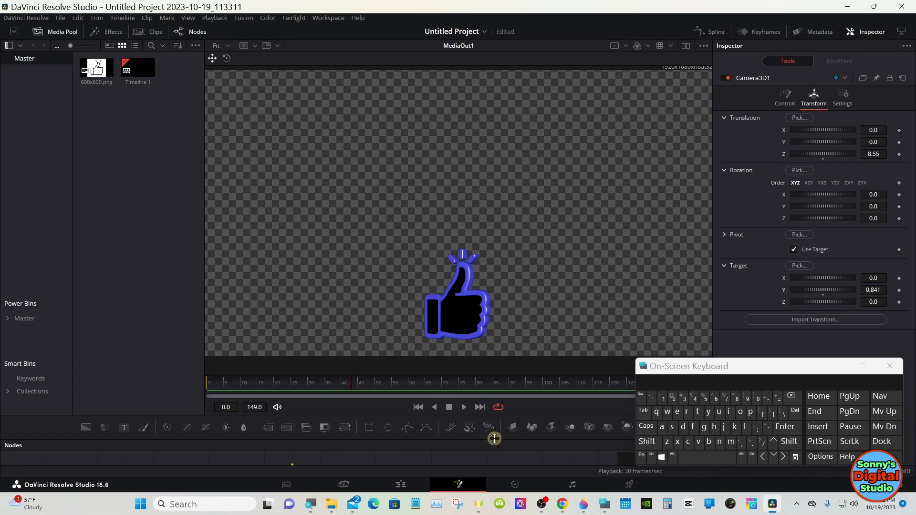
drag(494, 438, 495, 255)
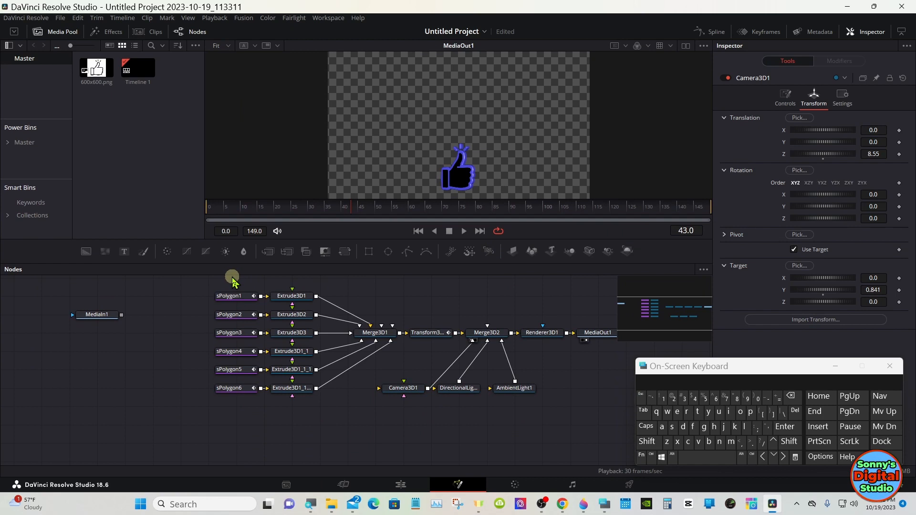
Group every node except MediaIn1 and MediaOut1, and position the group between those two nodes.
drag(232, 277, 535, 410)
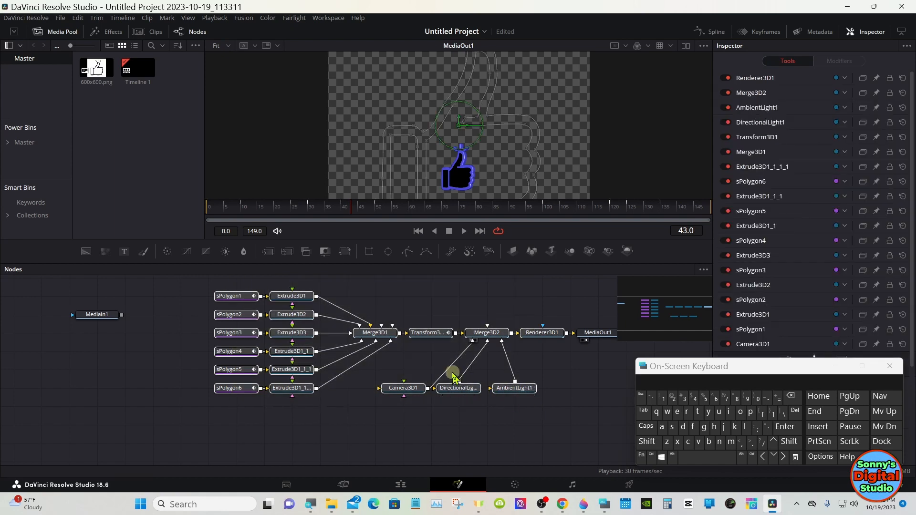
right_click(429, 338)
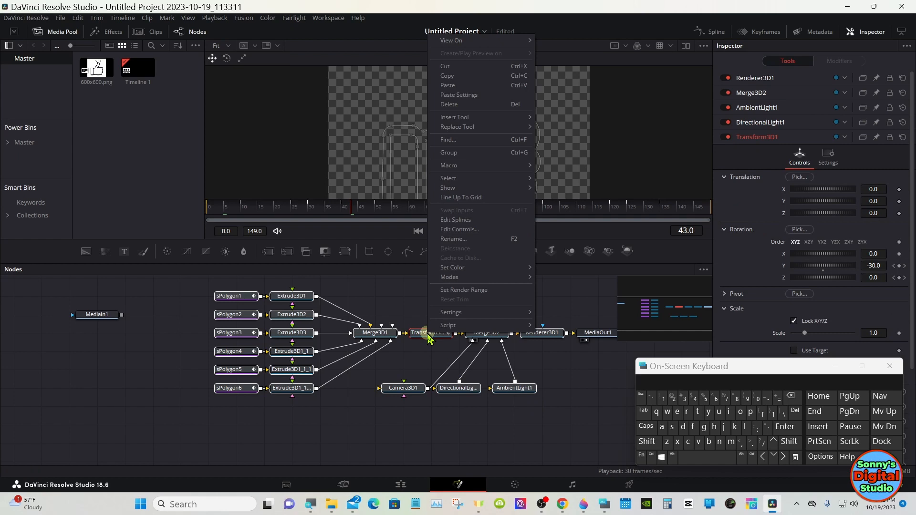
click(464, 159)
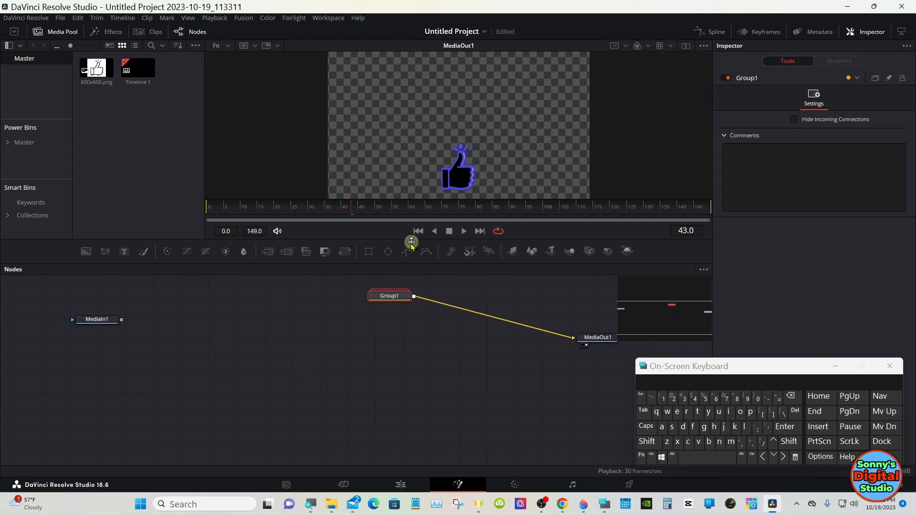
drag(390, 296, 350, 354)
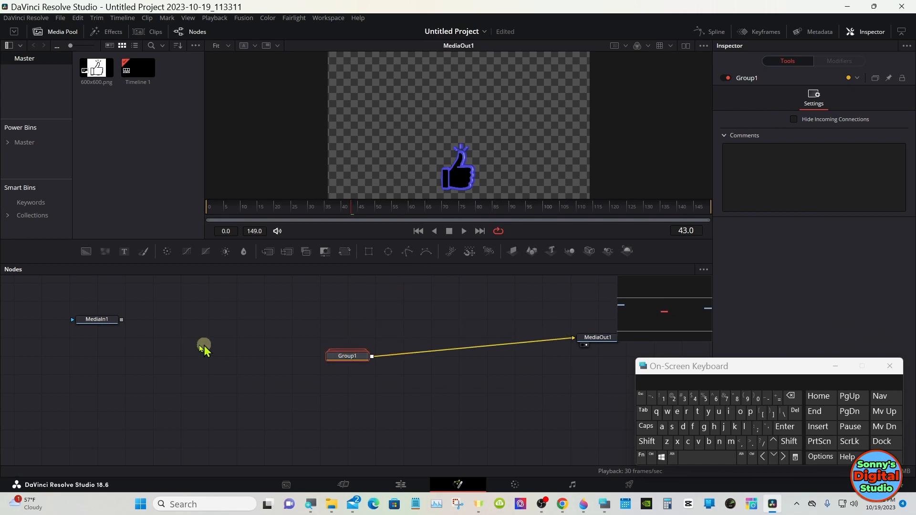
mouse_move(98, 335)
Save the settings of Group1 as a settings file named Rotating Thumb in the A folder under Videos.
right_click(340, 360)
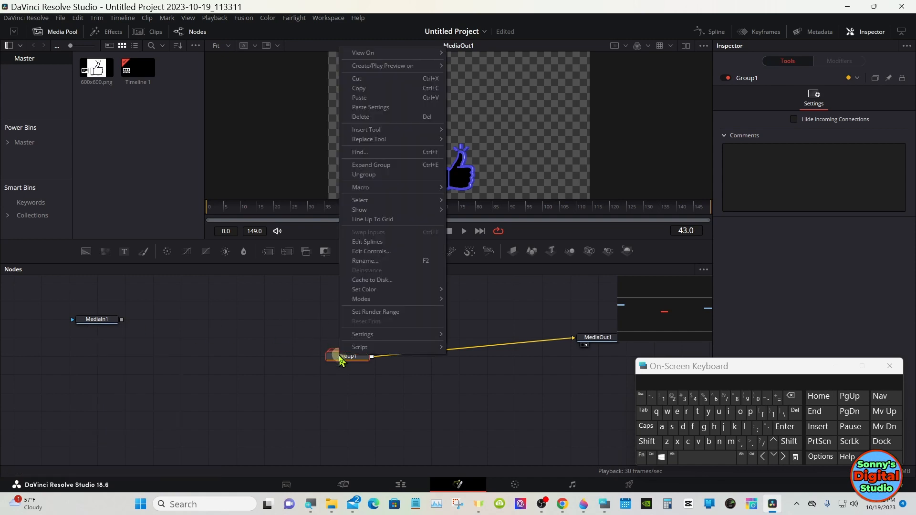
mouse_move(387, 338)
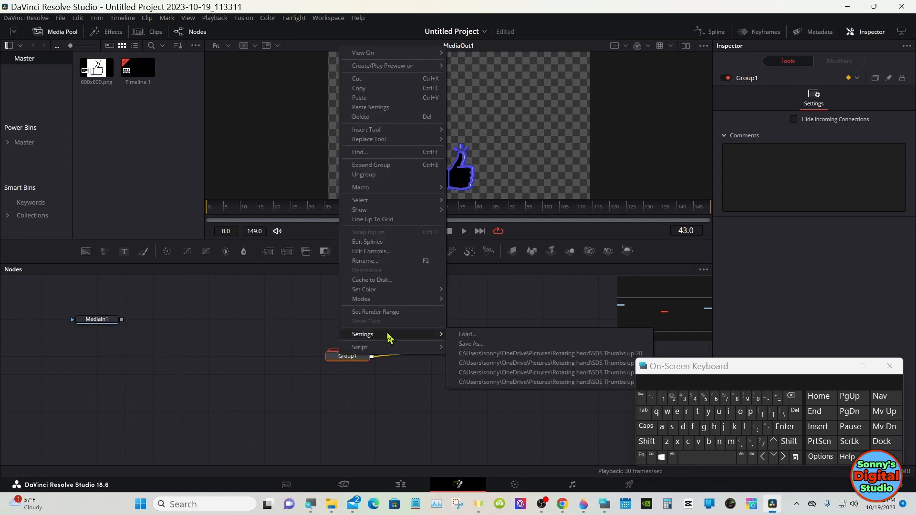
click(479, 344)
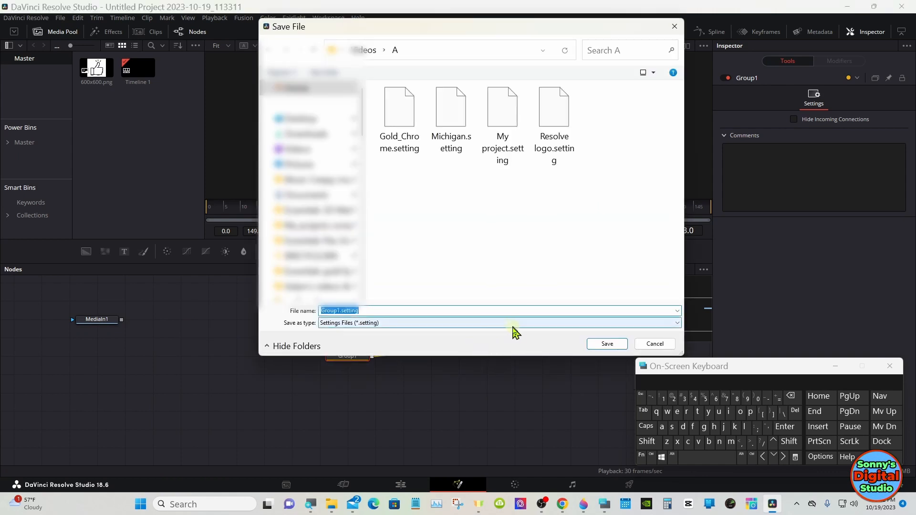
click(647, 442)
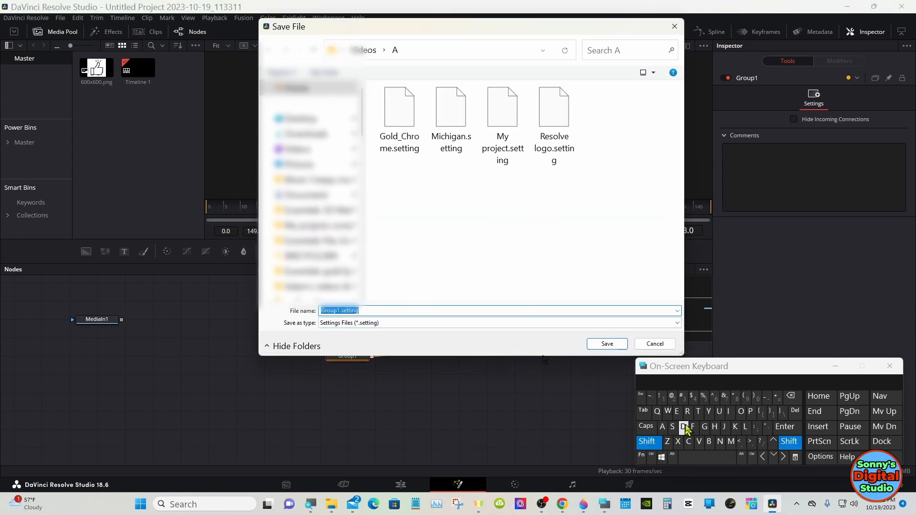
click(686, 411)
click(739, 411)
click(697, 412)
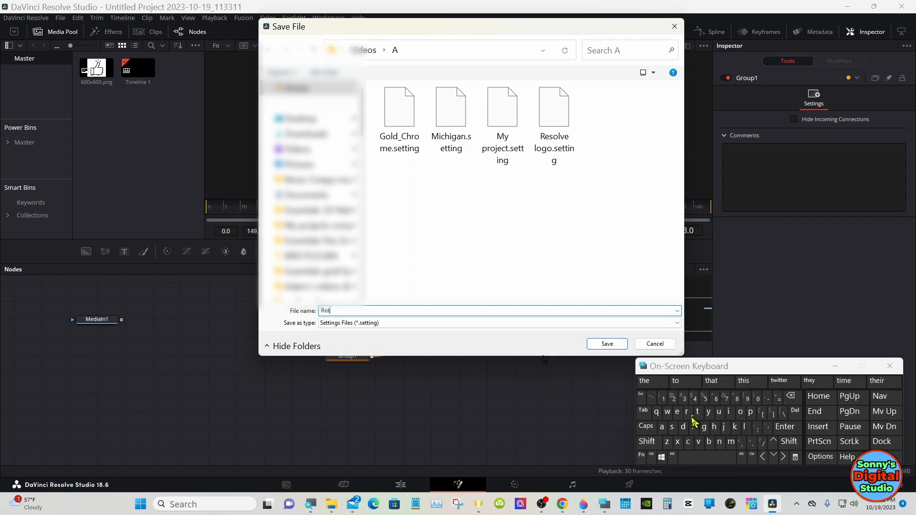
click(661, 426)
click(697, 412)
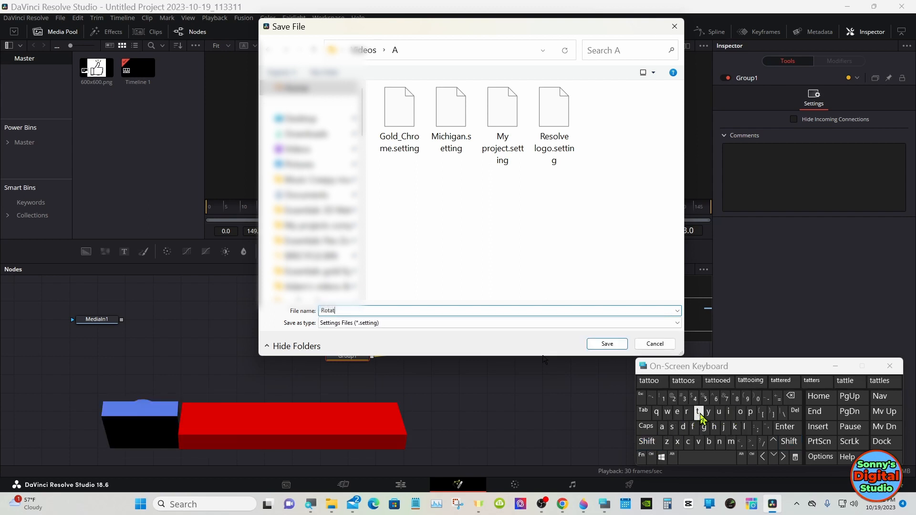
click(728, 412)
click(717, 442)
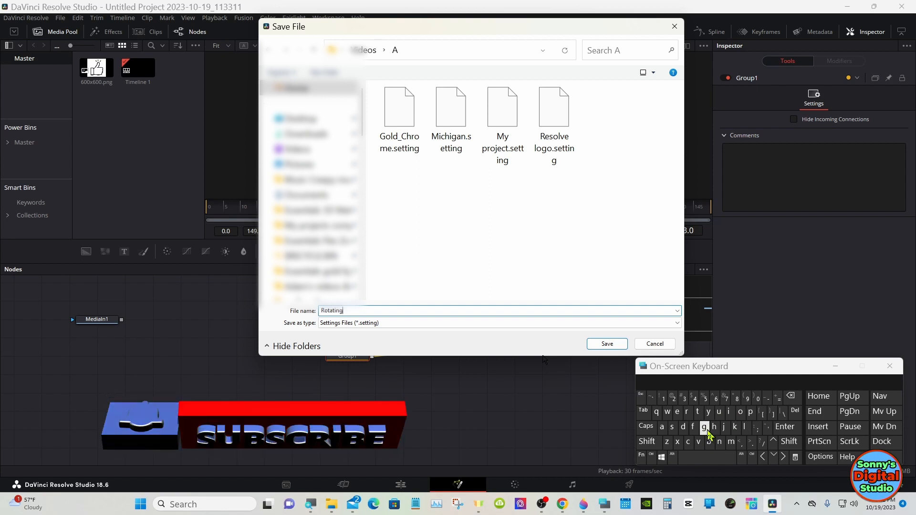
click(704, 427)
click(706, 456)
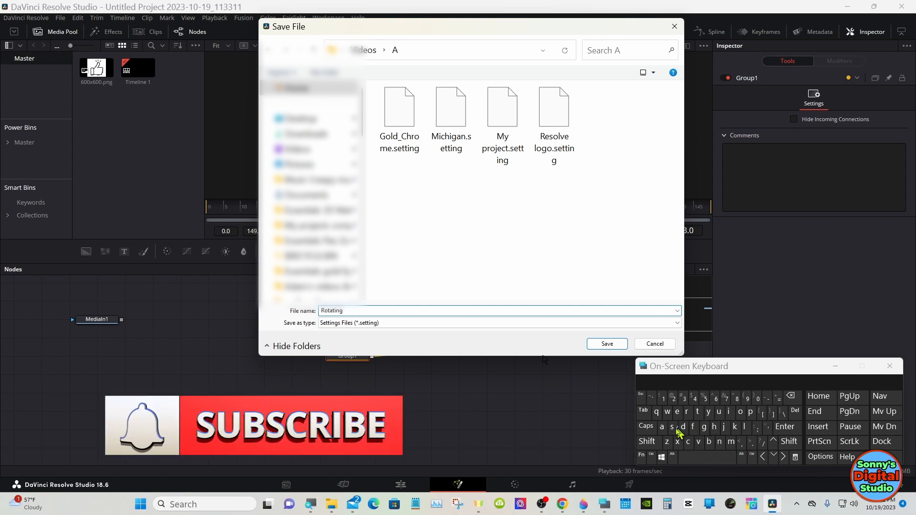
click(647, 442)
click(698, 411)
click(715, 428)
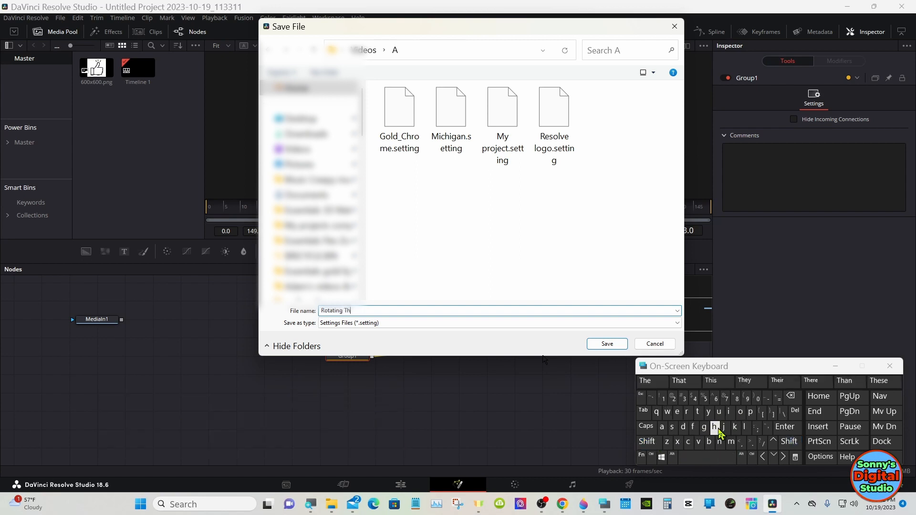
click(719, 411)
click(730, 442)
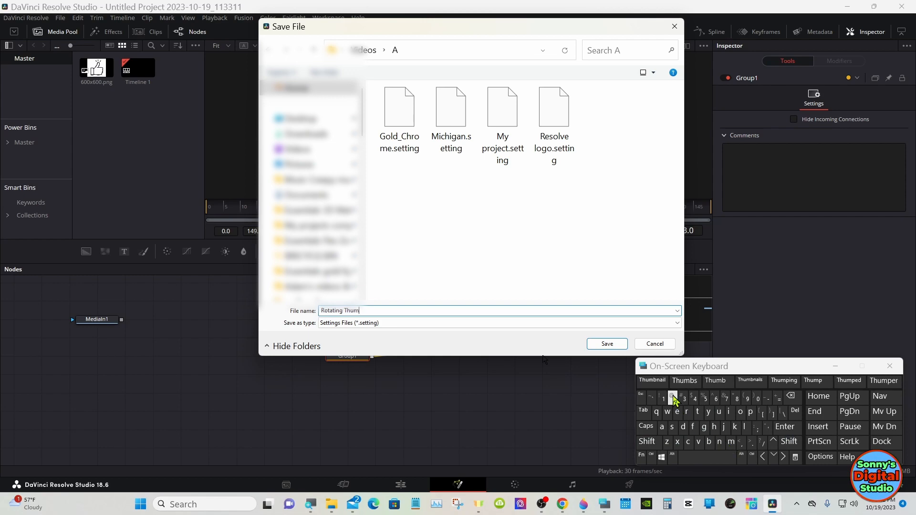
click(714, 381)
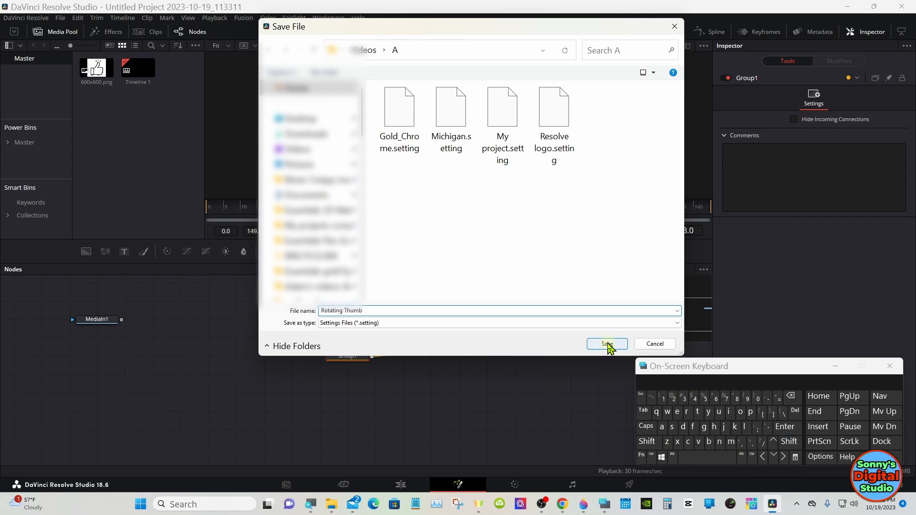
click(607, 343)
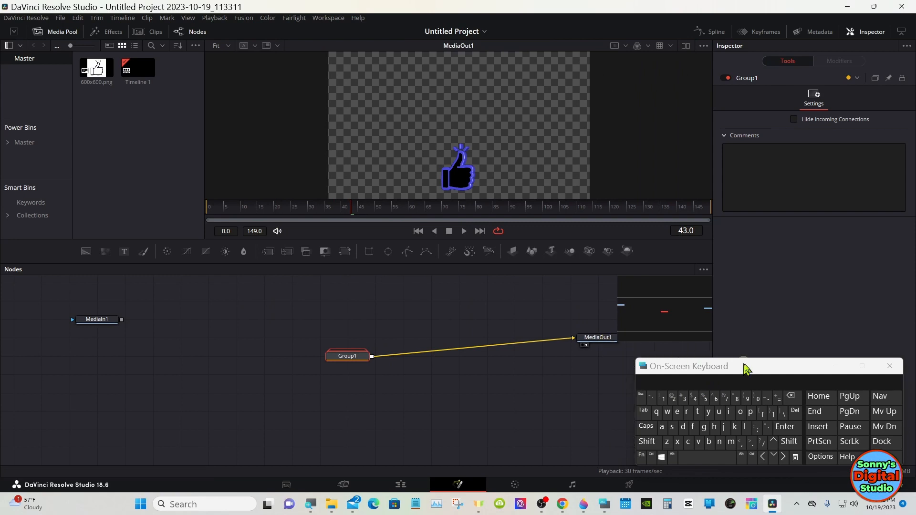
Find the Sonny's Titles category among the Edit title templates in the Fusion effects library and show its folder in File Explorer.
click(834, 368)
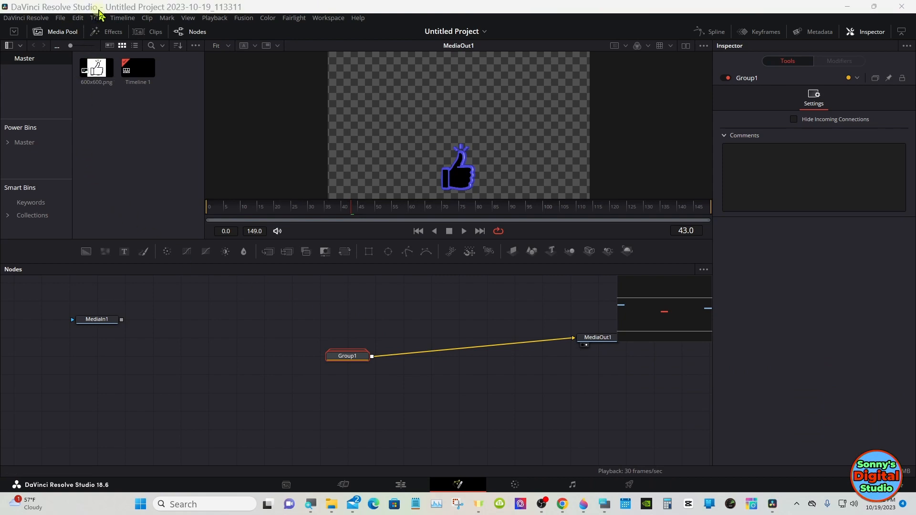
click(113, 32)
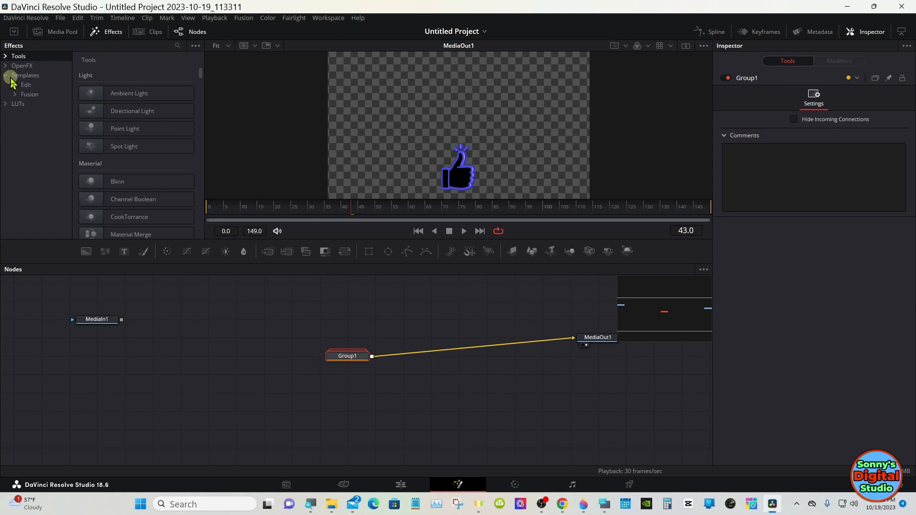
click(15, 84)
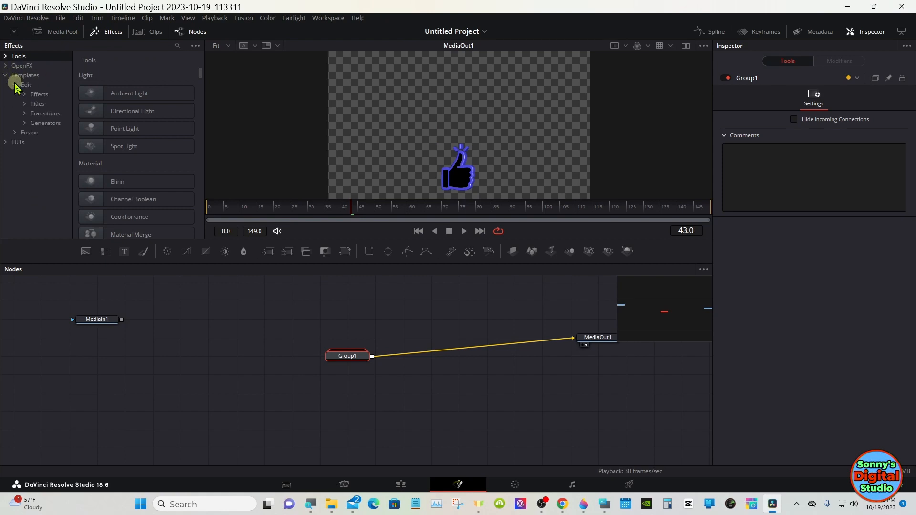
click(24, 104)
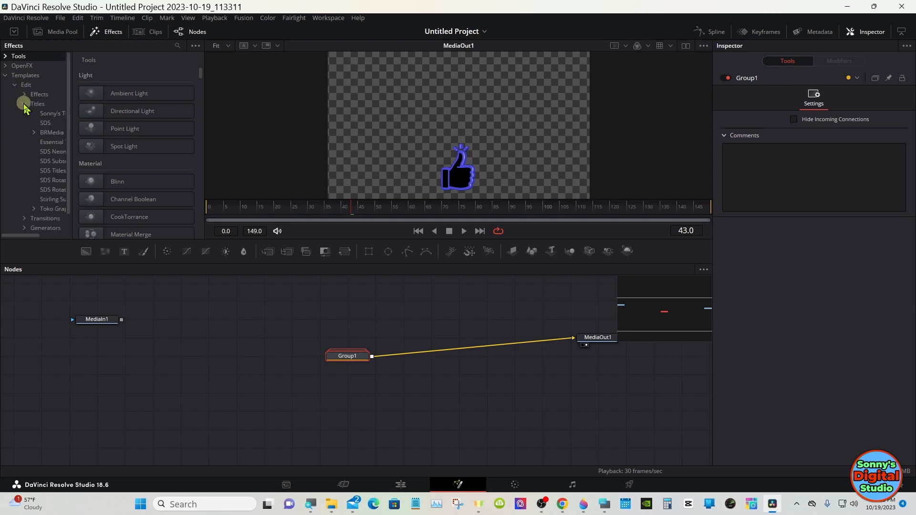
click(52, 114)
right_click(60, 115)
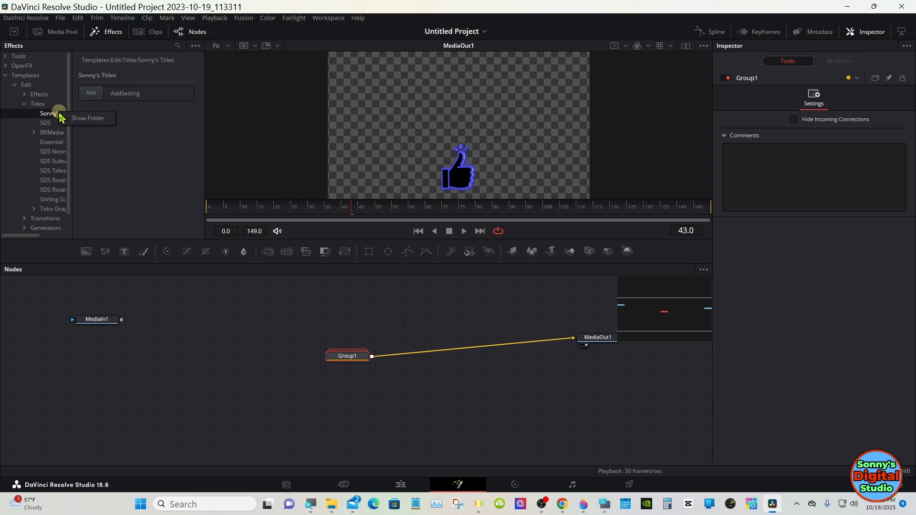
click(94, 118)
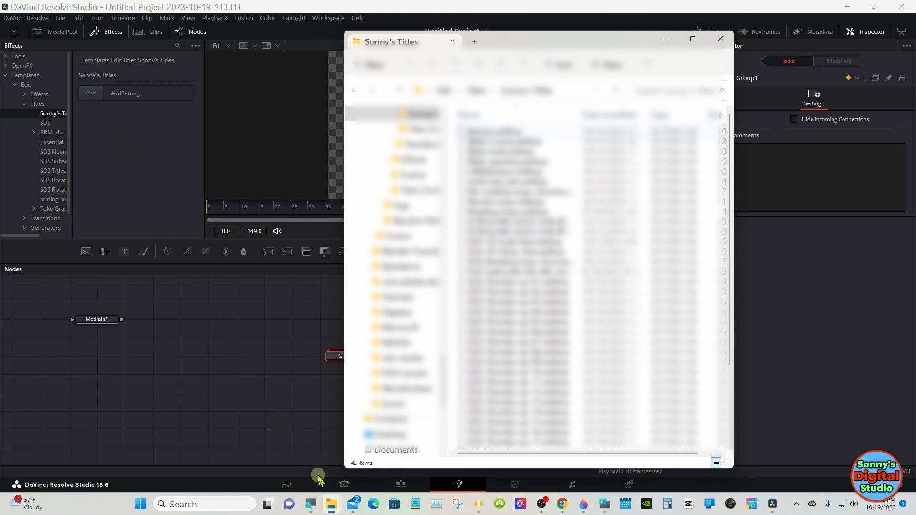
In a new File Explorer window, copy the Rotating Thumb settings file from the A folder under Videos.
mouse_move(331, 507)
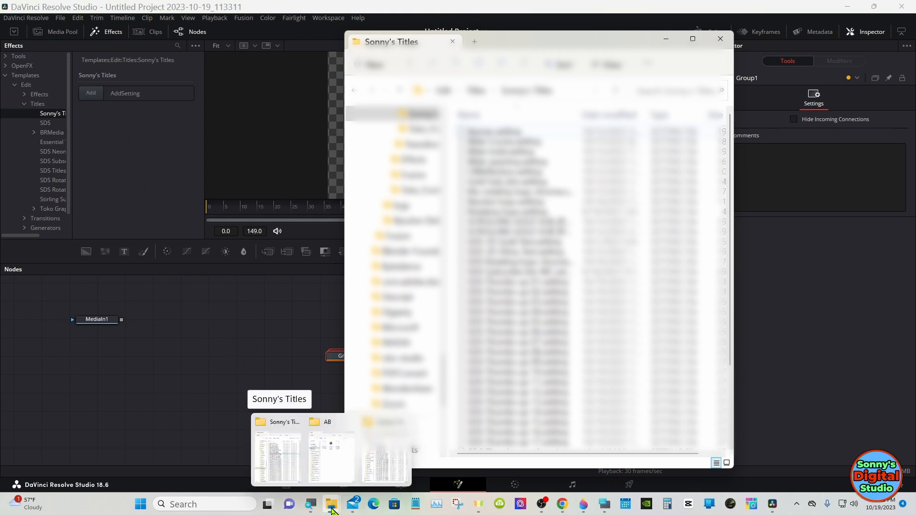
right_click(333, 509)
click(350, 441)
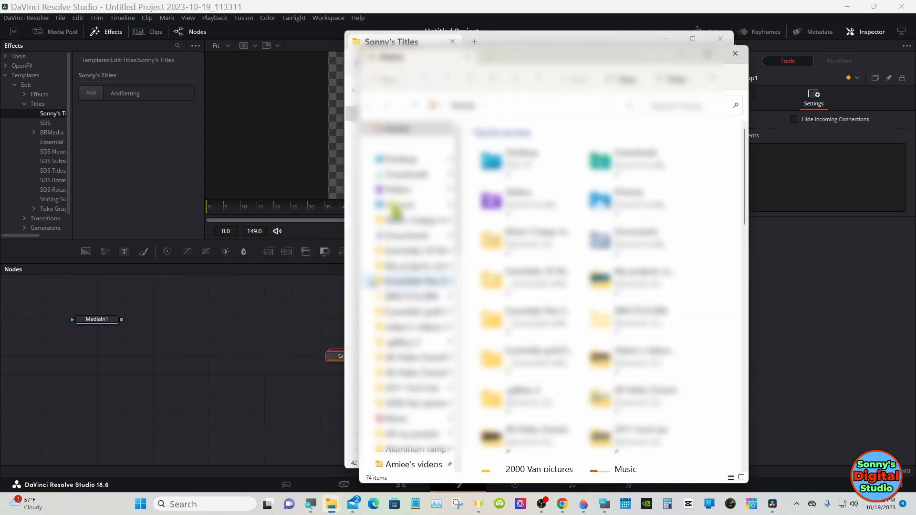
click(398, 189)
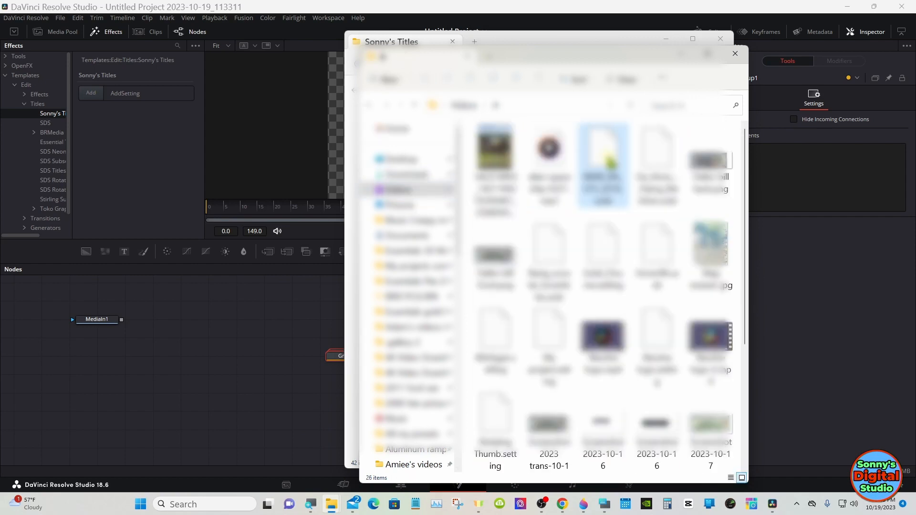
click(610, 162)
drag(743, 143, 748, 188)
click(502, 346)
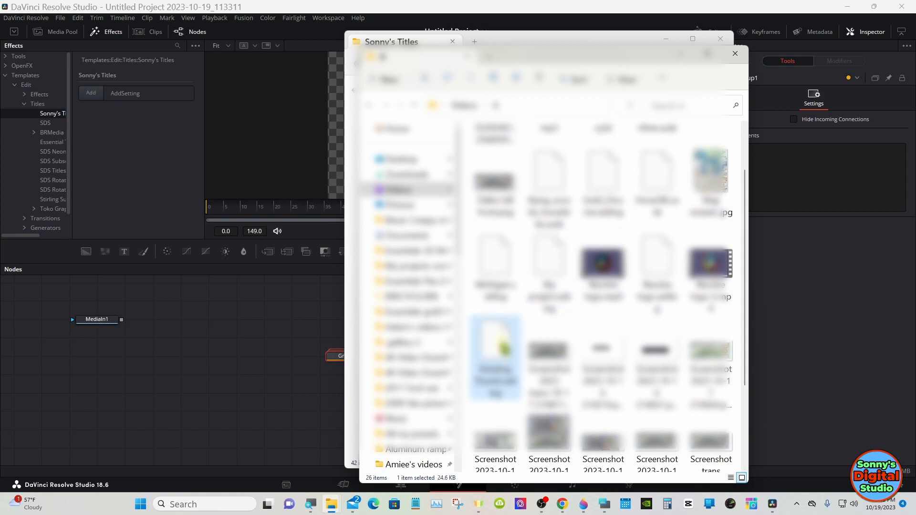
right_click(504, 348)
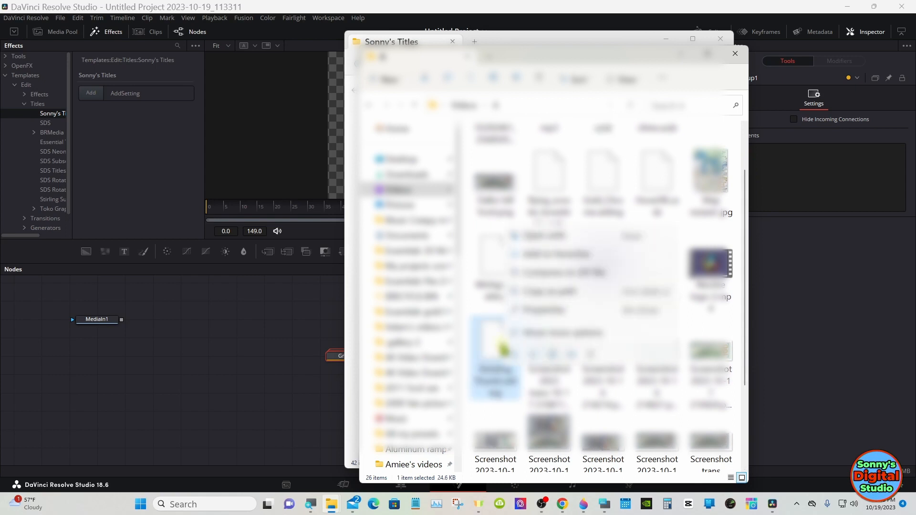
click(548, 334)
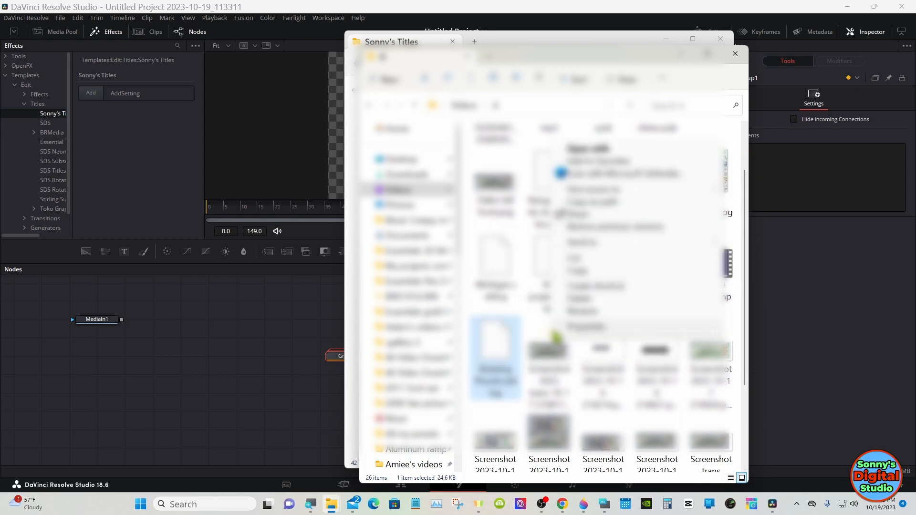
click(581, 274)
Paste the Rotating Thumb settings file into the Sonny's Titles folder and return to DaVinci Resolve.
click(683, 66)
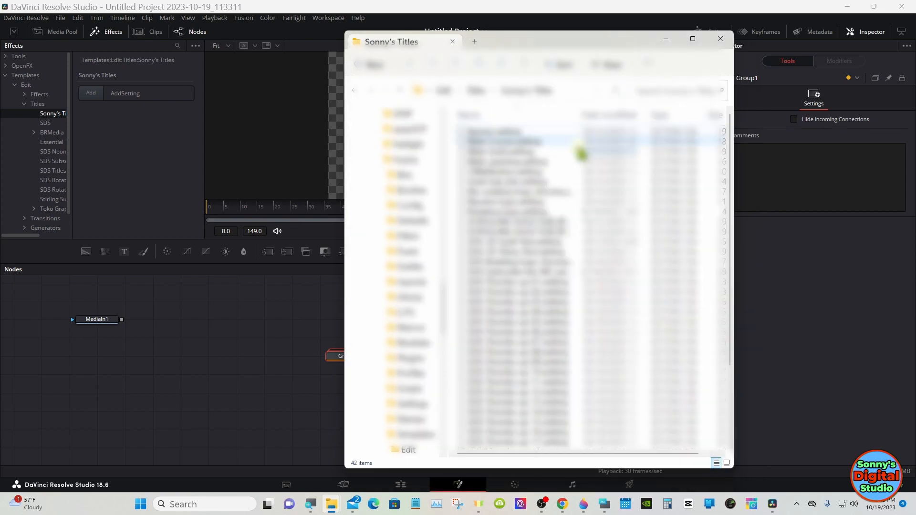
right_click(455, 384)
click(486, 375)
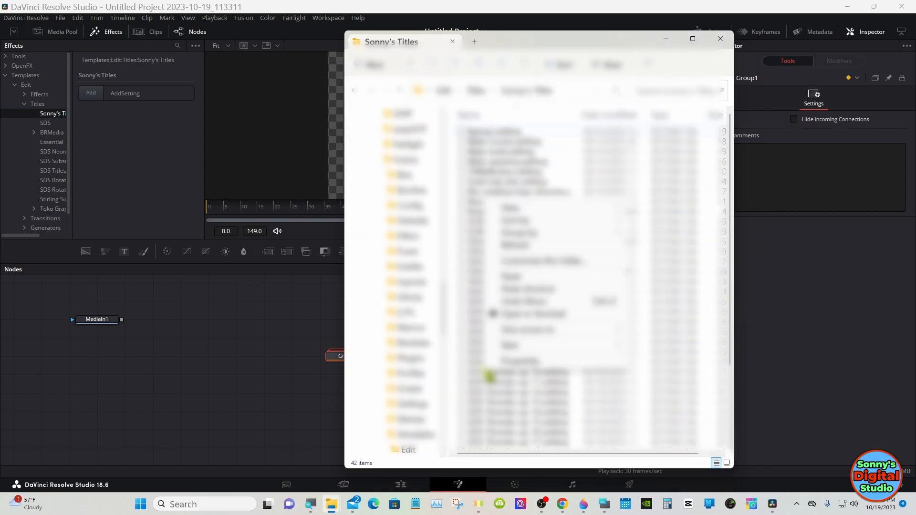
click(511, 285)
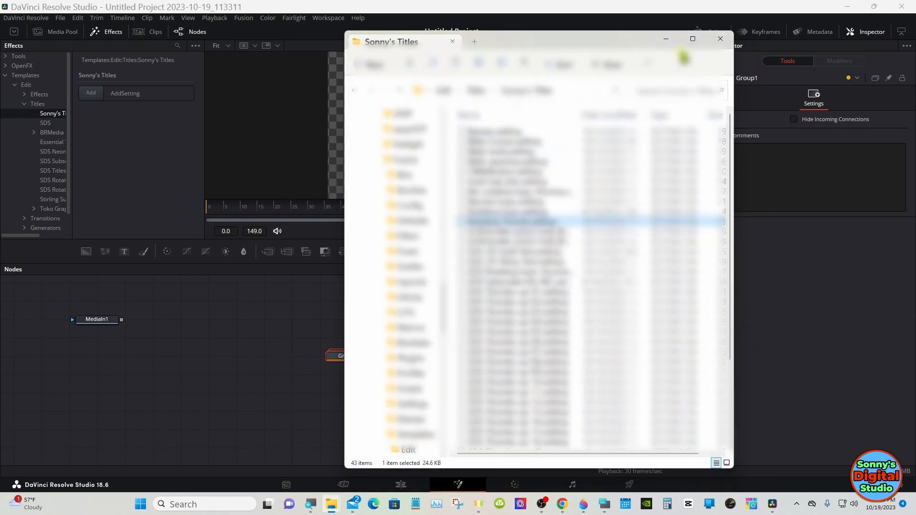
click(664, 39)
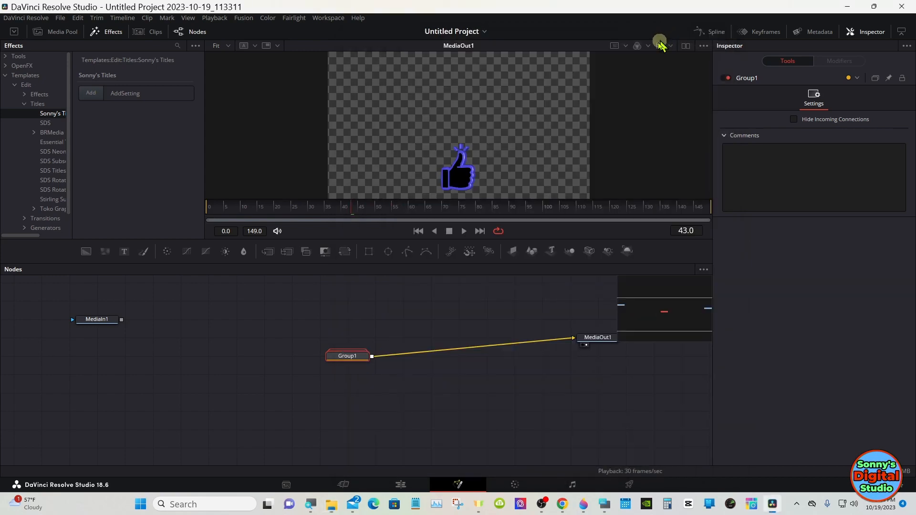
On the Edit page, add the Rotating Thumb title from Sonny's Titles to Video 2 at about 01:00:11:03 and move the Solid Color clip beneath it.
click(401, 484)
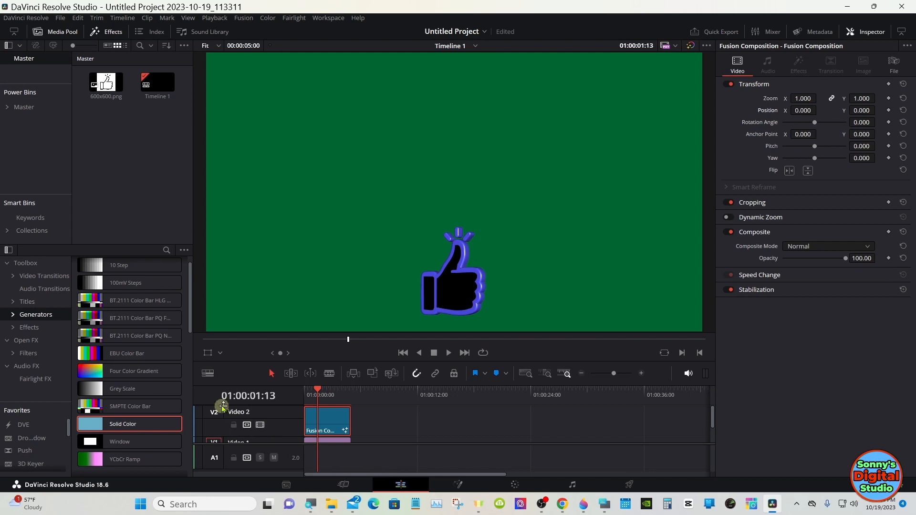
click(13, 301)
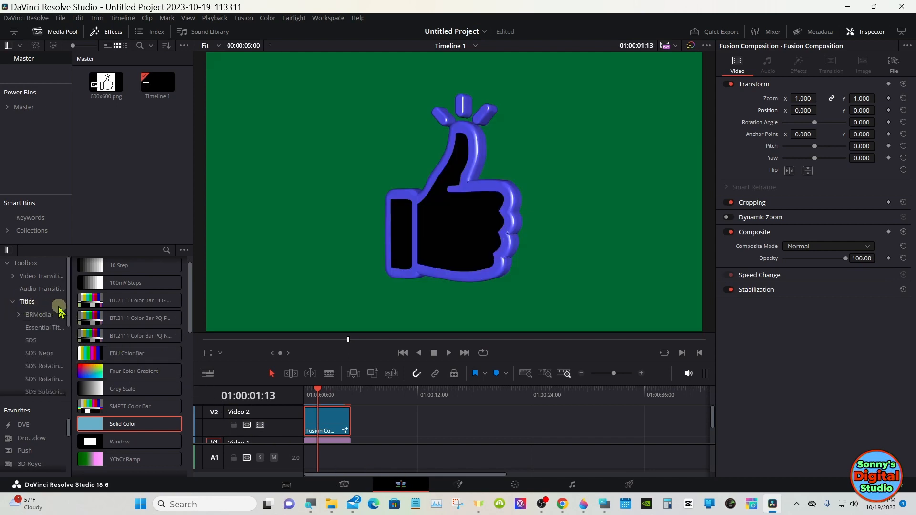
scroll(67, 312, down, 2)
scroll(69, 326, down, 3)
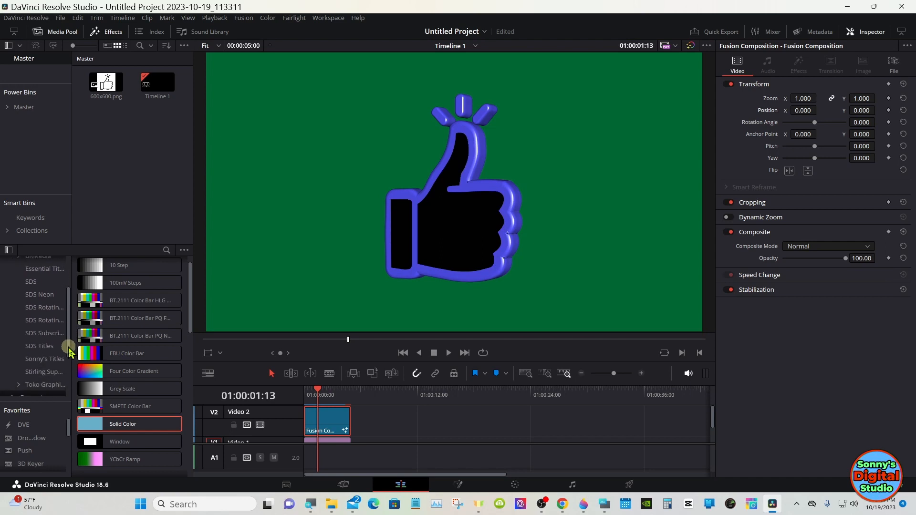
click(59, 360)
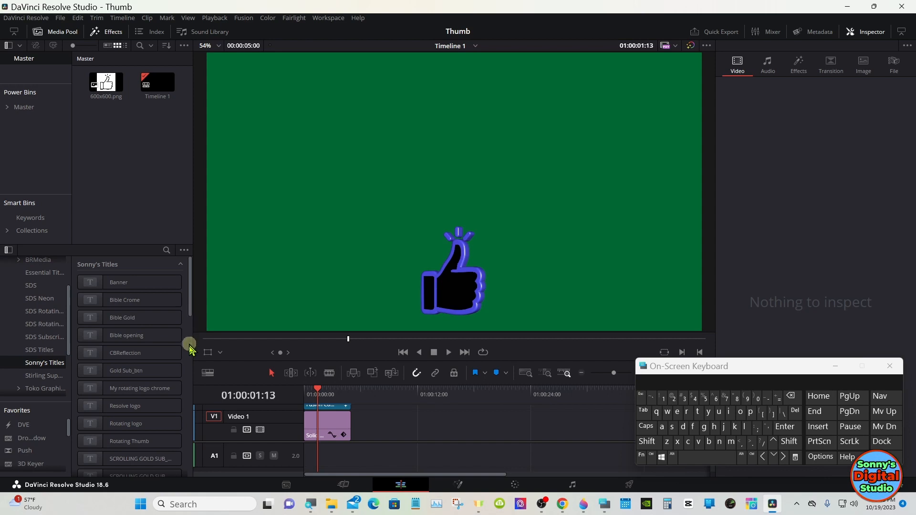
drag(130, 440, 409, 409)
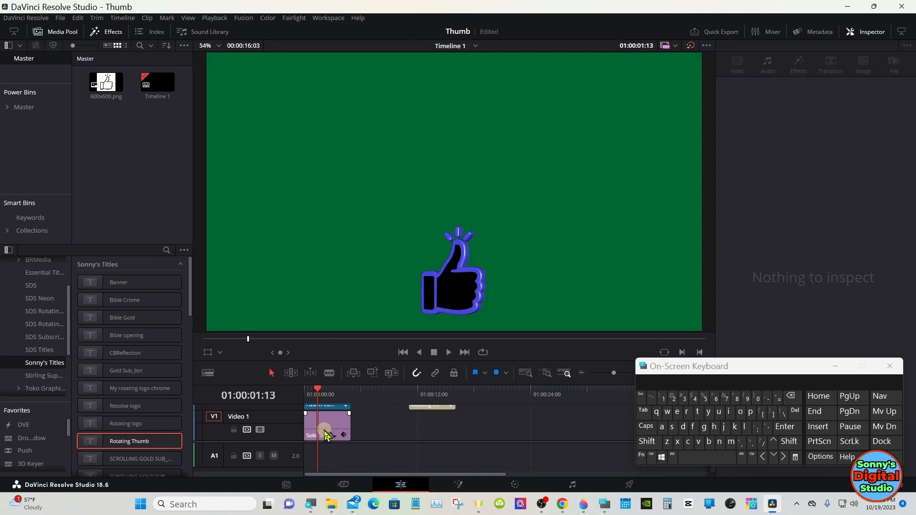
drag(326, 435, 429, 427)
Play the timeline from the start of the Rotating Thumb title at 01:00:11:03 to check its animation over the green background.
mouse_move(411, 395)
mouse_down()
mouse_move(424, 395)
mouse_move(410, 396)
mouse_up()
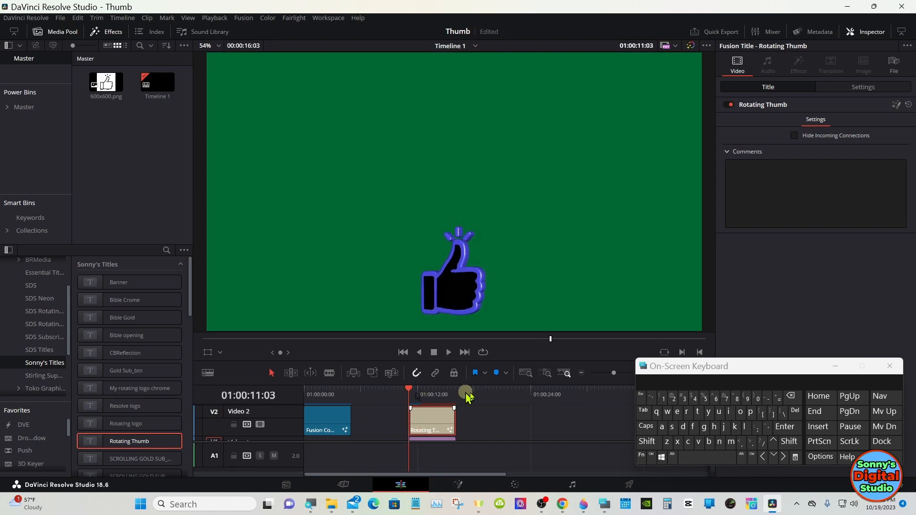
click(834, 366)
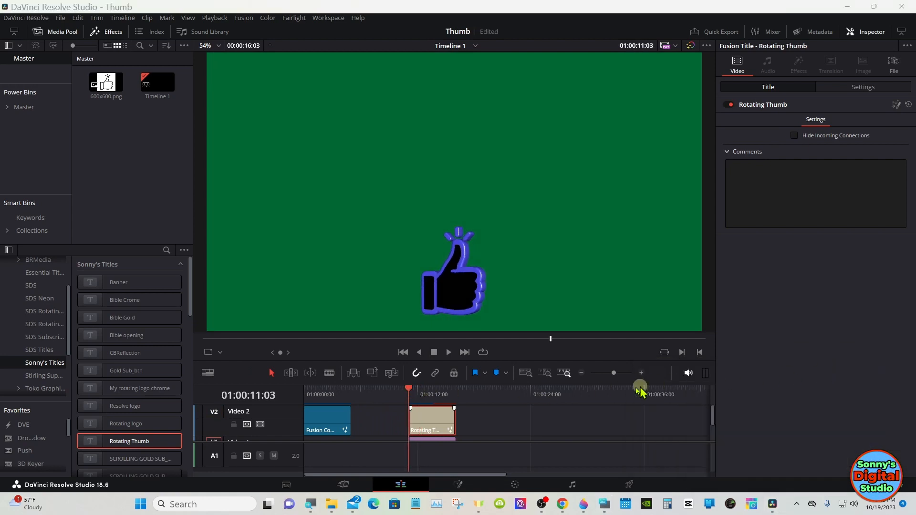
drag(499, 443, 498, 452)
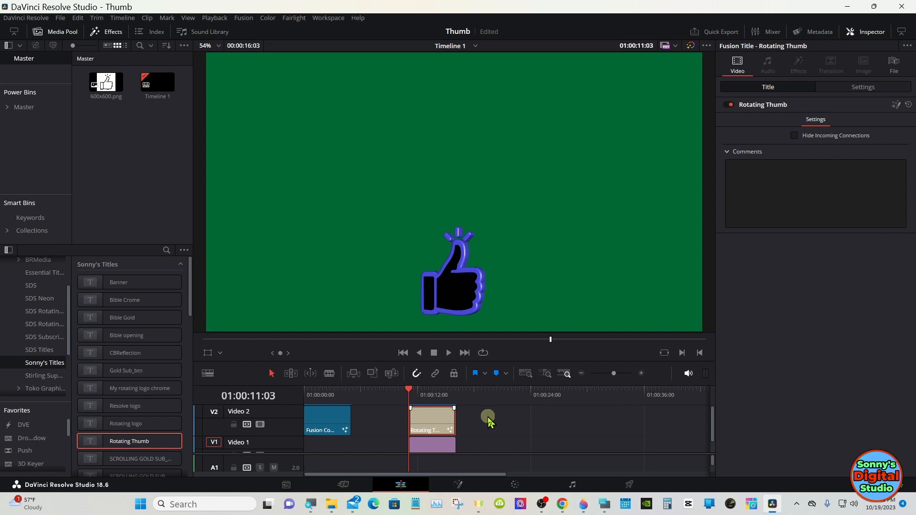
click(447, 352)
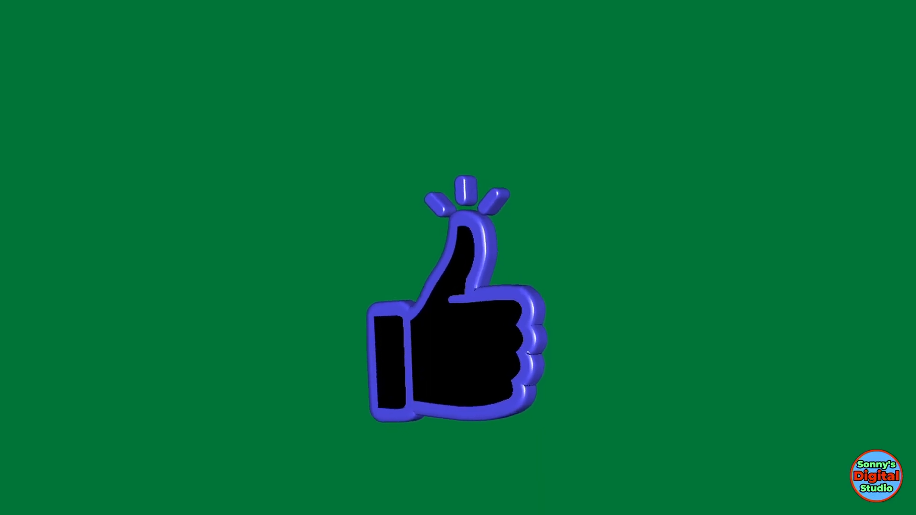